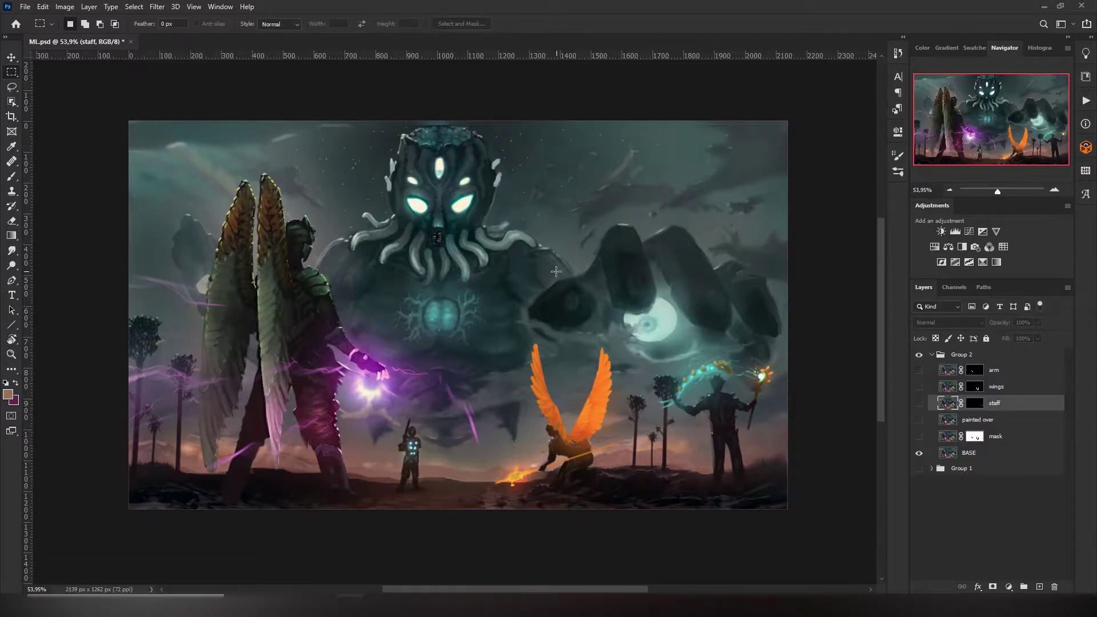
{"action": "scroll", "coordinate": [418, 299], "scroll_direction": "up", "scroll_amount": 5}
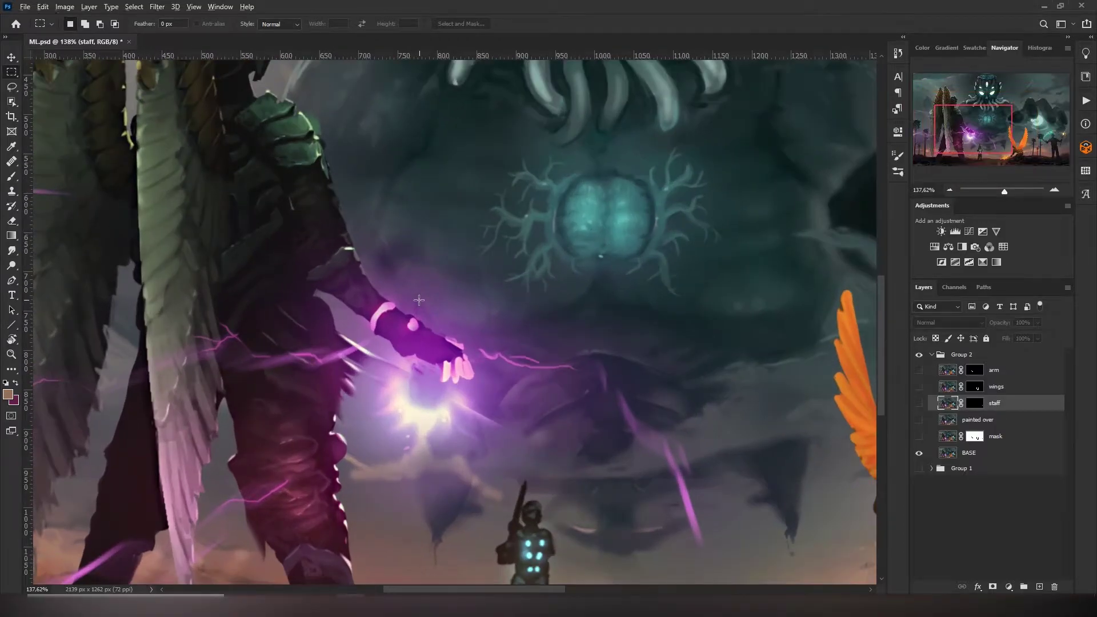
{"action": "scroll", "coordinate": [419, 299], "scroll_direction": "up", "scroll_amount": 1}
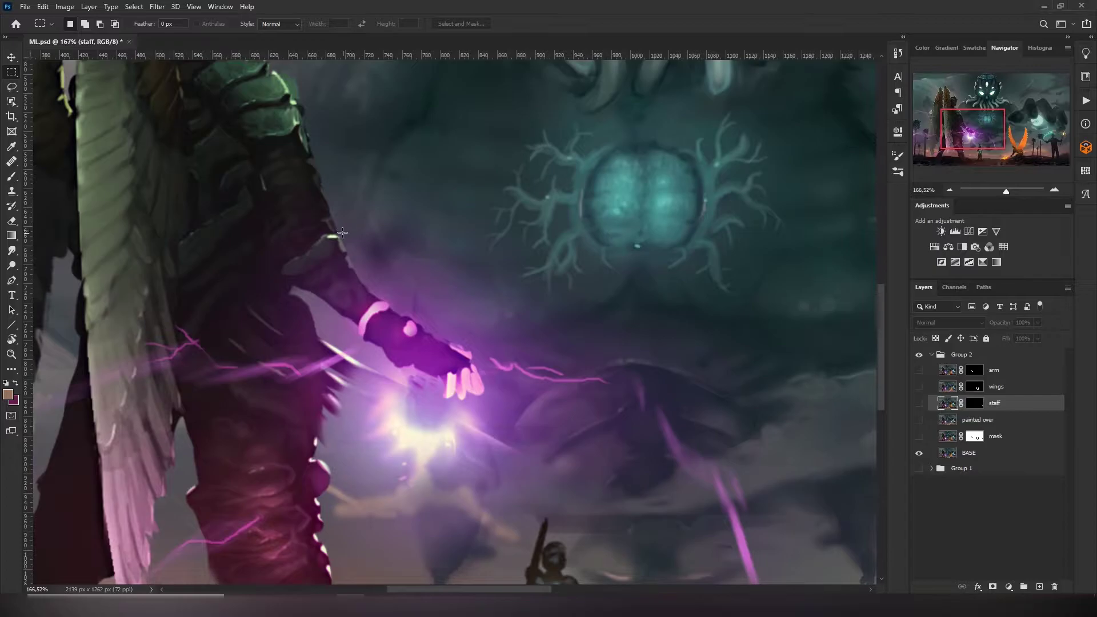
{"action": "scroll", "coordinate": [405, 346], "scroll_direction": "up", "scroll_amount": 2}
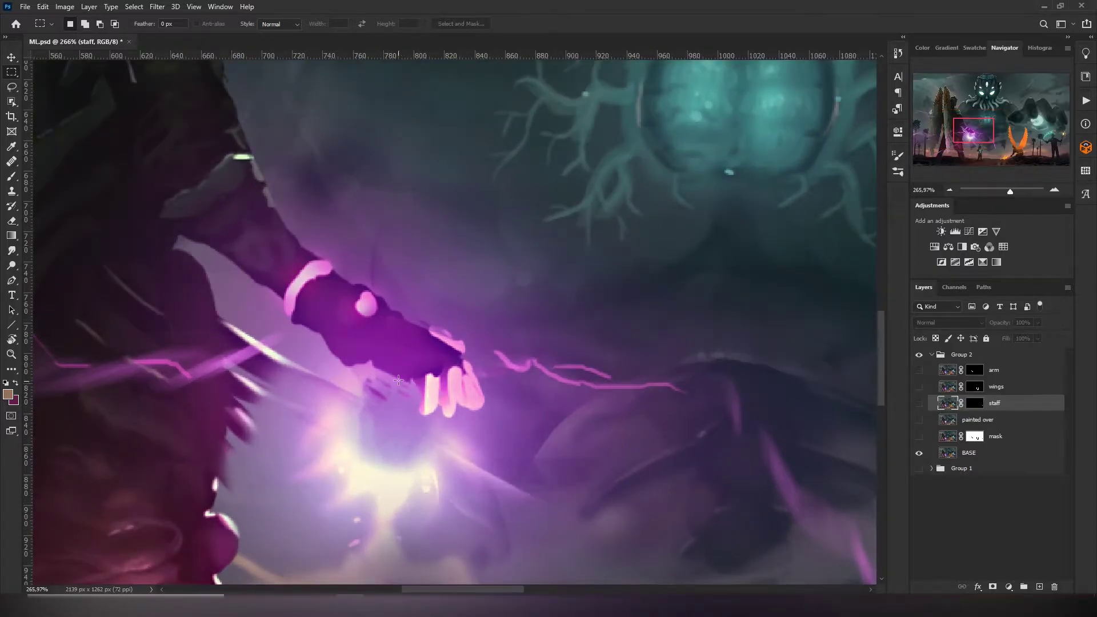
{"action": "scroll", "coordinate": [399, 379], "scroll_direction": "down", "scroll_amount": 3}
{"action": "scroll", "coordinate": [344, 257], "scroll_direction": "right", "scroll_amount": 10}
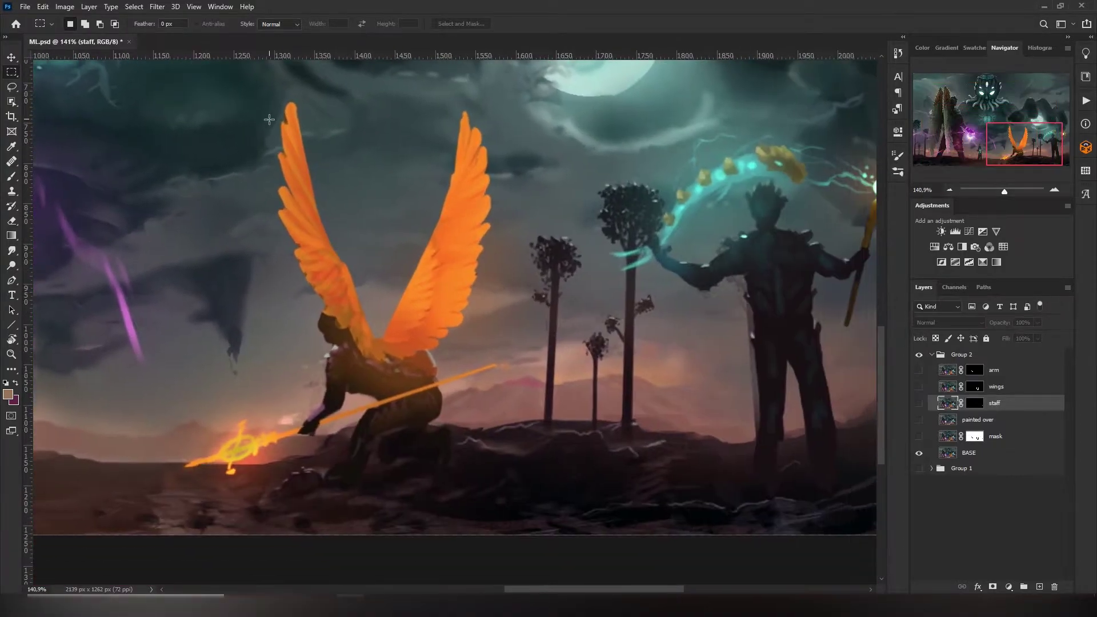
{"action": "scroll", "coordinate": [451, 178], "scroll_direction": "right", "scroll_amount": 10}
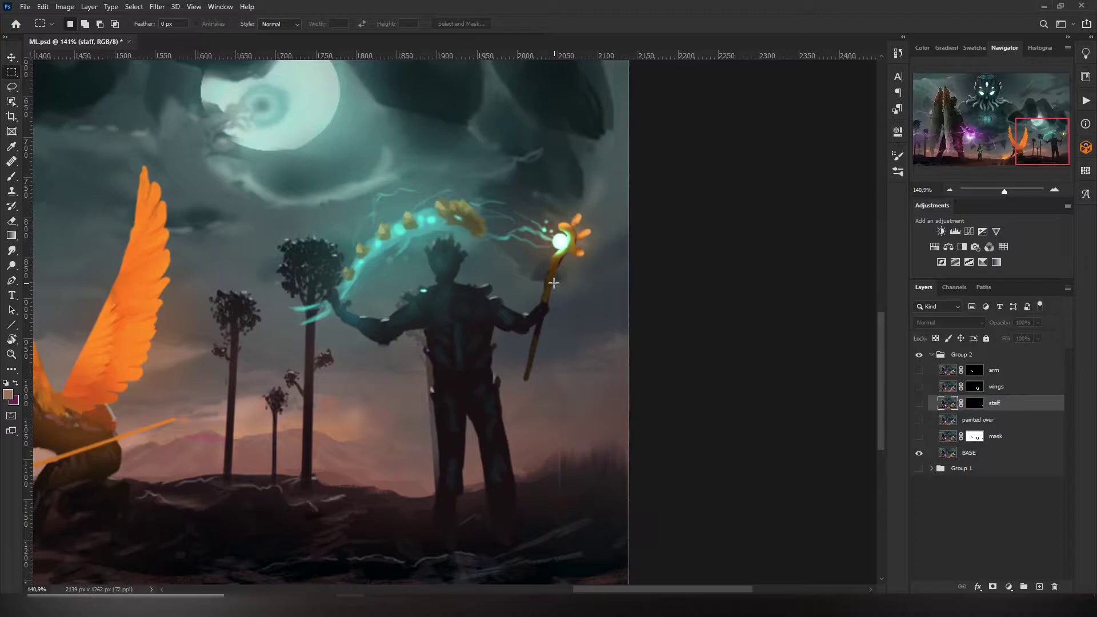
Step: Make BASE the active layer, try a Pen path along the forearm edge and undo it
{"action": "left_click_drag", "start_coordinate": [546, 283], "coordinate": [563, 310]}
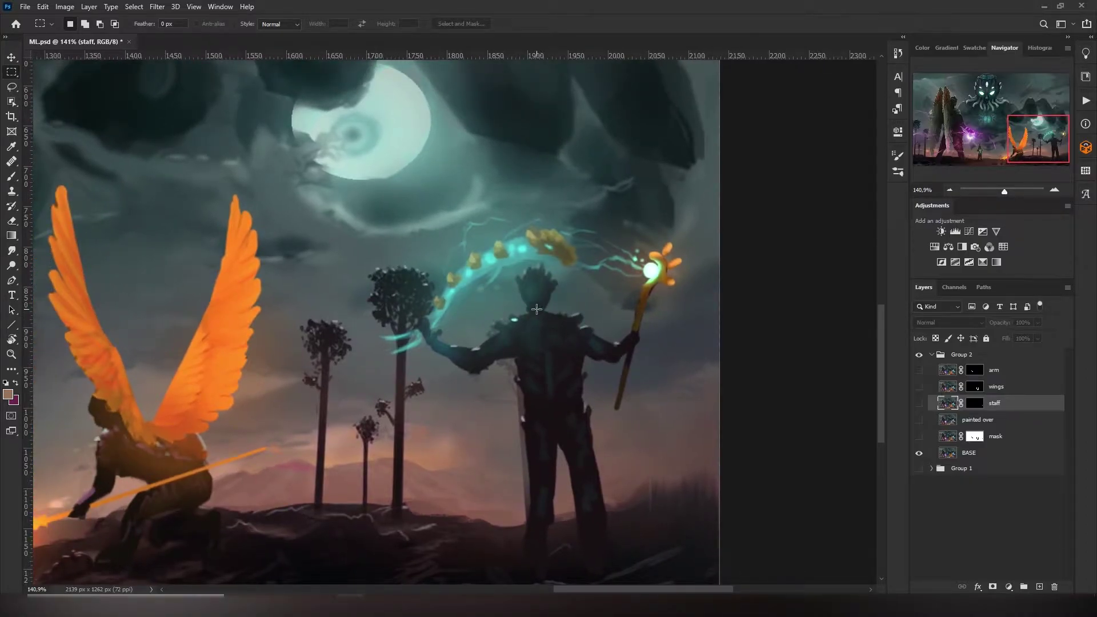
{"action": "scroll", "coordinate": [501, 304], "scroll_direction": "down", "scroll_amount": 5}
{"action": "scroll", "coordinate": [514, 317], "scroll_direction": "up", "scroll_amount": 3}
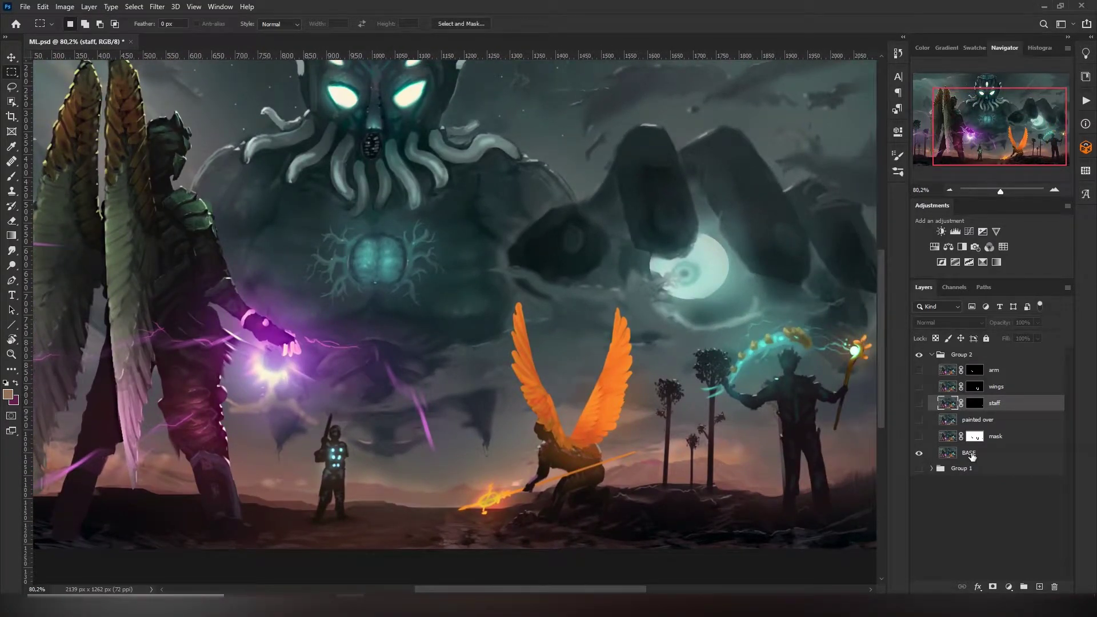
{"action": "left_click", "coordinate": [969, 455]}
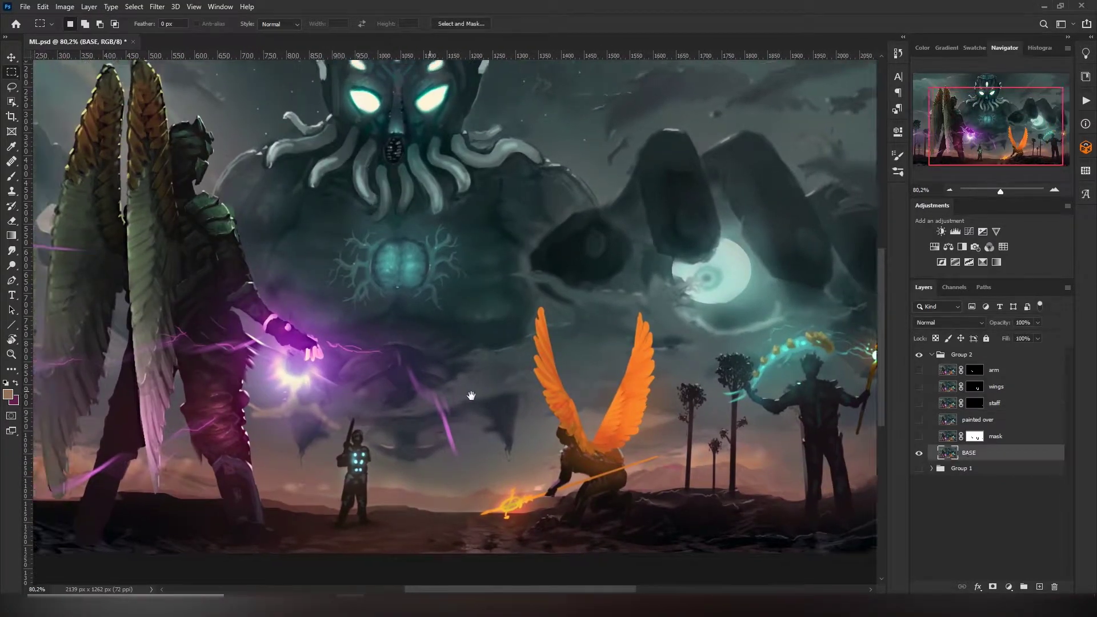
{"action": "scroll", "coordinate": [490, 346], "scroll_direction": "up", "scroll_amount": 3}
{"action": "scroll", "coordinate": [490, 346], "scroll_direction": "up", "scroll_amount": 2}
{"action": "scroll", "coordinate": [489, 345], "scroll_direction": "up", "scroll_amount": 1}
{"action": "scroll", "coordinate": [490, 352], "scroll_direction": "up", "scroll_amount": 2}
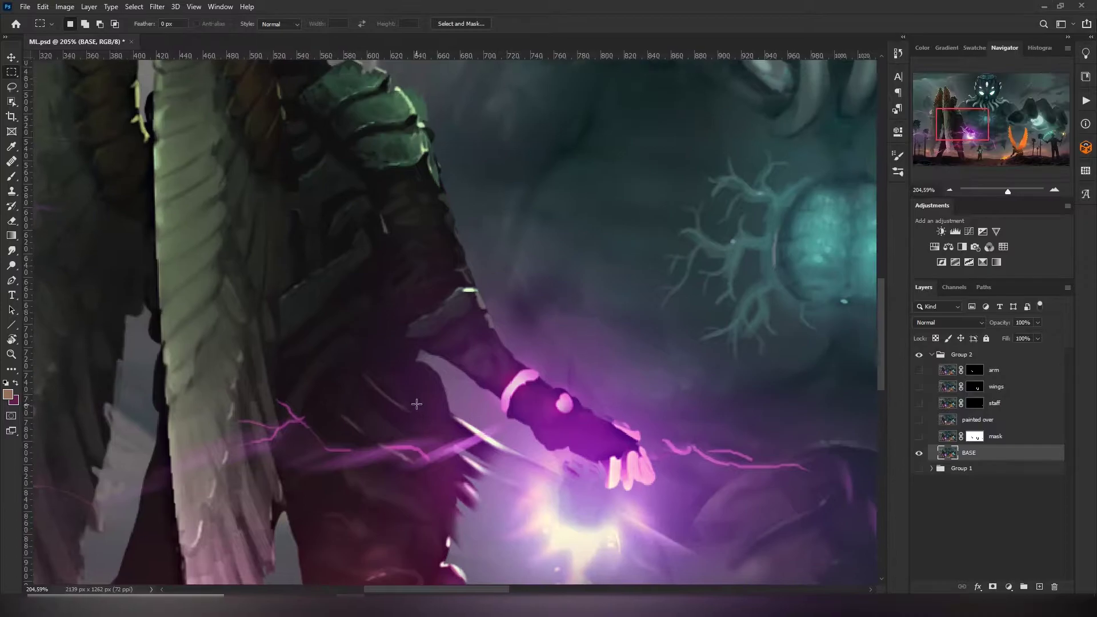
{"action": "scroll", "coordinate": [491, 363], "scroll_direction": "up", "scroll_amount": 2}
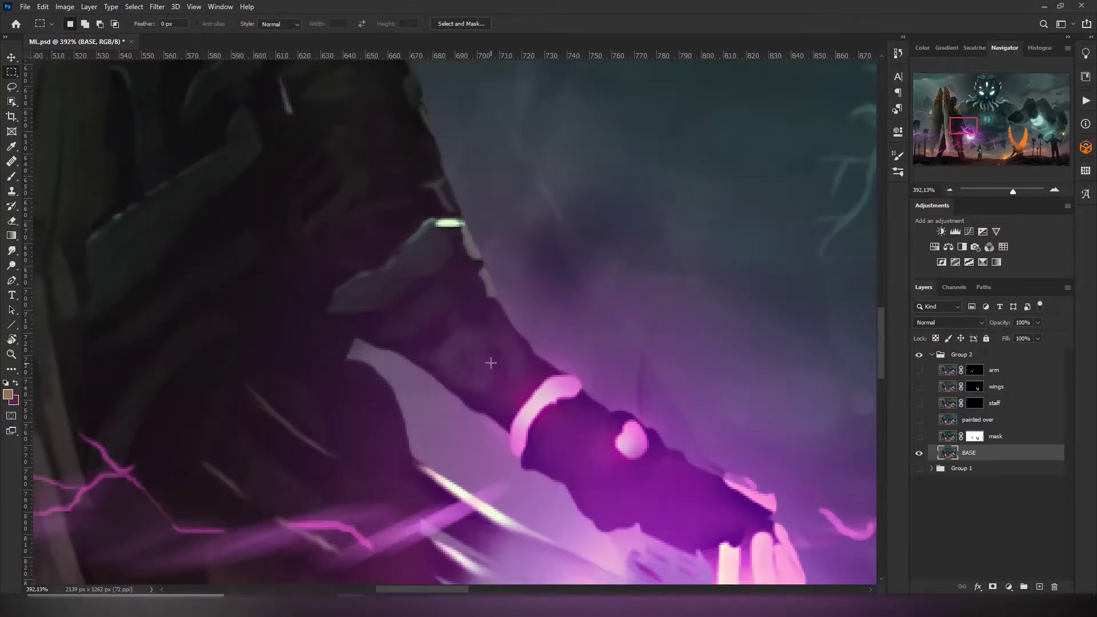
{"action": "left_click", "coordinate": [11, 284]}
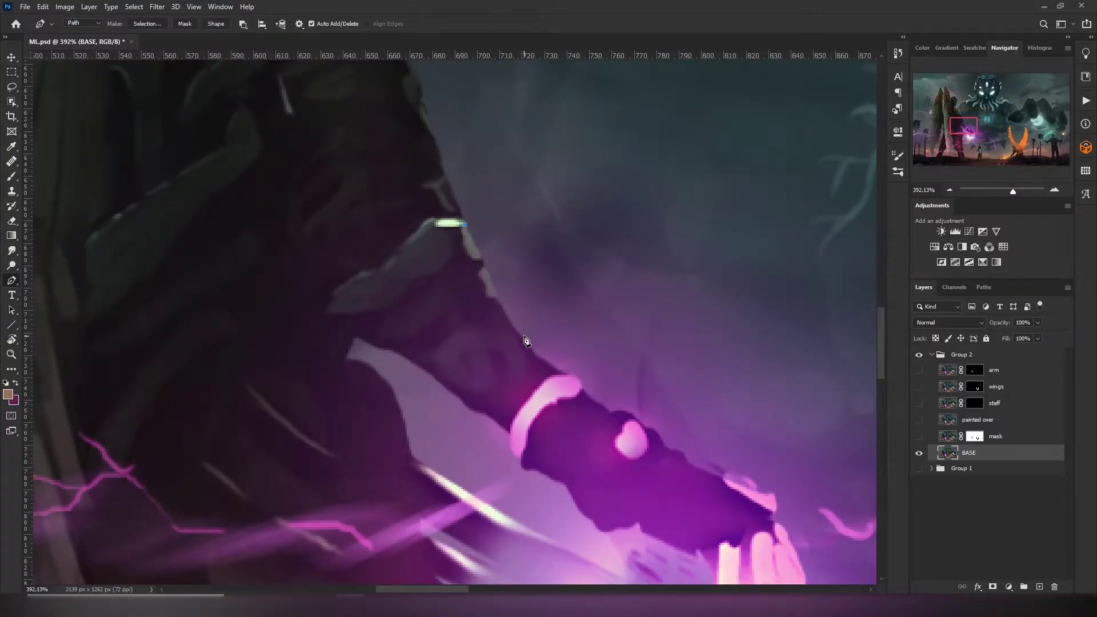
{"action": "mouse_move", "coordinate": [535, 355]}
{"action": "left_mouse_down"}
{"action": "mouse_move", "coordinate": [614, 415]}
{"action": "mouse_move", "coordinate": [590, 406]}
{"action": "left_mouse_up"}
{"action": "key", "text": "ctrl+z"}
{"action": "key", "text": "ctrl+z"}
{"action": "key", "text": "ctrl+z"}
{"action": "key", "text": "ctrl+z"}
Step: Lasso a freehand selection around the glowing forearm and hand, trimming background underneath
{"action": "left_click", "coordinate": [13, 89]}
{"action": "scroll", "coordinate": [477, 294], "scroll_direction": "up", "scroll_amount": 3}
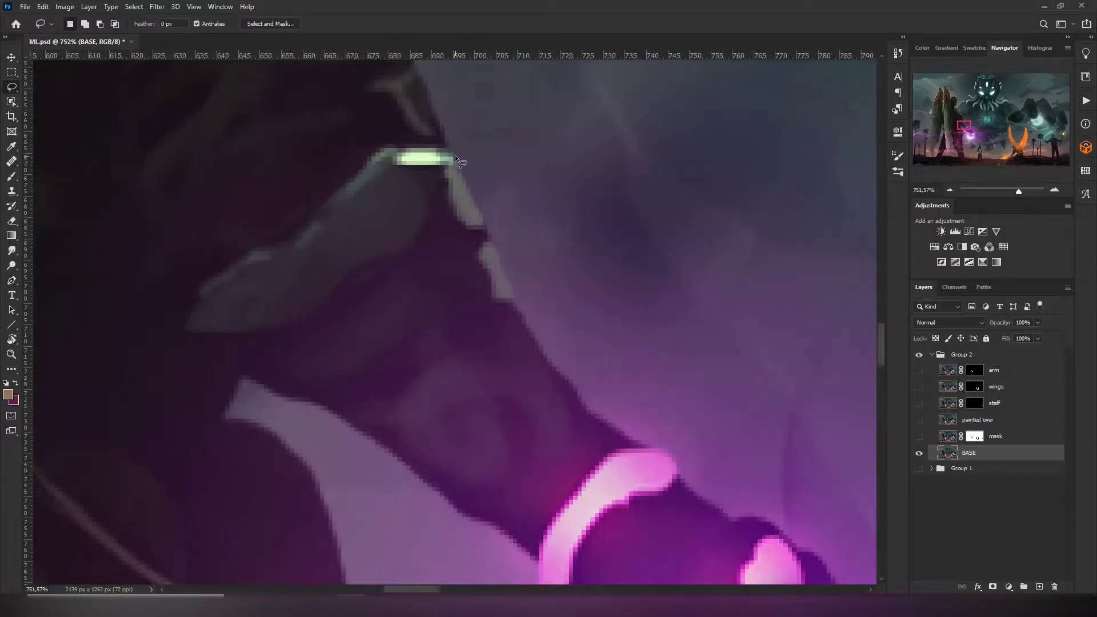
{"action": "left_click_drag", "start_coordinate": [453, 153], "coordinate": [508, 276]}
{"action": "mouse_move", "coordinate": [508, 277]}
{"action": "left_mouse_down"}
{"action": "mouse_move", "coordinate": [806, 529]}
{"action": "mouse_move", "coordinate": [533, 373]}
{"action": "mouse_move", "coordinate": [384, 189]}
{"action": "left_mouse_up"}
{"action": "mouse_move", "coordinate": [506, 183]}
{"action": "left_mouse_down"}
{"action": "mouse_move", "coordinate": [584, 245]}
{"action": "mouse_move", "coordinate": [690, 272]}
{"action": "left_mouse_up"}
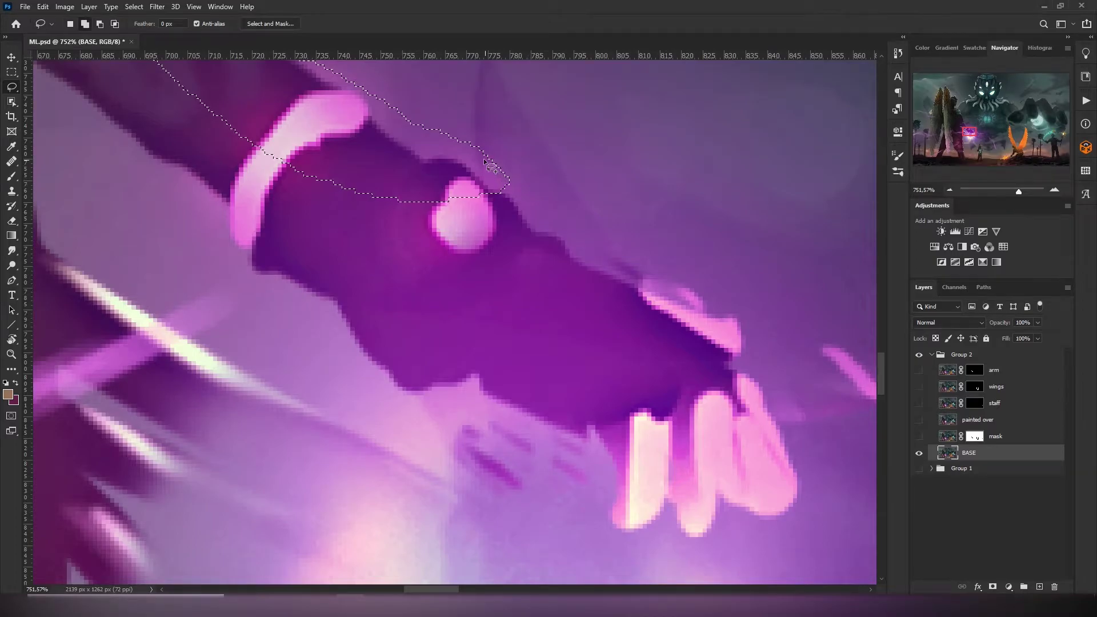
{"action": "mouse_move", "coordinate": [713, 282]}
{"action": "left_mouse_down"}
{"action": "mouse_move", "coordinate": [783, 429]}
{"action": "mouse_move", "coordinate": [707, 557]}
{"action": "mouse_move", "coordinate": [312, 380]}
{"action": "mouse_move", "coordinate": [190, 99]}
{"action": "left_mouse_up"}
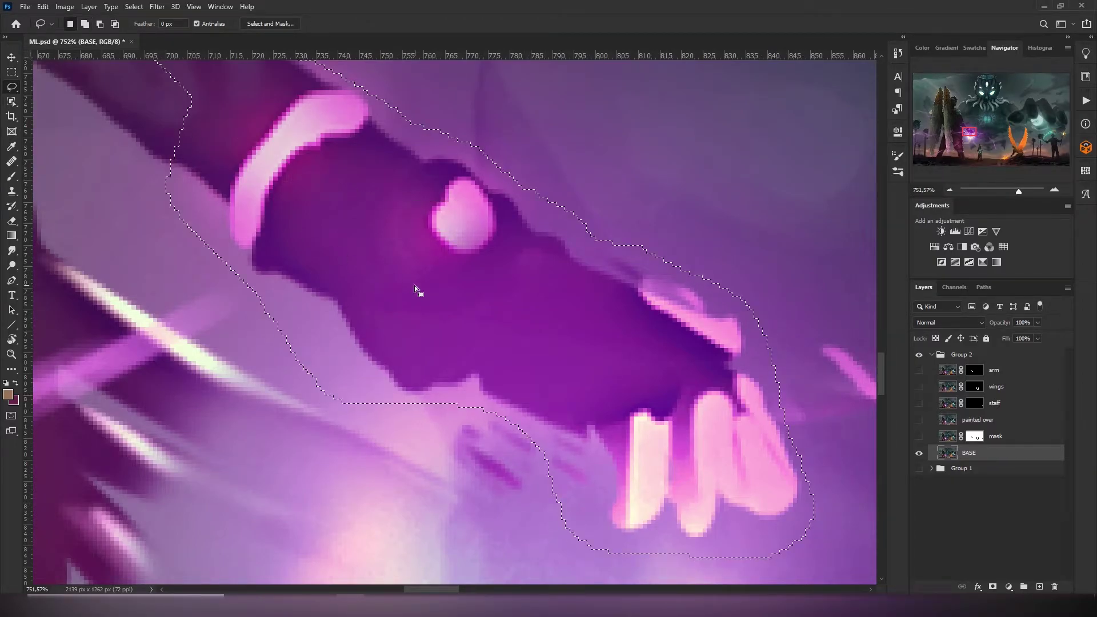
{"action": "scroll", "coordinate": [181, 289], "scroll_direction": "up", "scroll_amount": 1}
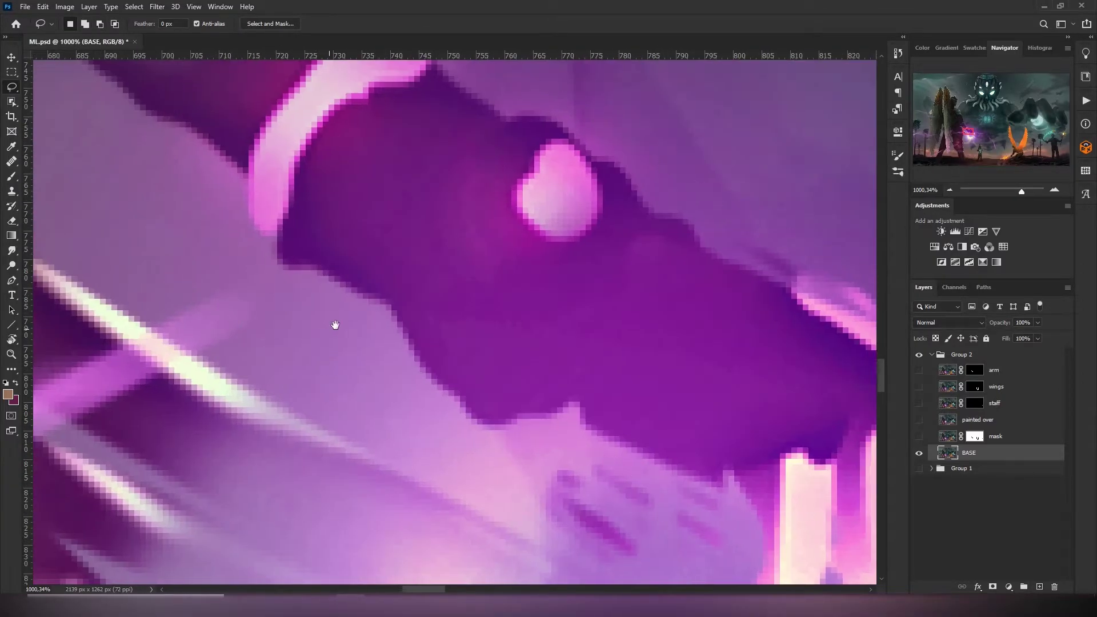
{"action": "scroll", "coordinate": [335, 326], "scroll_direction": "up", "scroll_amount": 1}
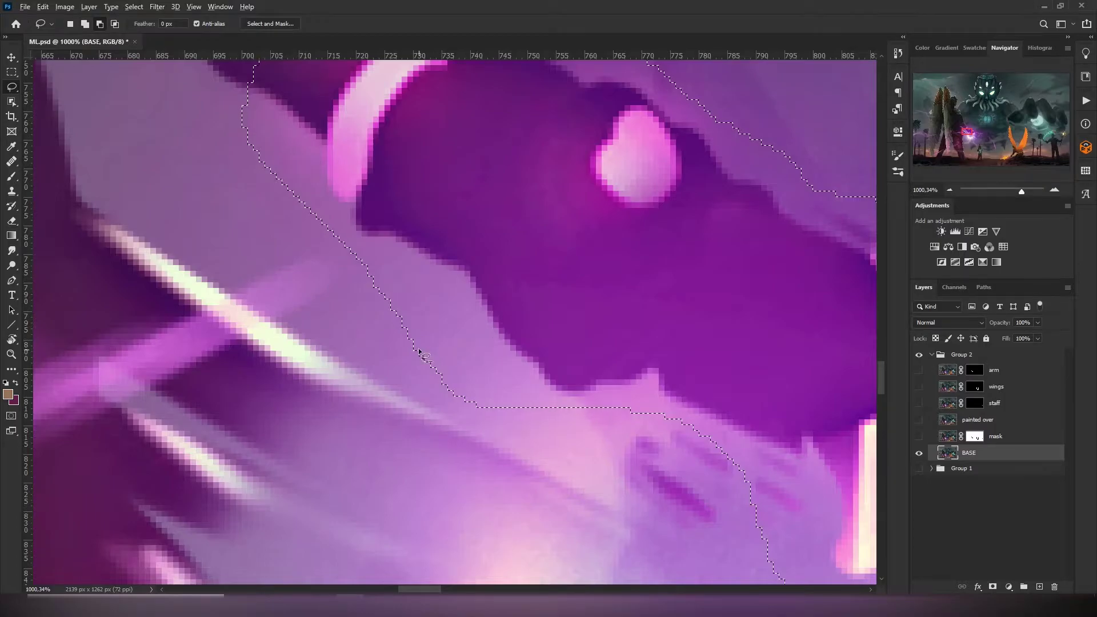
{"action": "mouse_move", "coordinate": [336, 274]}
{"action": "left_mouse_down"}
{"action": "mouse_move", "coordinate": [405, 291]}
{"action": "mouse_move", "coordinate": [319, 299]}
{"action": "left_mouse_up"}
{"action": "scroll", "coordinate": [447, 339], "scroll_direction": "down", "scroll_amount": 3}
{"action": "scroll", "coordinate": [447, 339], "scroll_direction": "down", "scroll_amount": 2}
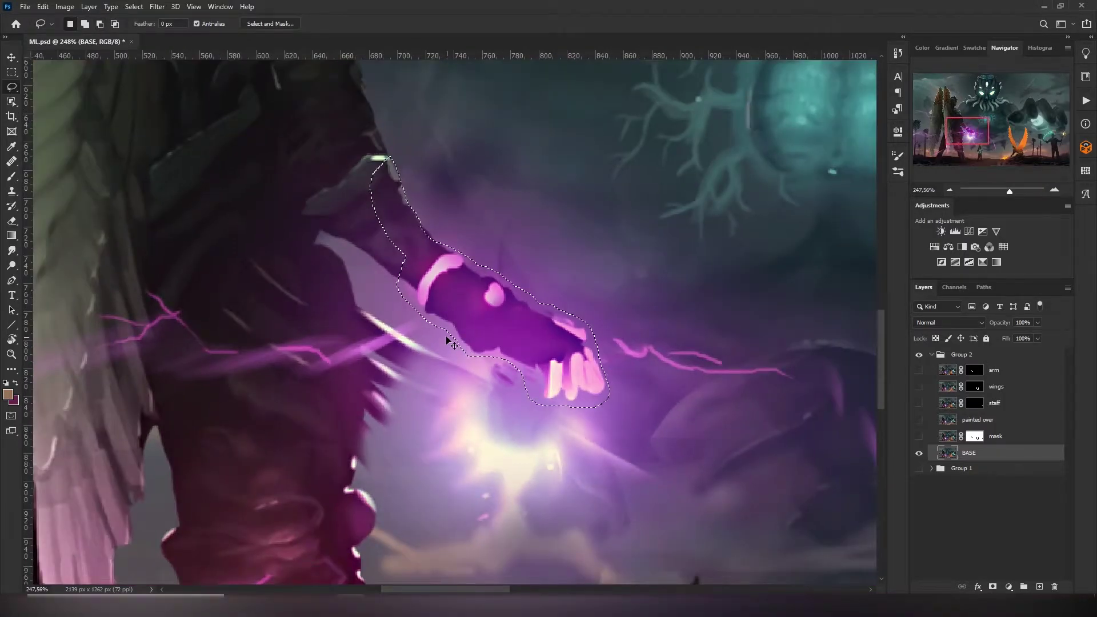
{"action": "scroll", "coordinate": [446, 334], "scroll_direction": "down", "scroll_amount": 2}
{"action": "scroll", "coordinate": [608, 337], "scroll_direction": "up", "scroll_amount": 2}
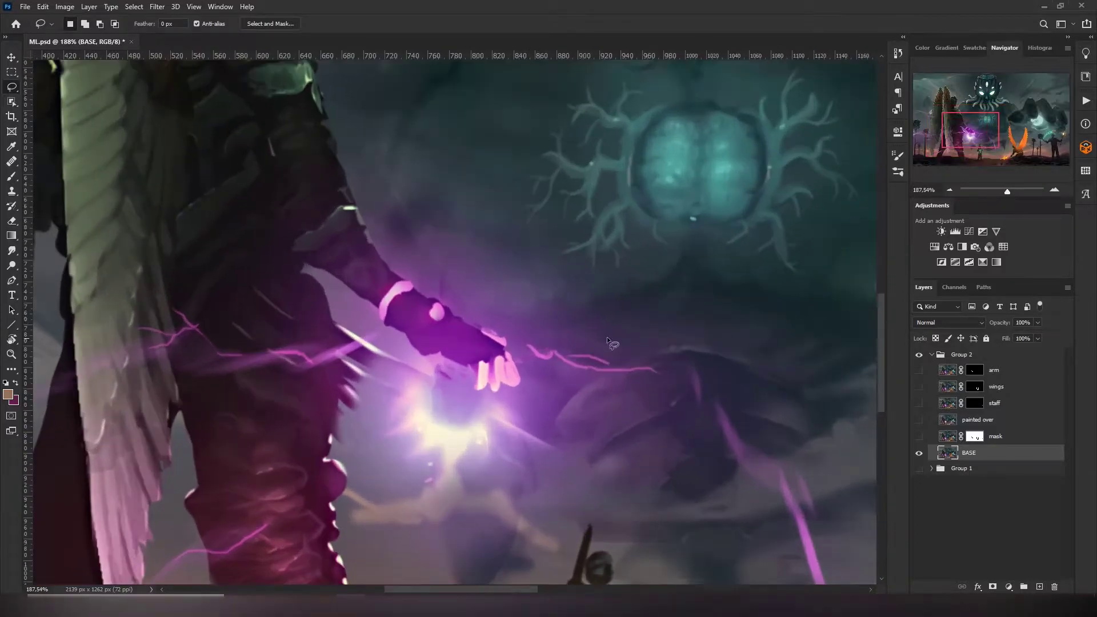
Step: Preview the cut-out arm, wings and staff layers alone, then return to the full scene
{"action": "left_click", "coordinate": [920, 453]}
{"action": "left_click_drag", "start_coordinate": [920, 370], "coordinate": [920, 403]}
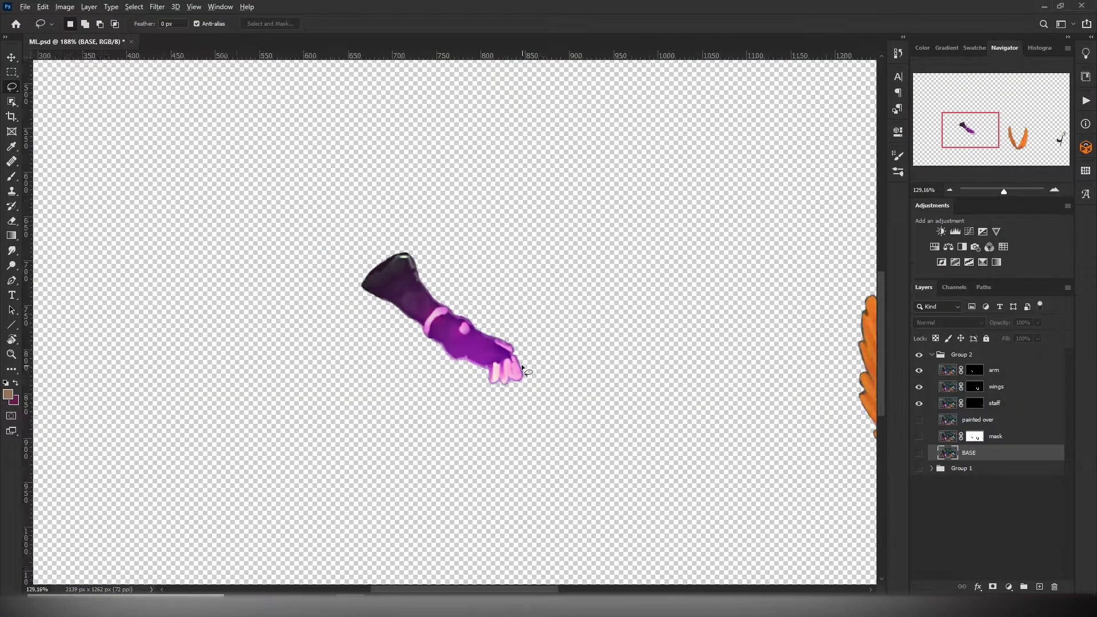
{"action": "scroll", "coordinate": [522, 365], "scroll_direction": "down", "scroll_amount": 3}
{"action": "left_click_drag", "start_coordinate": [500, 352], "coordinate": [373, 342]}
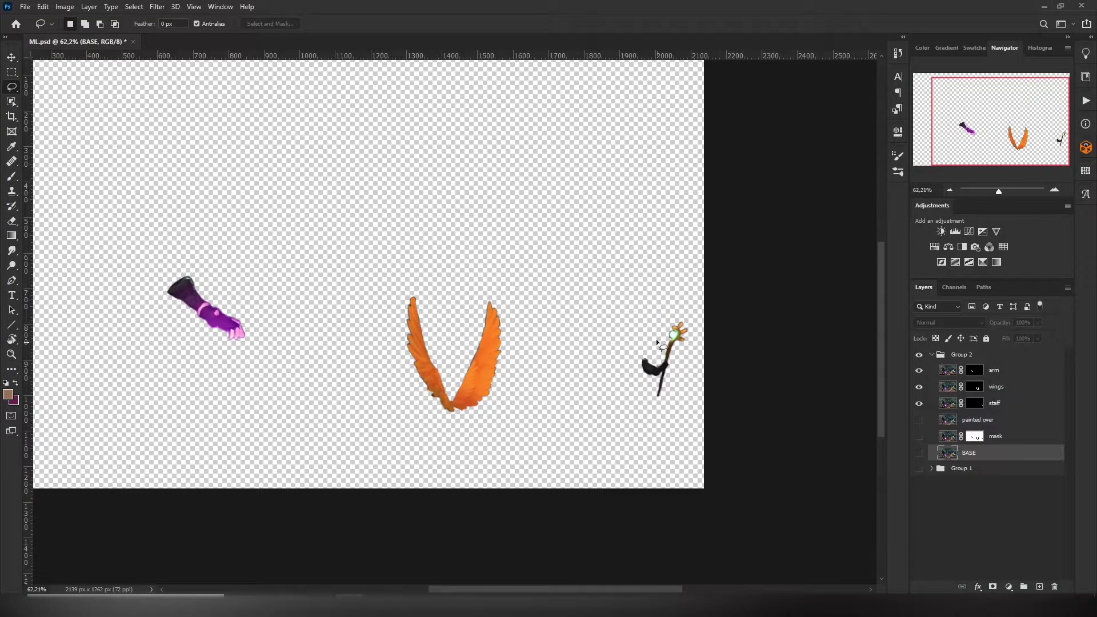
{"action": "left_click", "coordinate": [920, 453], "text": "alt"}
{"action": "scroll", "coordinate": [600, 353], "scroll_direction": "up", "scroll_amount": 1}
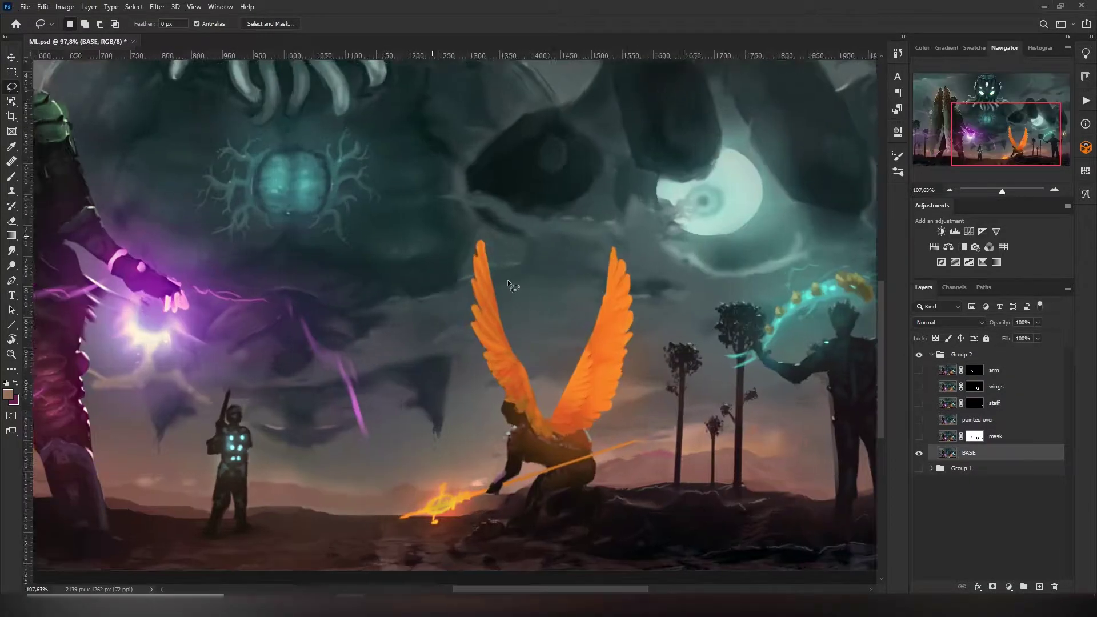
{"action": "scroll", "coordinate": [500, 257], "scroll_direction": "up", "scroll_amount": 2}
Step: Outline the orange wings, mask BASE to that outline, then undo the mask
{"action": "left_click_drag", "start_coordinate": [494, 236], "coordinate": [467, 370]}
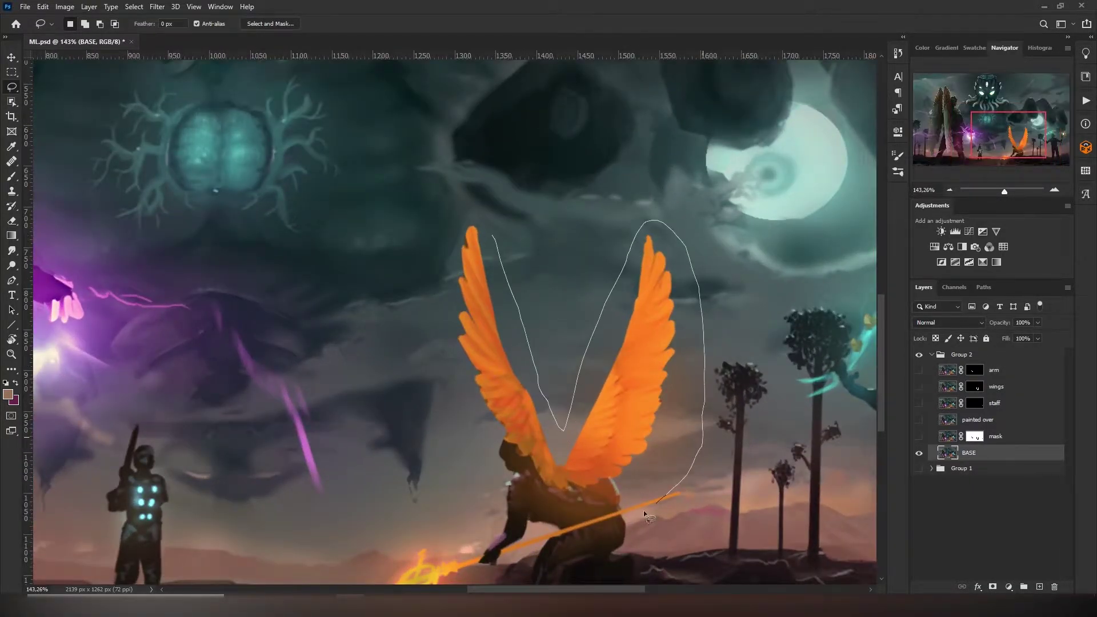
{"action": "left_click_drag", "start_coordinate": [468, 371], "coordinate": [494, 237]}
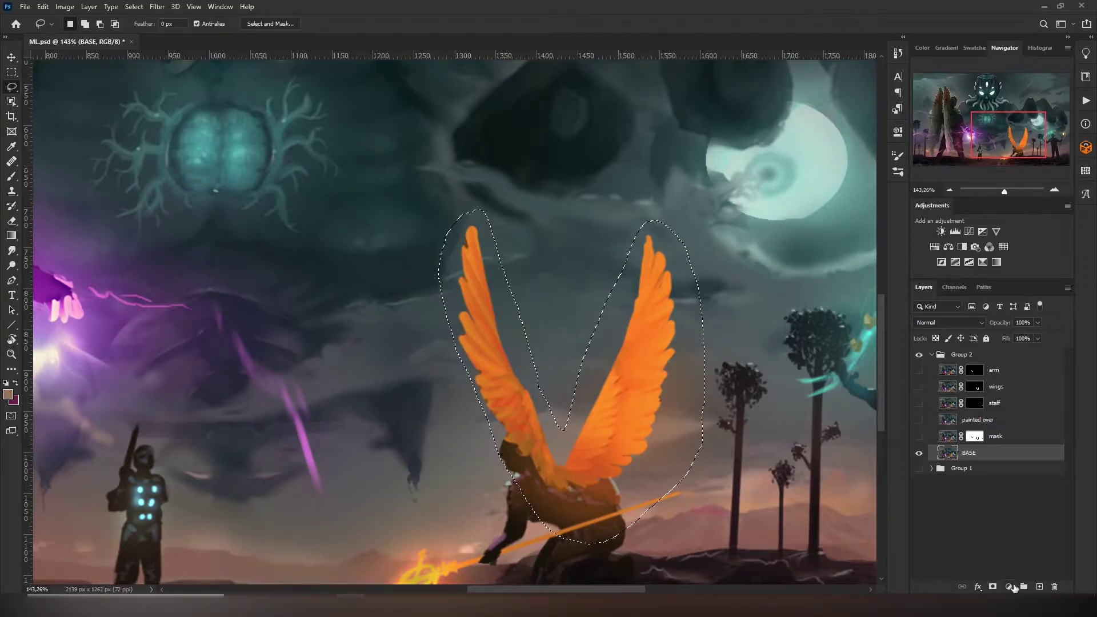
{"action": "left_click", "coordinate": [994, 588]}
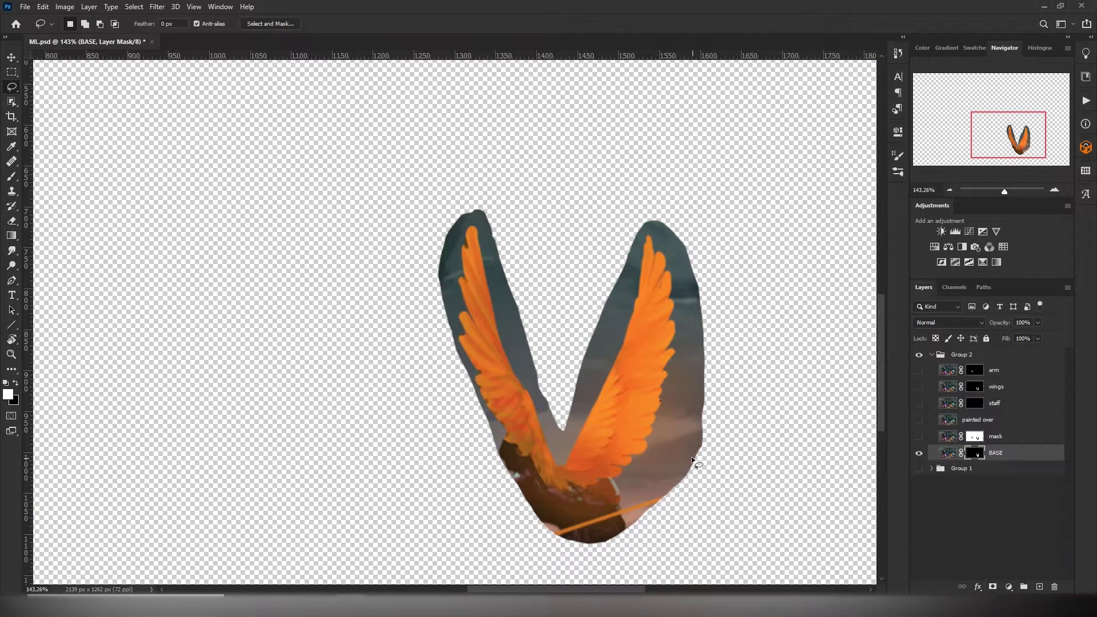
{"action": "scroll", "coordinate": [693, 461], "scroll_direction": "down", "scroll_amount": 4}
{"action": "scroll", "coordinate": [601, 420], "scroll_direction": "up", "scroll_amount": 2}
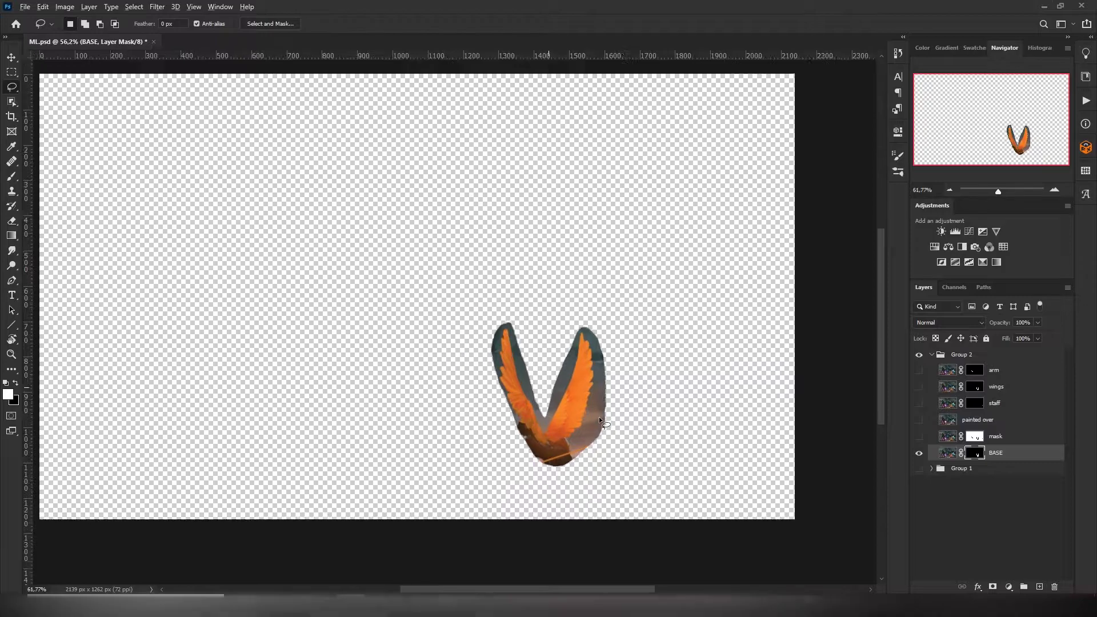
{"action": "scroll", "coordinate": [600, 417], "scroll_direction": "up", "scroll_amount": 2}
{"action": "scroll", "coordinate": [592, 382], "scroll_direction": "up", "scroll_amount": 2}
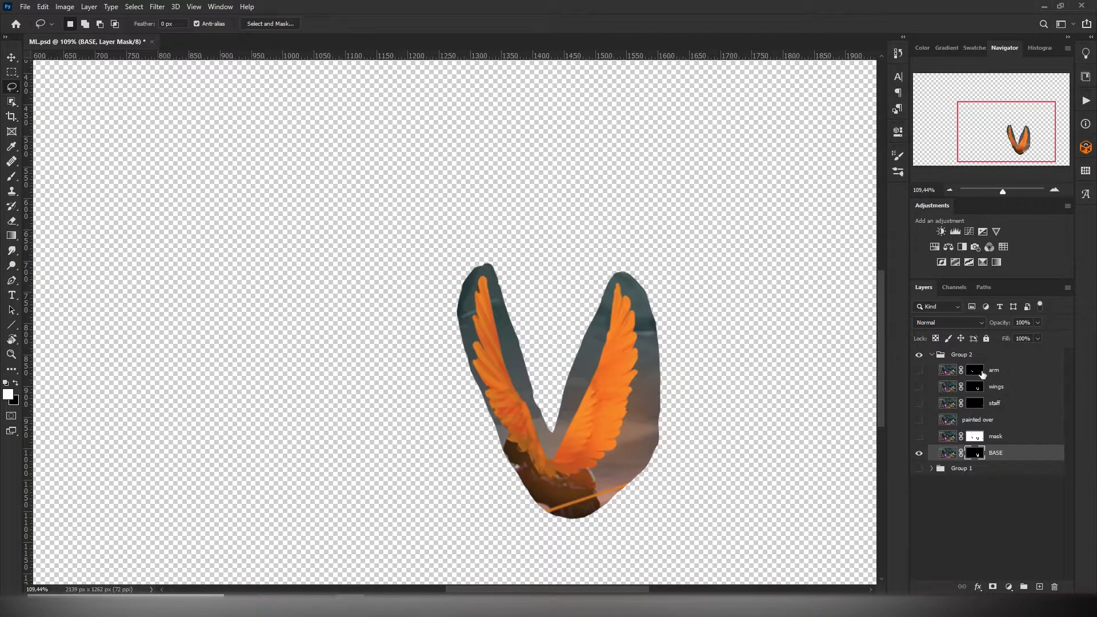
{"action": "key", "text": "ctrl+z"}
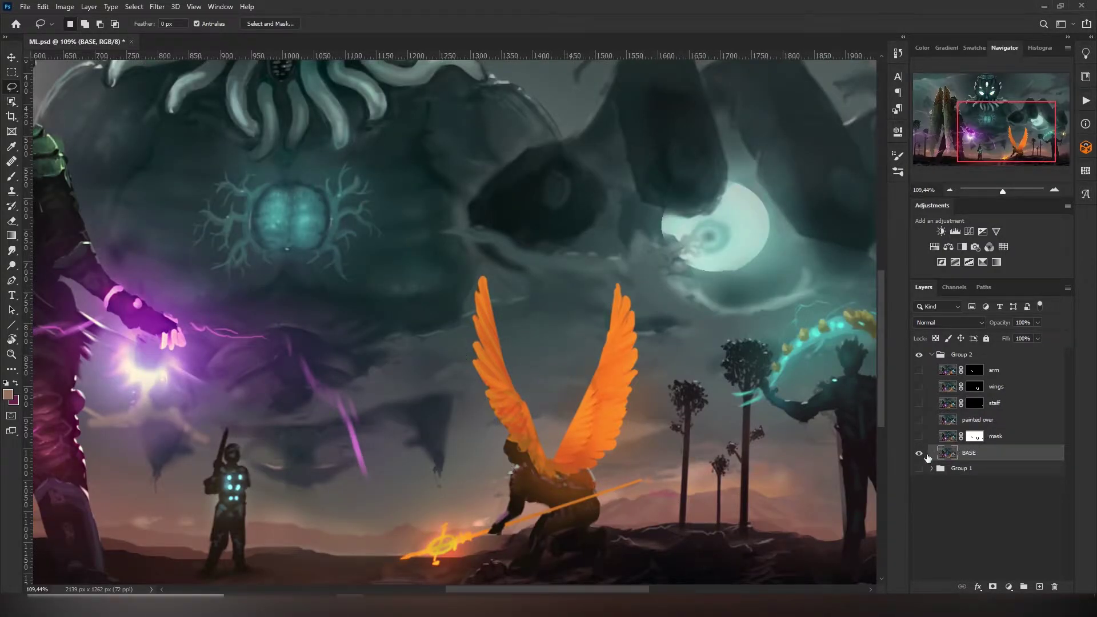
Step: Show the mask layer and toggle the arm, wings and staff layers to inspect the cutouts
{"action": "left_click", "coordinate": [919, 437]}
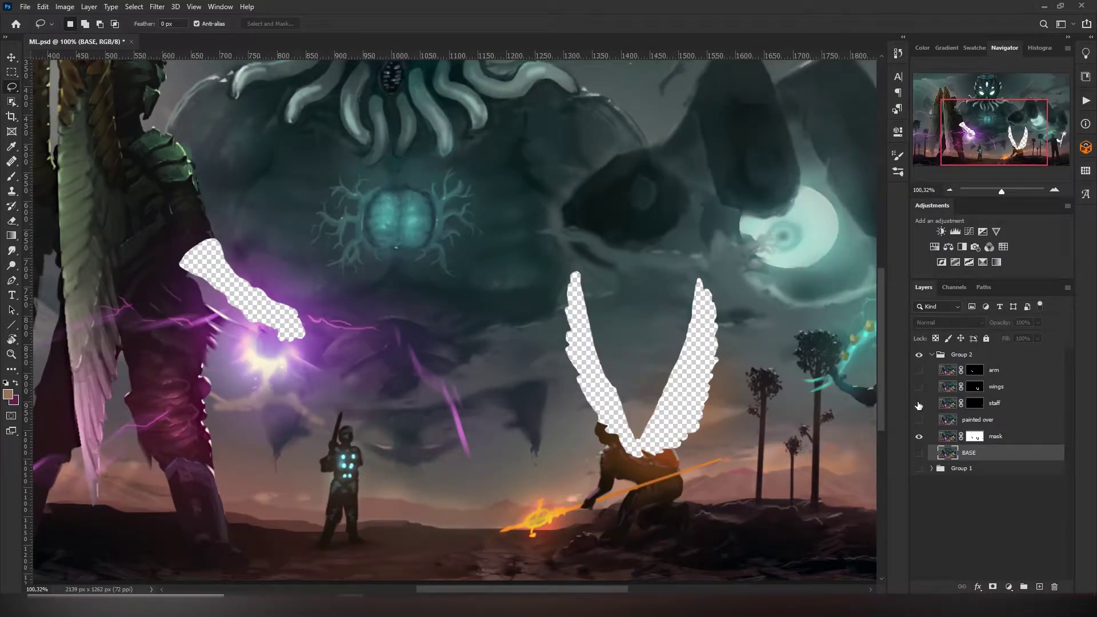
{"action": "left_click_drag", "start_coordinate": [920, 404], "coordinate": [919, 370]}
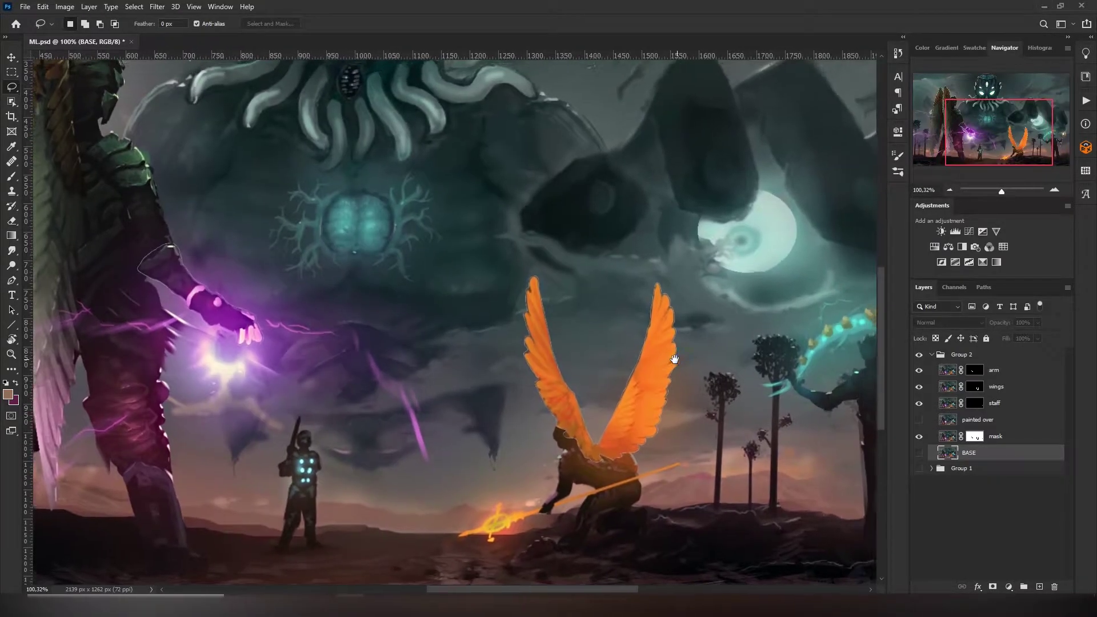
{"action": "scroll", "coordinate": [638, 281], "scroll_direction": "up", "scroll_amount": 5, "text": "alt"}
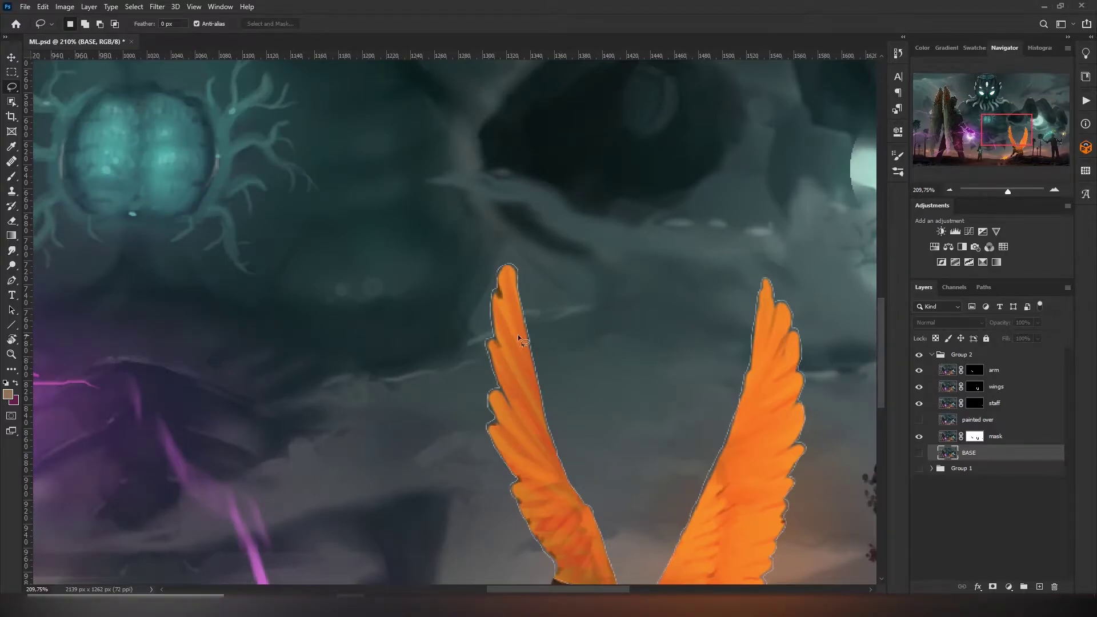
{"action": "scroll", "coordinate": [518, 334], "scroll_direction": "up", "scroll_amount": 3, "text": "alt"}
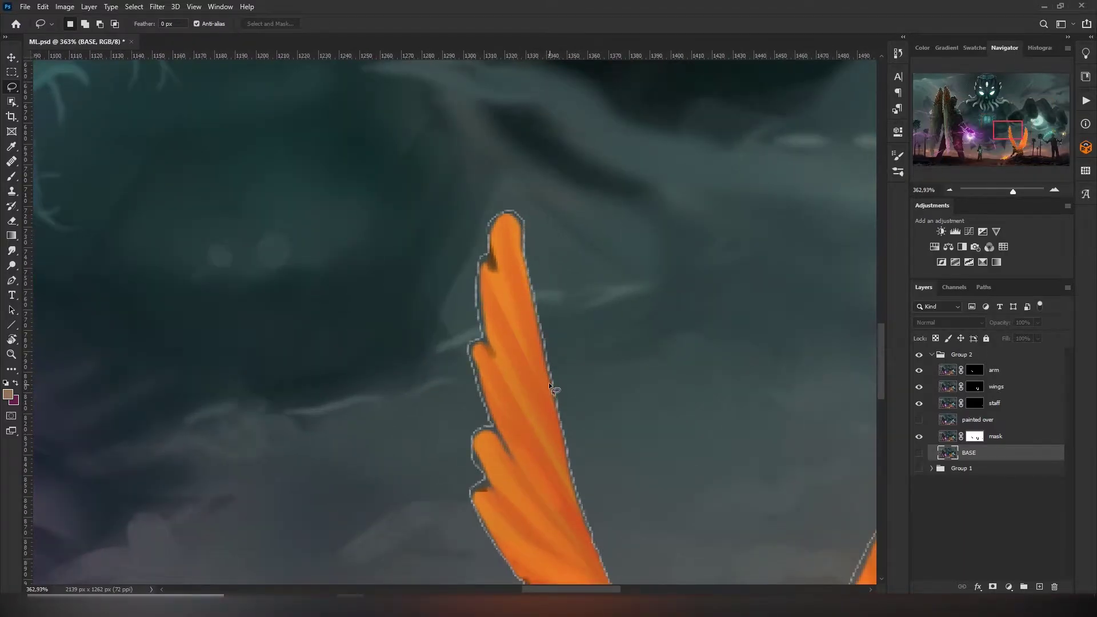
{"action": "scroll", "coordinate": [549, 383], "scroll_direction": "down", "scroll_amount": 2, "text": "alt"}
{"action": "left_click", "coordinate": [919, 387]}
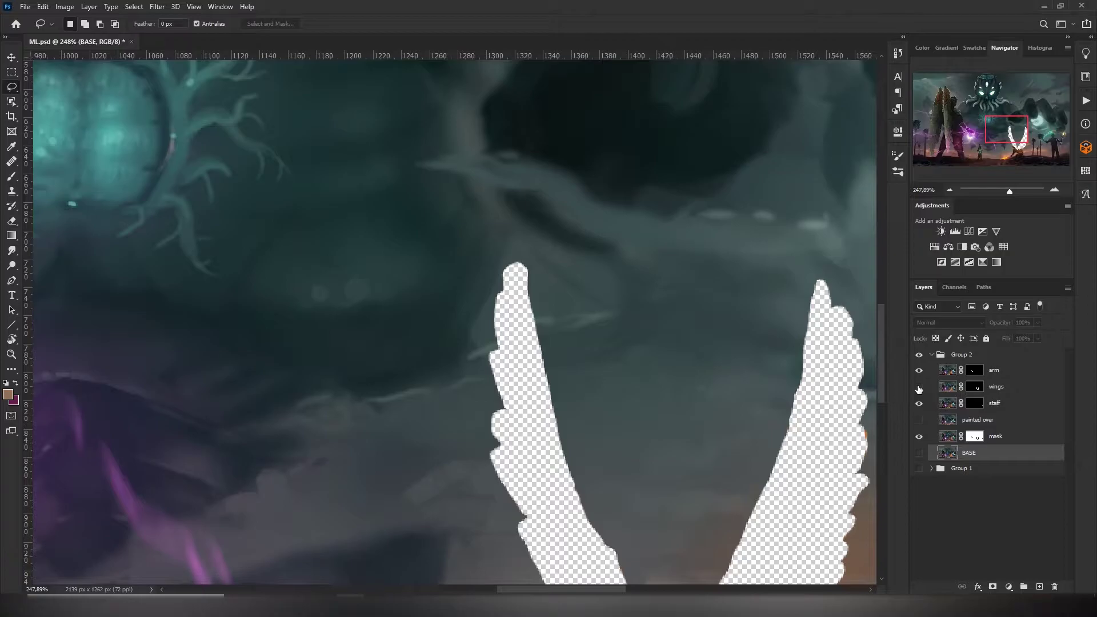
{"action": "left_click", "coordinate": [920, 387]}
{"action": "scroll", "coordinate": [560, 332], "scroll_direction": "up", "scroll_amount": 3, "text": "alt"}
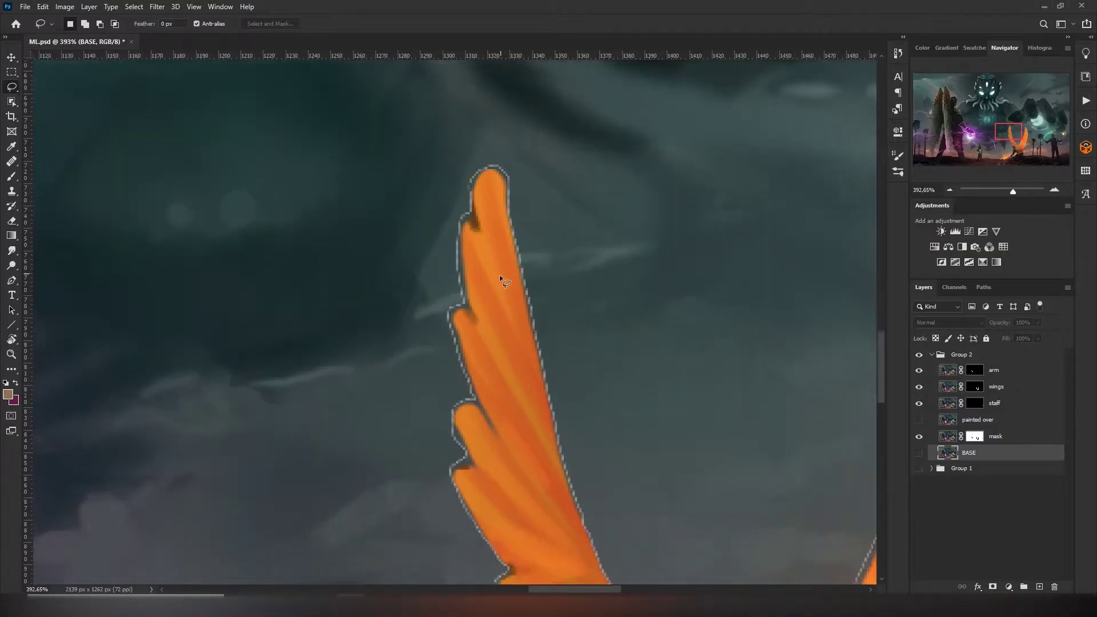
{"action": "scroll", "coordinate": [502, 266], "scroll_direction": "down", "scroll_amount": 2, "text": "alt"}
{"action": "scroll", "coordinate": [502, 267], "scroll_direction": "down", "scroll_amount": 2, "text": "alt"}
{"action": "scroll", "coordinate": [504, 270], "scroll_direction": "down", "scroll_amount": 3, "text": "alt"}
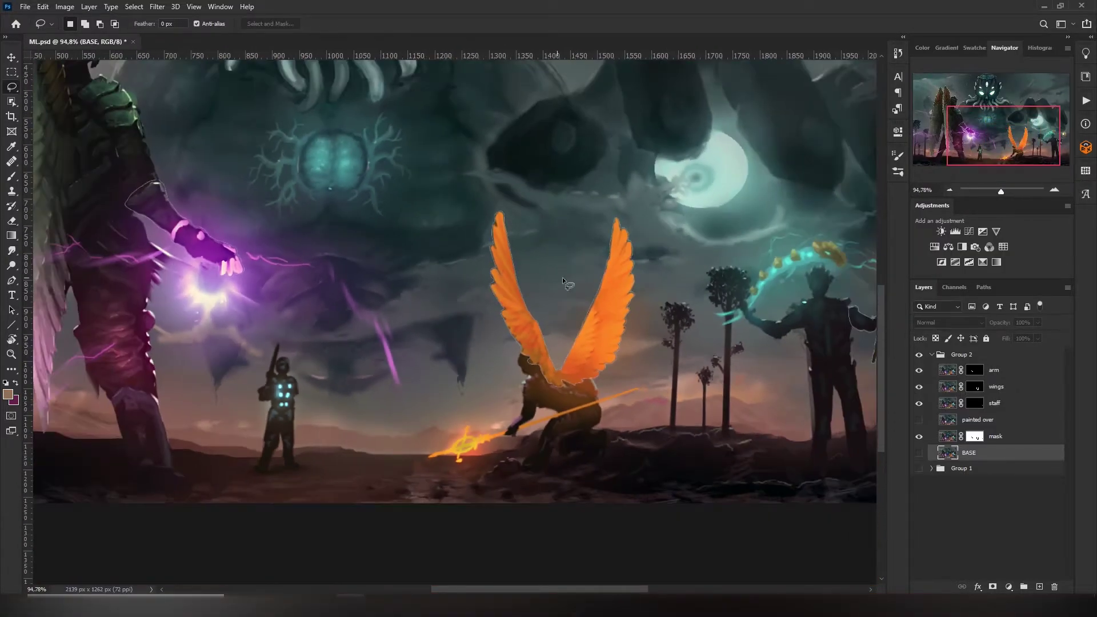
{"action": "scroll", "coordinate": [563, 280], "scroll_direction": "up", "scroll_amount": 2, "text": "alt"}
{"action": "scroll", "coordinate": [566, 282], "scroll_direction": "up", "scroll_amount": 3, "text": "alt"}
{"action": "scroll", "coordinate": [568, 283], "scroll_direction": "up", "scroll_amount": 1, "text": "alt"}
{"action": "scroll", "coordinate": [570, 287], "scroll_direction": "up", "scroll_amount": 2, "text": "alt"}
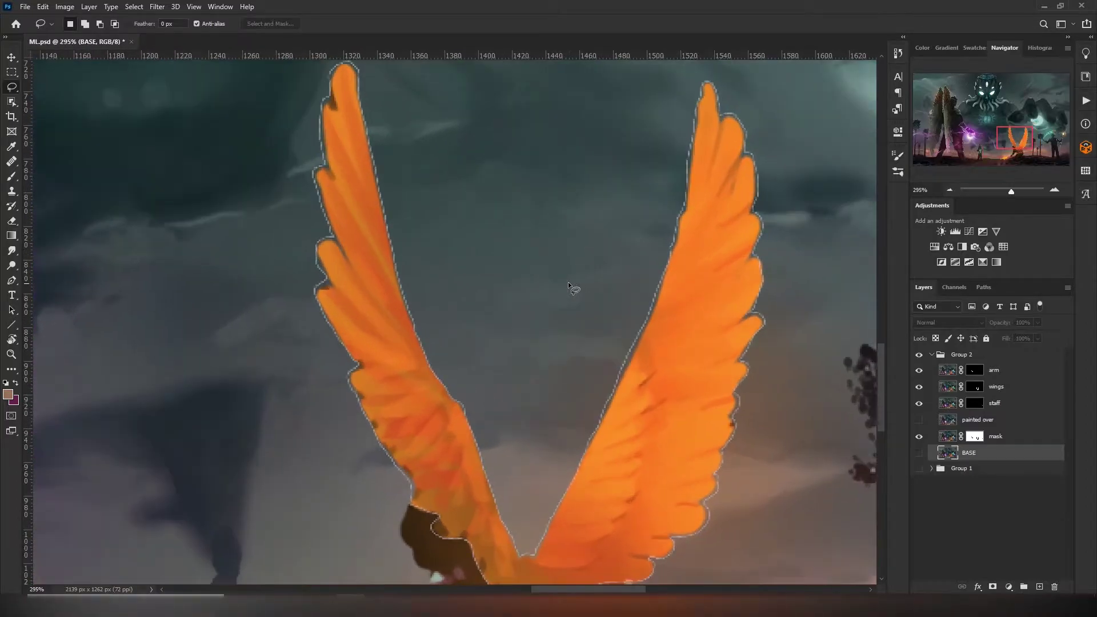
{"action": "scroll", "coordinate": [568, 285], "scroll_direction": "down", "scroll_amount": 3, "text": "alt"}
{"action": "scroll", "coordinate": [569, 286], "scroll_direction": "up", "scroll_amount": 1, "text": "alt"}
{"action": "scroll", "coordinate": [568, 286], "scroll_direction": "up", "scroll_amount": 1, "text": "alt"}
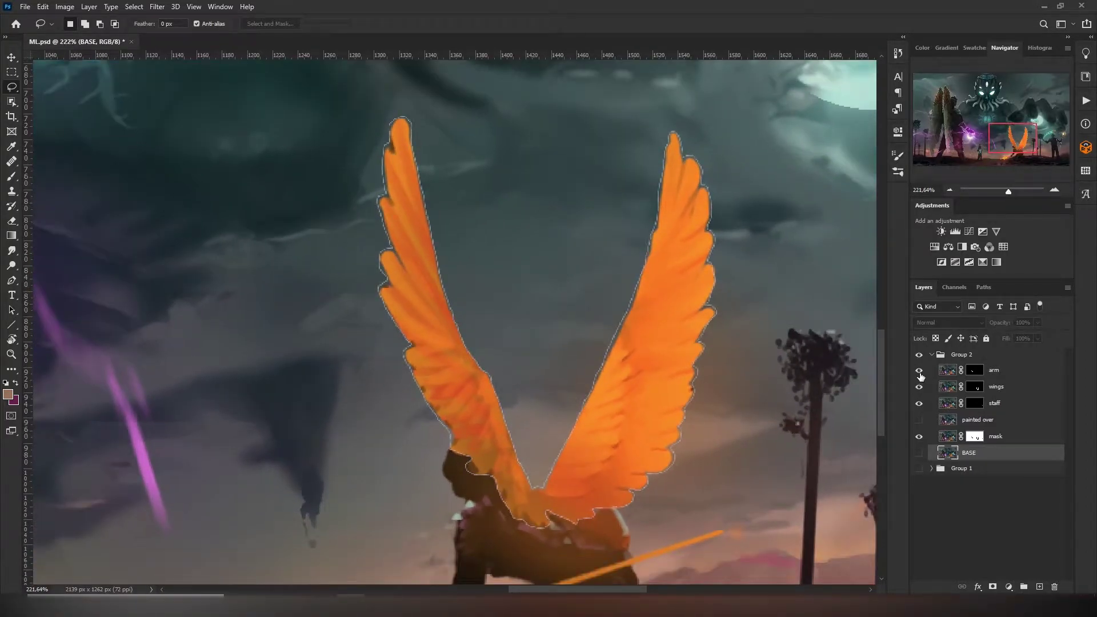
{"action": "left_click_drag", "start_coordinate": [920, 384], "coordinate": [922, 420]}
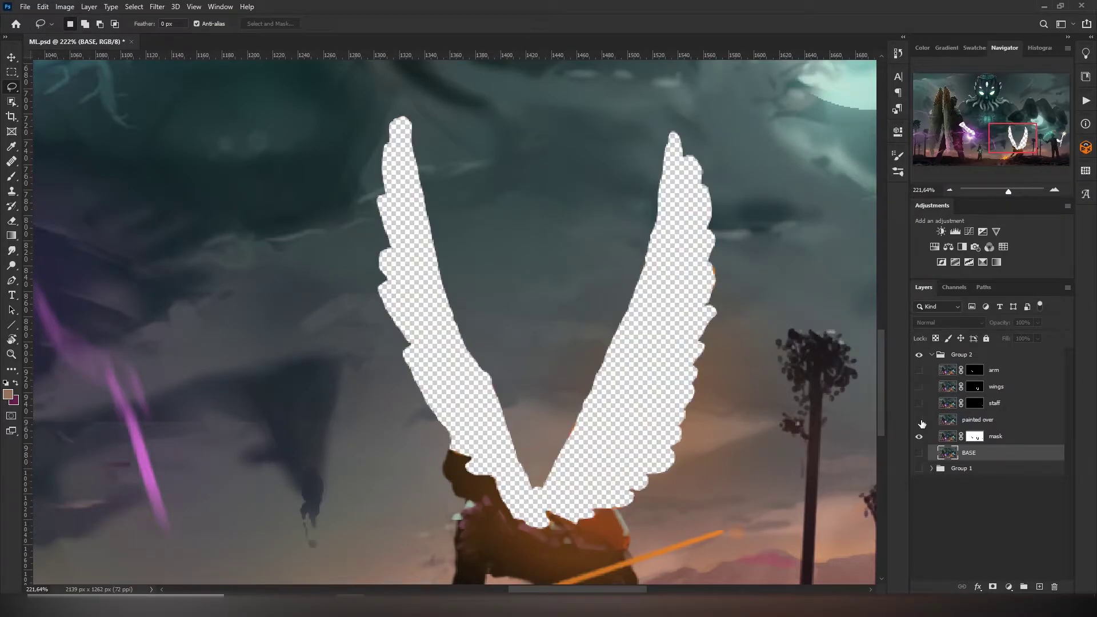
{"action": "left_click", "coordinate": [921, 387]}
Step: Free Transform the wings layer a few pixels up to fit the cutout and commit
{"action": "left_click", "coordinate": [943, 388]}
{"action": "key", "text": "ctrl+t"}
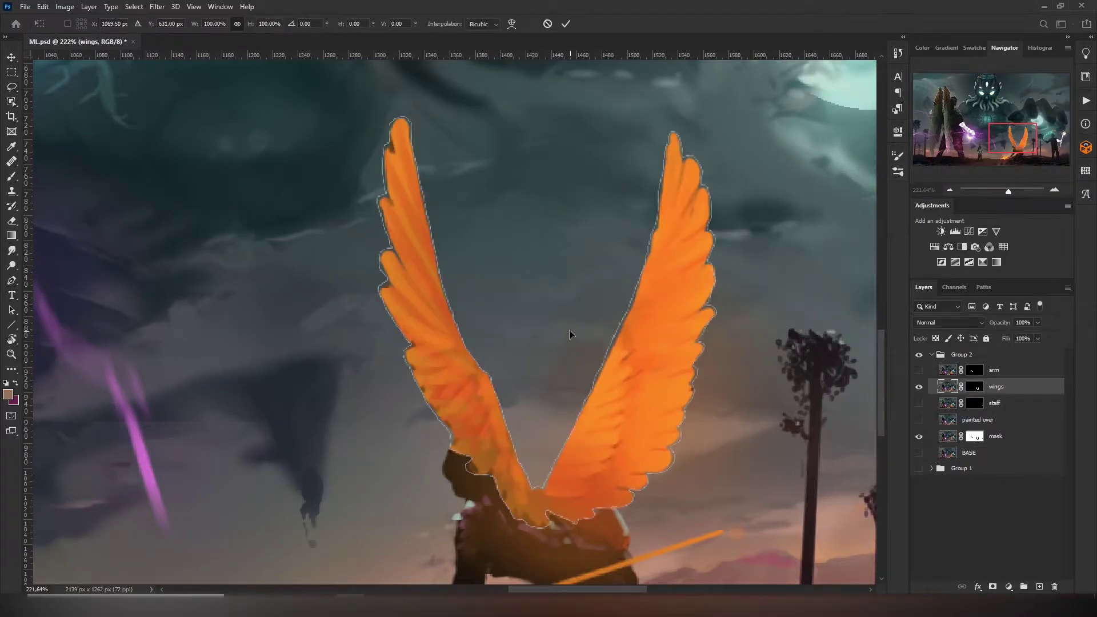
{"action": "left_click_drag", "start_coordinate": [689, 359], "coordinate": [689, 355]}
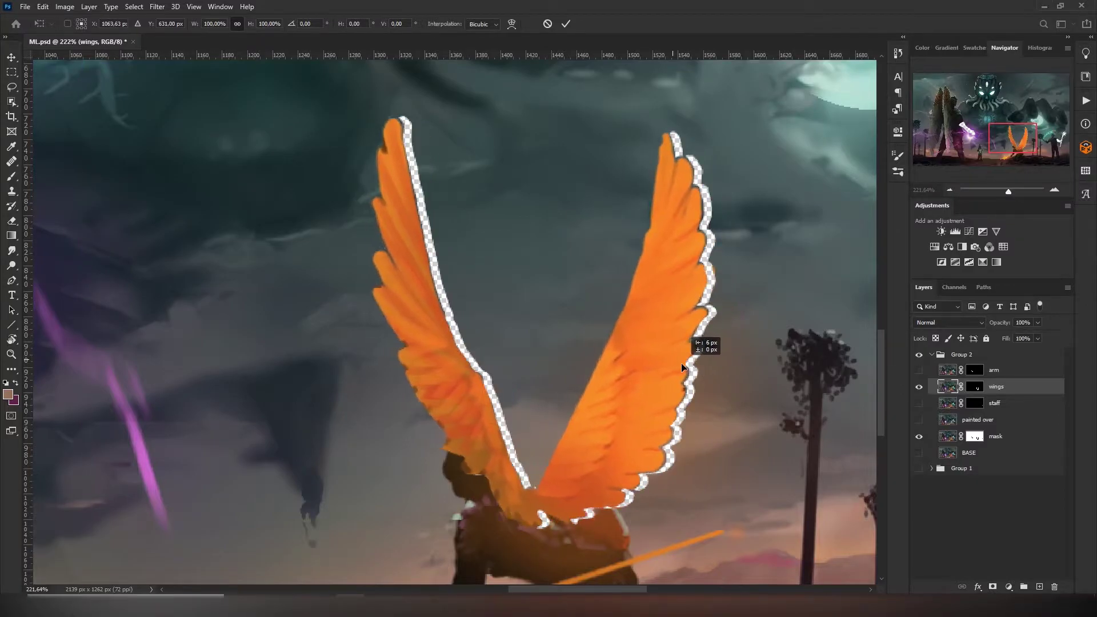
{"action": "key", "text": "Return"}
{"action": "key", "text": "l"}
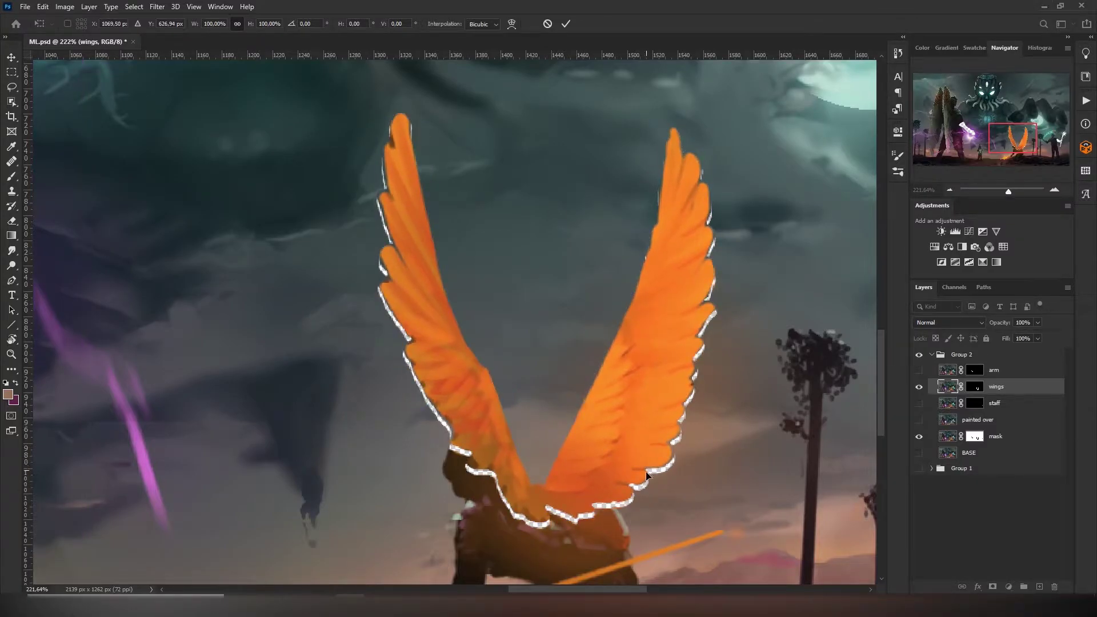
{"action": "key", "text": "ctrl+d"}
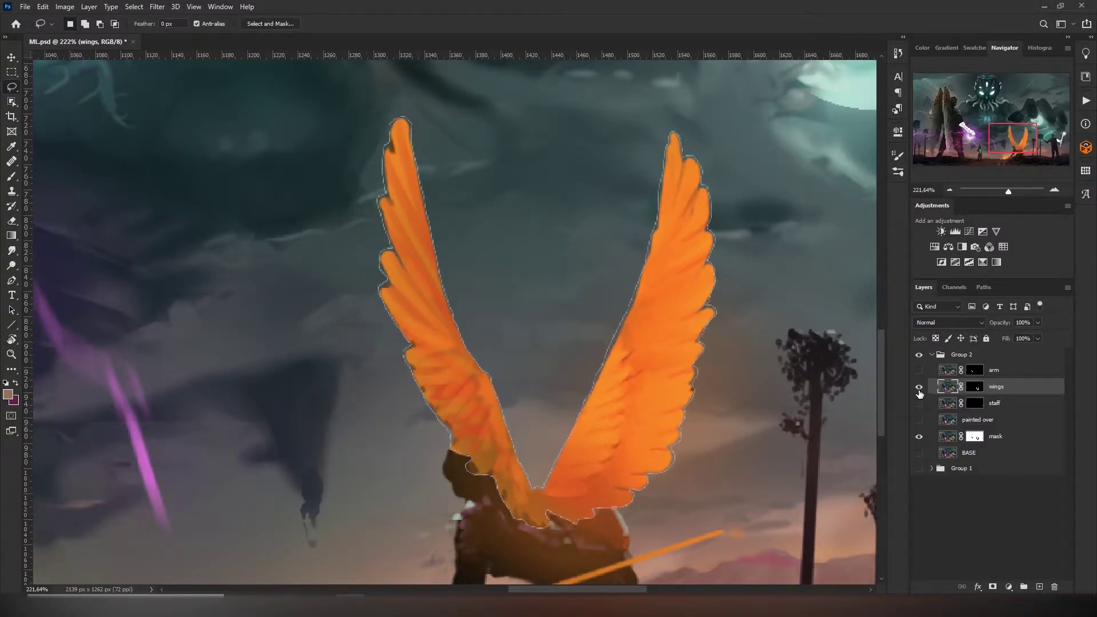
Step: Hide the wings, compare the painted over layer against the mask, and add a new empty layer
{"action": "left_click", "coordinate": [920, 389]}
{"action": "left_click", "coordinate": [947, 437]}
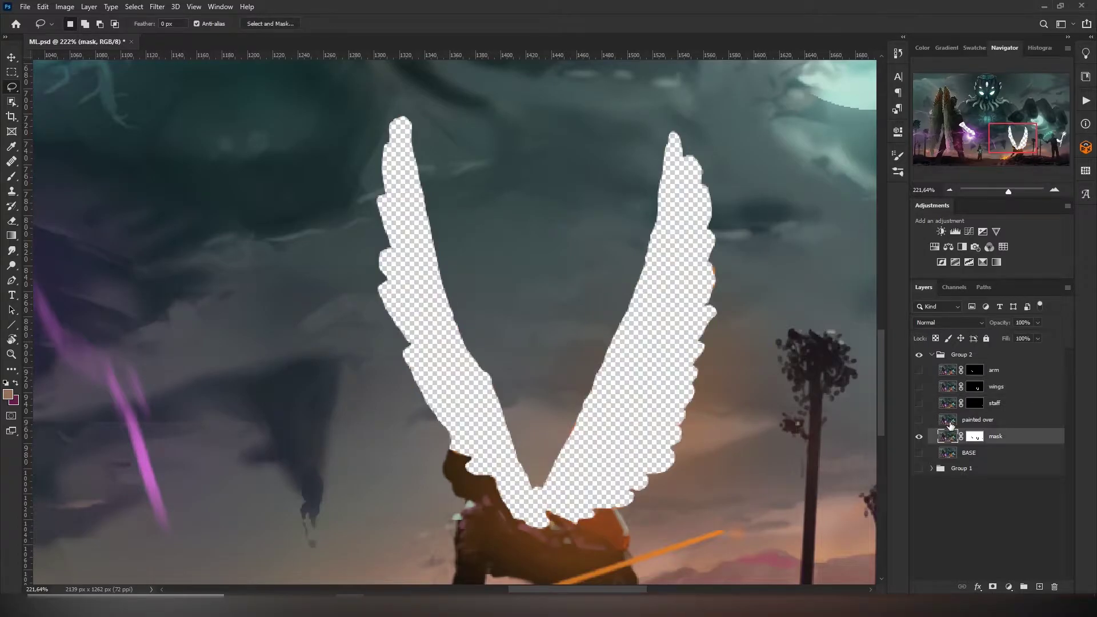
{"action": "left_click", "coordinate": [919, 420]}
{"action": "scroll", "coordinate": [692, 375], "scroll_direction": "up", "scroll_amount": 3}
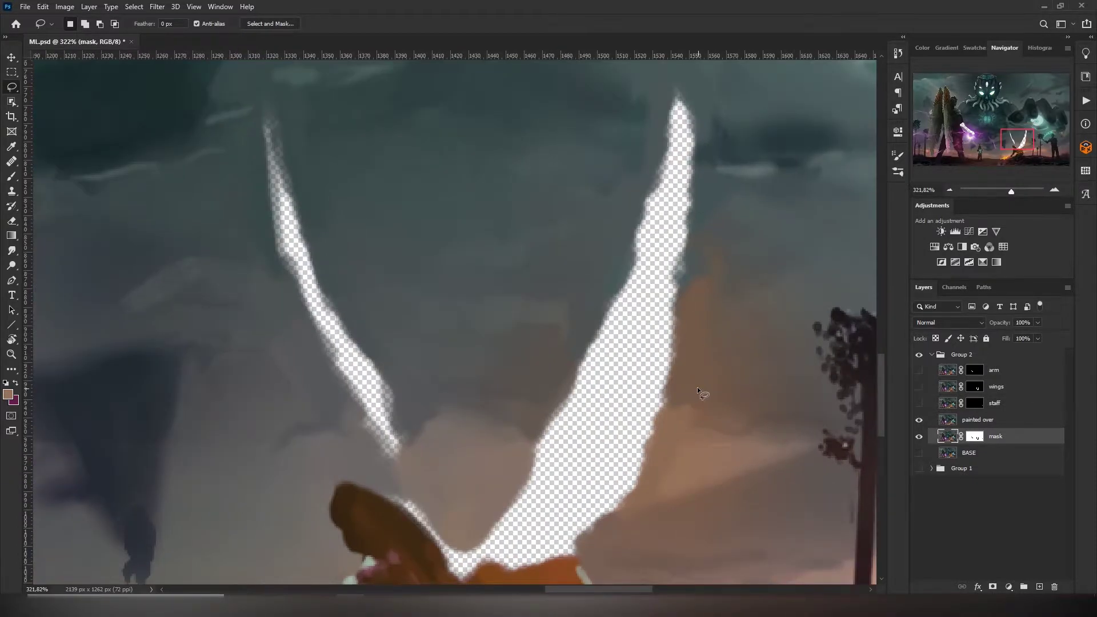
{"action": "left_click_drag", "start_coordinate": [697, 393], "coordinate": [717, 354]}
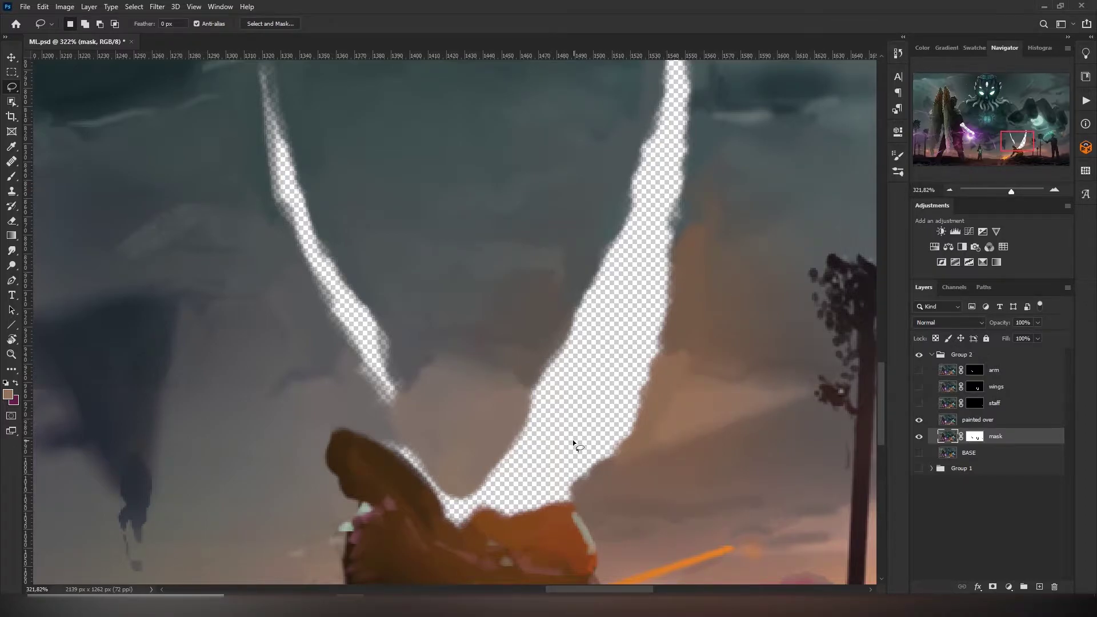
{"action": "scroll", "coordinate": [857, 480], "scroll_direction": "up", "scroll_amount": 2}
{"action": "left_click", "coordinate": [920, 420]}
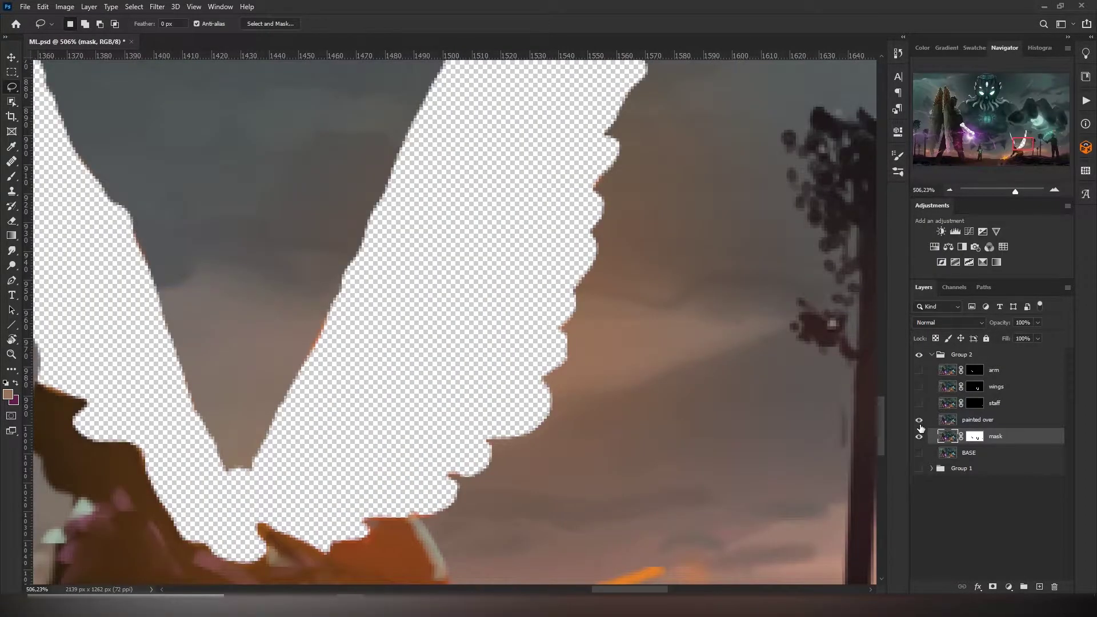
{"action": "left_click", "coordinate": [920, 419]}
{"action": "left_click", "coordinate": [919, 420]}
{"action": "left_click", "coordinate": [1040, 587]}
Step: Set up the Brush with a chosen preset and undo a test stroke
{"action": "key", "text": "b"}
{"action": "scroll", "coordinate": [598, 422], "scroll_direction": "up", "scroll_amount": 2}
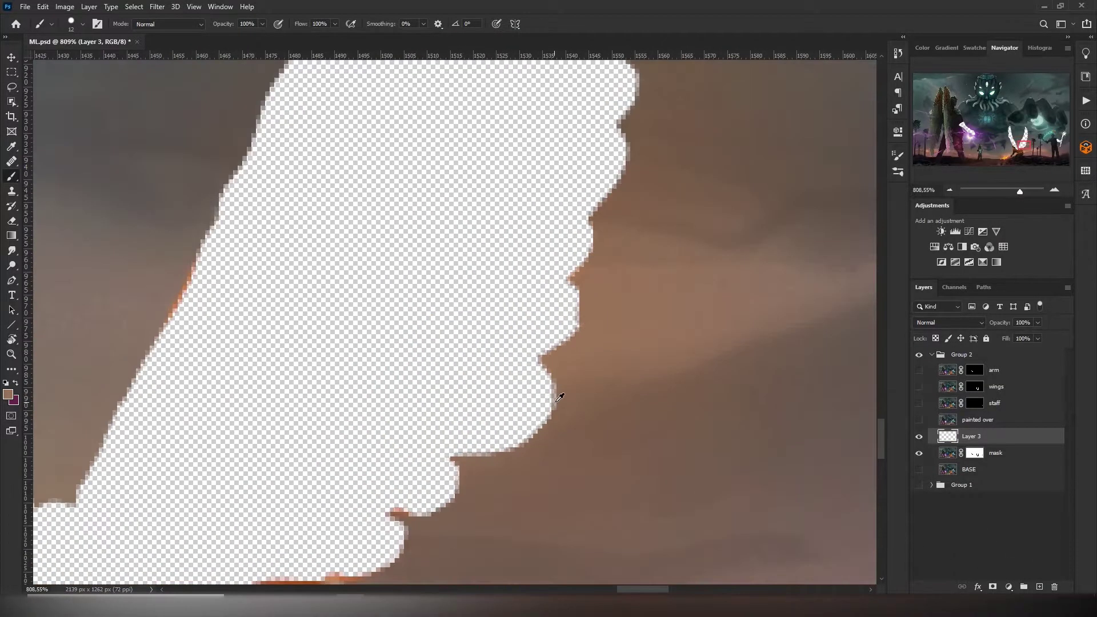
{"action": "scroll", "coordinate": [559, 392], "scroll_direction": "down", "scroll_amount": 2}
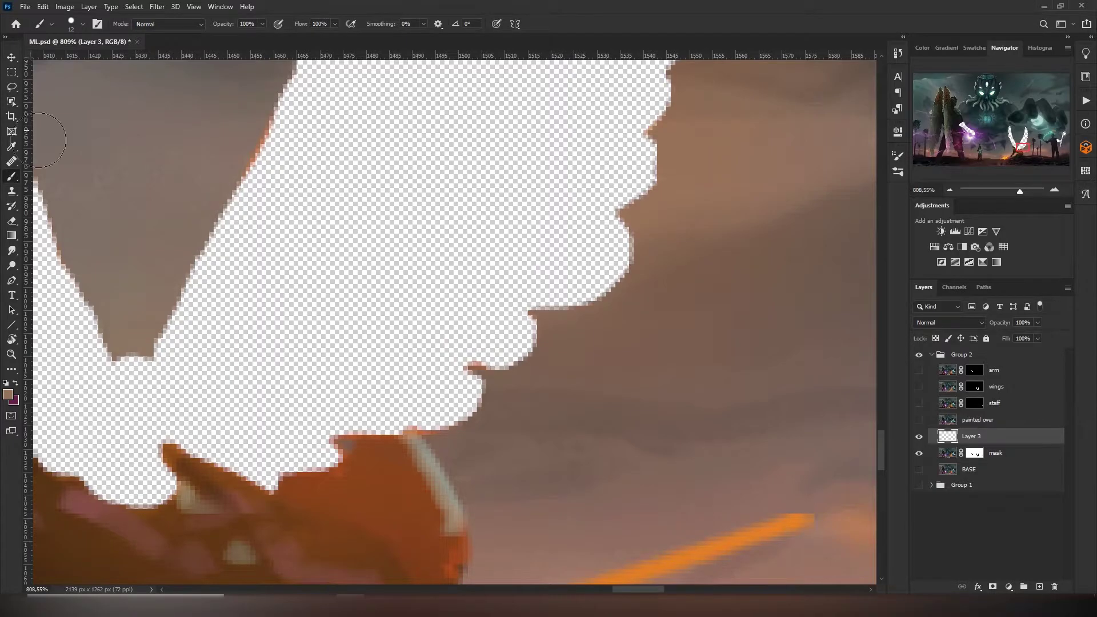
{"action": "right_click", "coordinate": [599, 272], "text": "alt"}
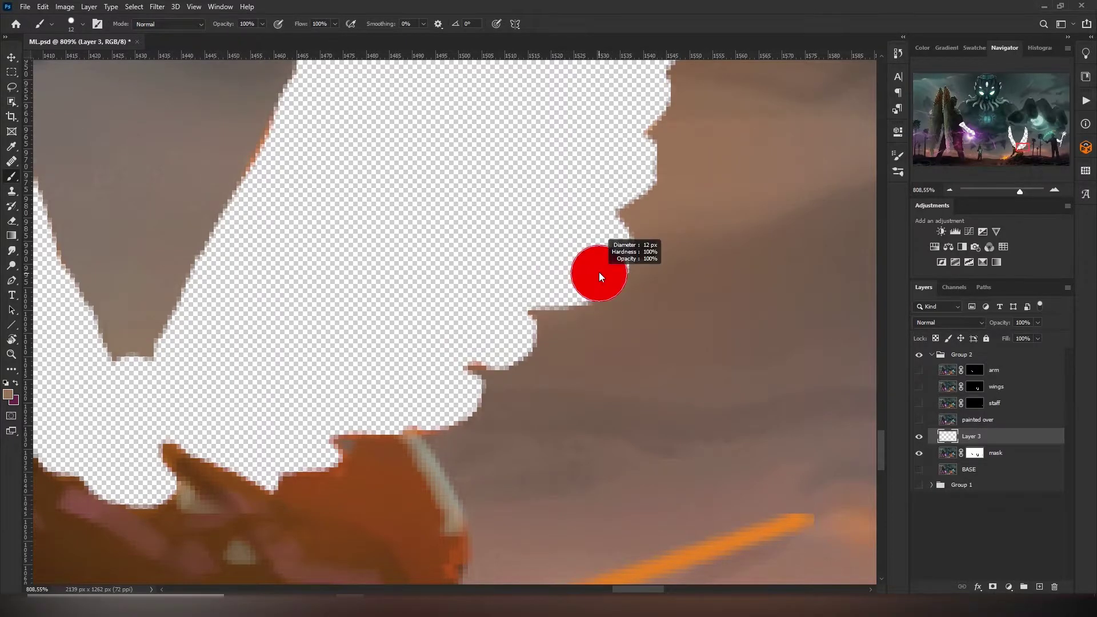
{"action": "right_click", "coordinate": [617, 231]}
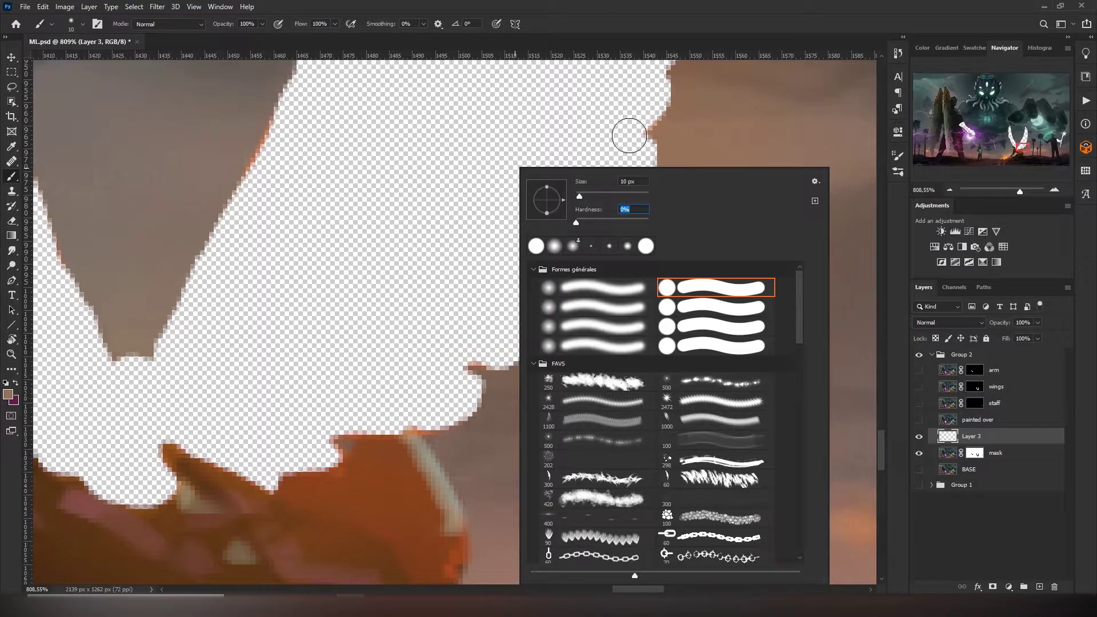
{"action": "left_click", "coordinate": [606, 115]}
{"action": "left_click_drag", "start_coordinate": [605, 116], "coordinate": [489, 305]}
{"action": "key", "text": "ctrl+z"}
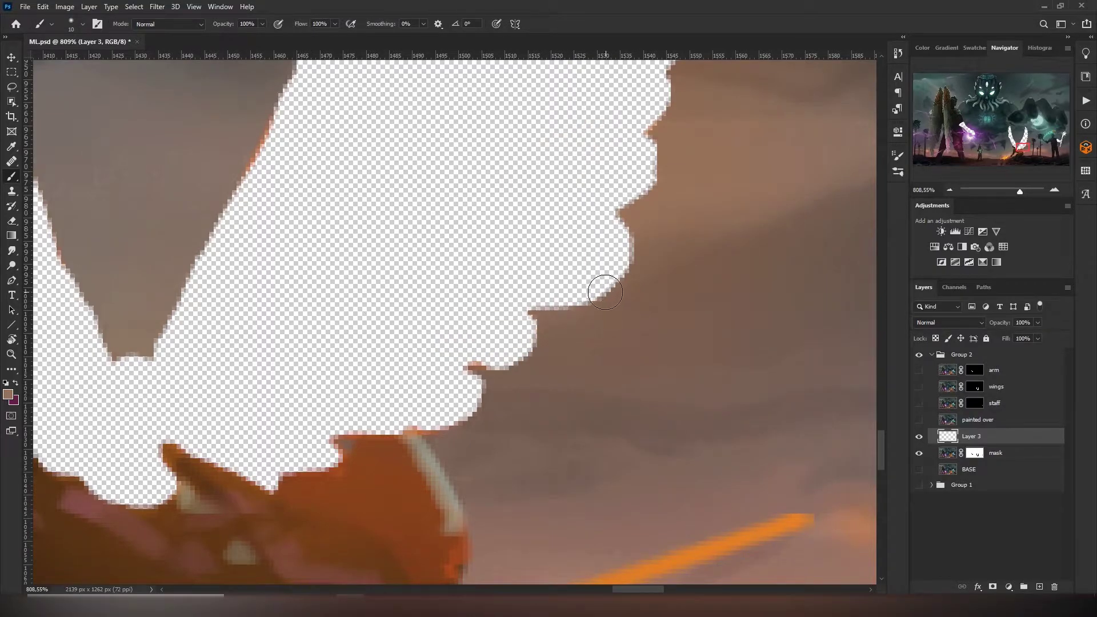
Step: Sample the brown sky colour and paint over the transparent notches along both wing edges
{"action": "left_click", "coordinate": [508, 377], "text": "alt"}
{"action": "left_click_drag", "start_coordinate": [509, 378], "coordinate": [555, 325]}
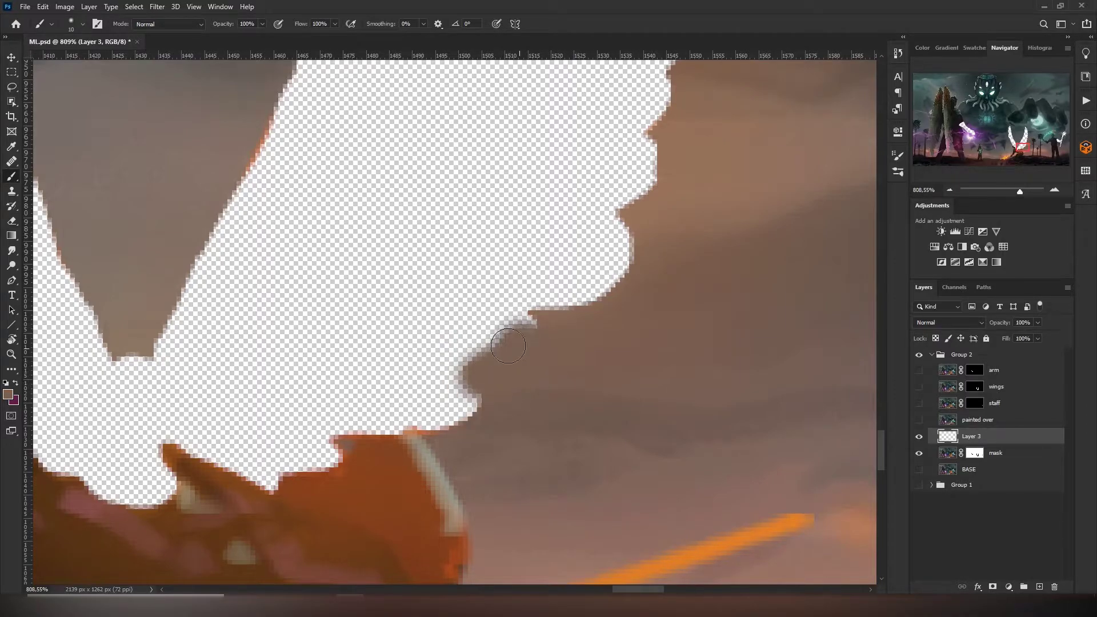
{"action": "mouse_move", "coordinate": [560, 311]}
{"action": "left_mouse_down"}
{"action": "mouse_move", "coordinate": [506, 319]}
{"action": "mouse_move", "coordinate": [637, 267]}
{"action": "mouse_move", "coordinate": [557, 299]}
{"action": "left_mouse_up"}
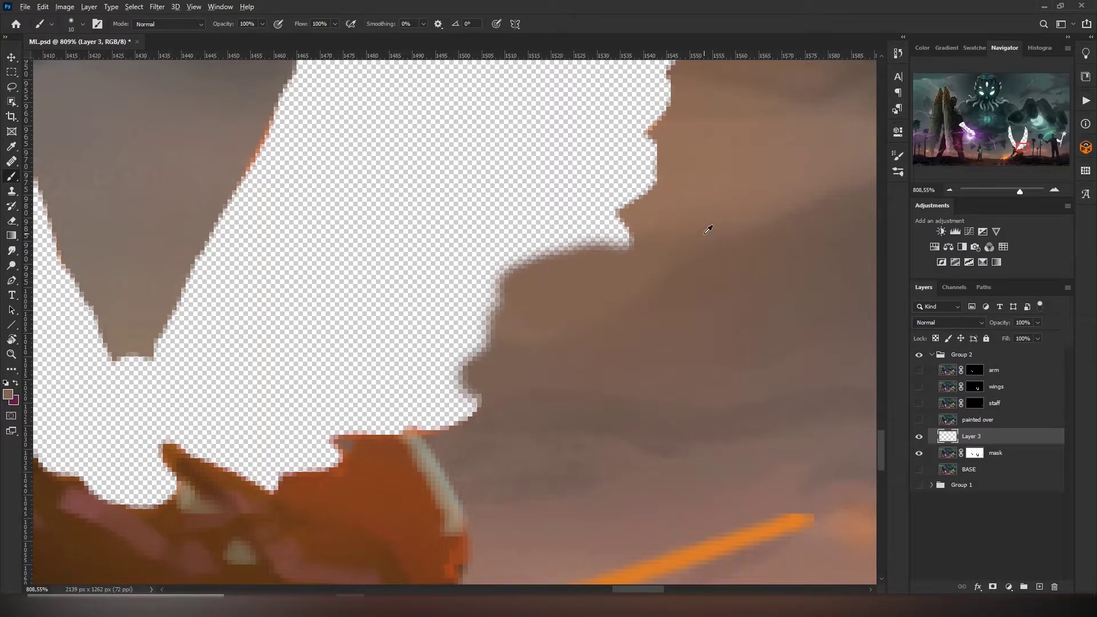
{"action": "left_click_drag", "start_coordinate": [603, 233], "coordinate": [646, 226]}
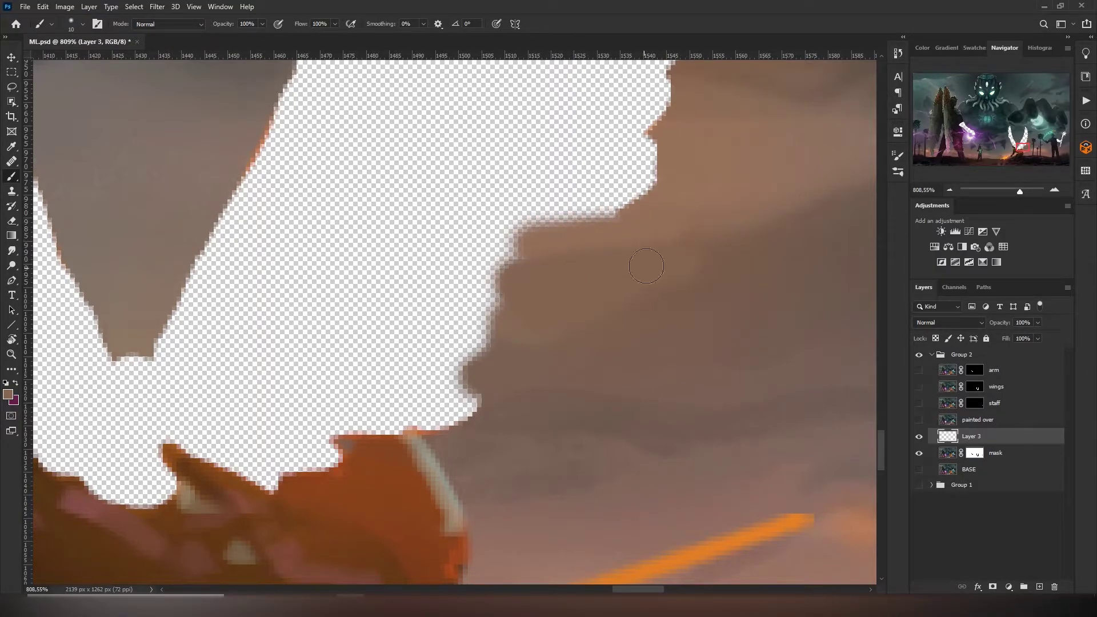
{"action": "left_click_drag", "start_coordinate": [565, 223], "coordinate": [637, 198]}
{"action": "scroll", "coordinate": [632, 172], "scroll_direction": "down", "scroll_amount": 3}
{"action": "scroll", "coordinate": [578, 357], "scroll_direction": "up", "scroll_amount": 1}
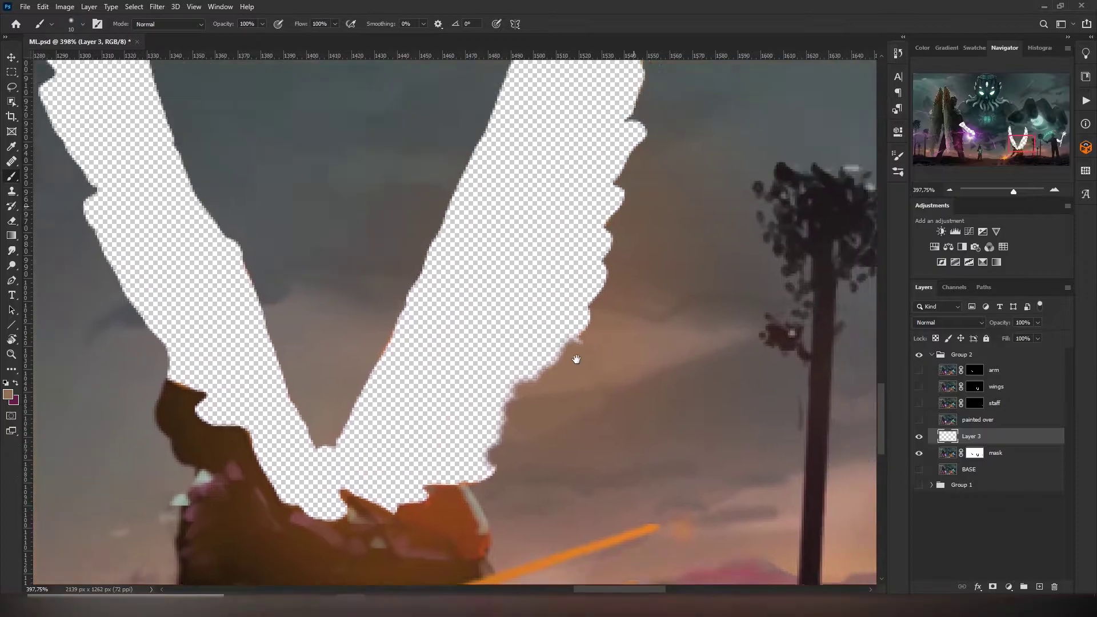
{"action": "scroll", "coordinate": [579, 357], "scroll_direction": "up", "scroll_amount": 1}
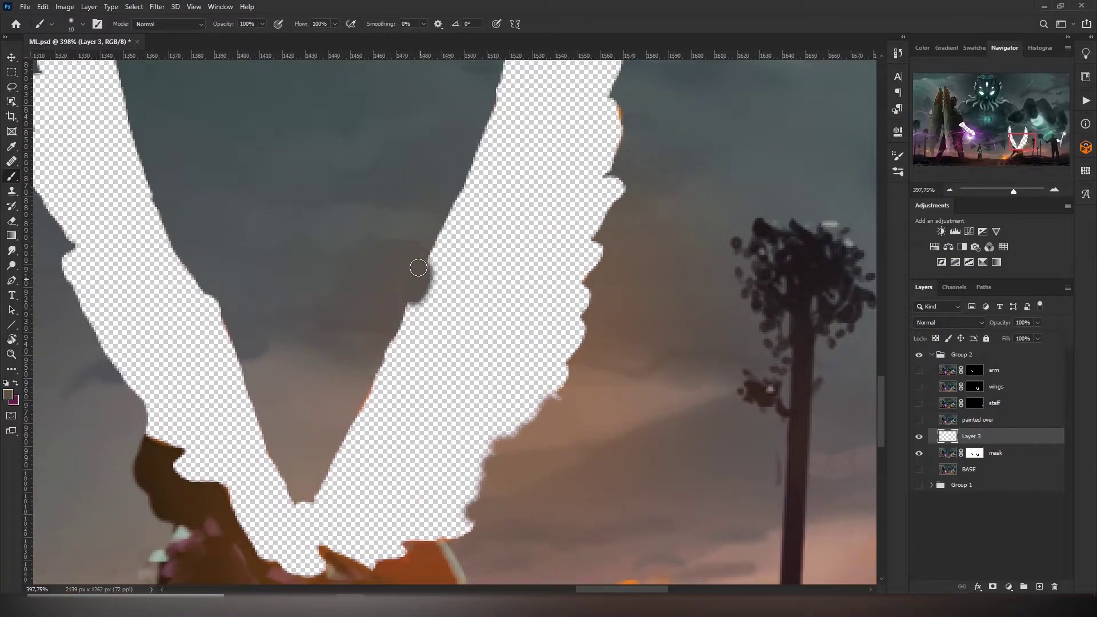
{"action": "left_click_drag", "start_coordinate": [417, 265], "coordinate": [410, 319]}
{"action": "mouse_move", "coordinate": [434, 236]}
{"action": "left_mouse_down"}
{"action": "mouse_move", "coordinate": [429, 264]}
{"action": "mouse_move", "coordinate": [445, 249]}
{"action": "left_mouse_up"}
{"action": "left_click_drag", "start_coordinate": [452, 193], "coordinate": [463, 236]}
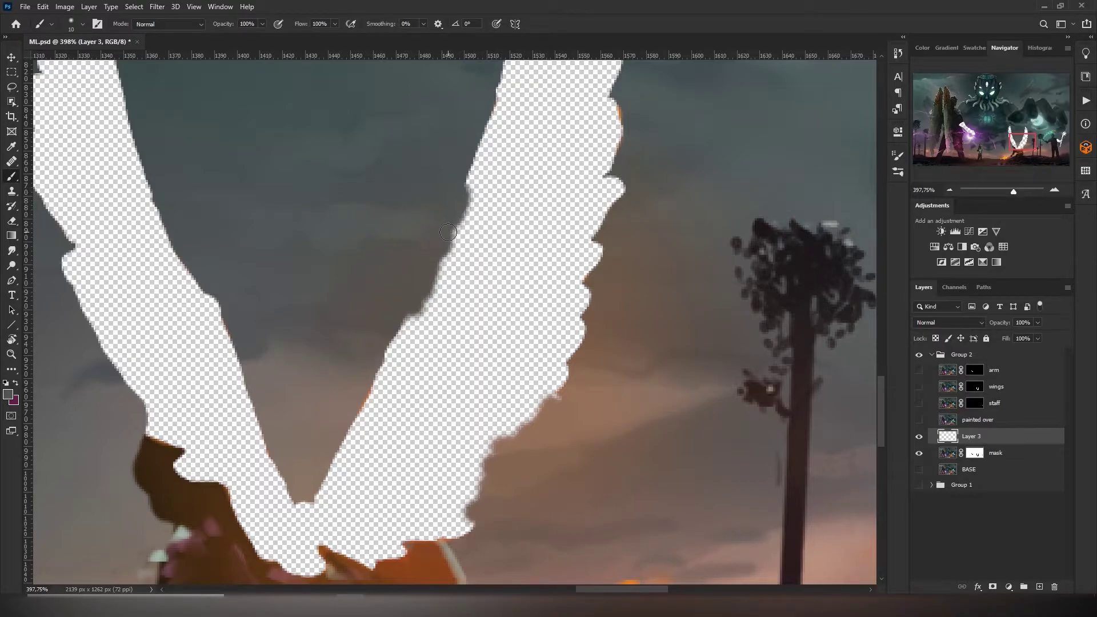
{"action": "scroll", "coordinate": [477, 369], "scroll_direction": "down", "scroll_amount": 2}
Step: Show the painted over, wings, arm and staff layers and make painted over the working layer
{"action": "left_click", "coordinate": [920, 420]}
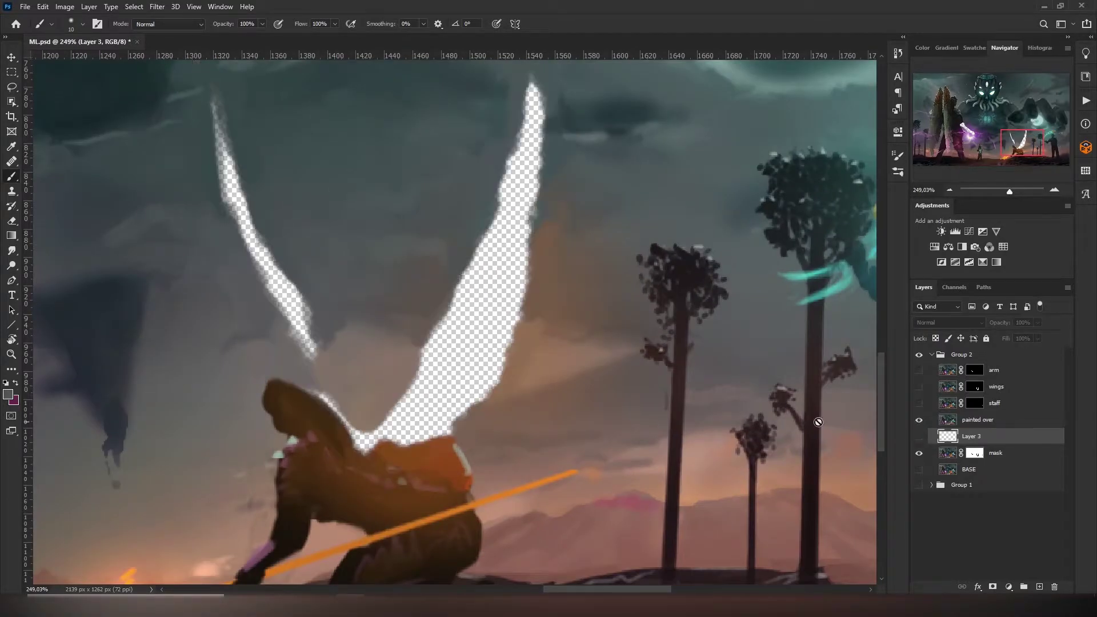
{"action": "left_click_drag", "start_coordinate": [418, 339], "coordinate": [390, 327]}
{"action": "scroll", "coordinate": [537, 476], "scroll_direction": "down", "scroll_amount": 4}
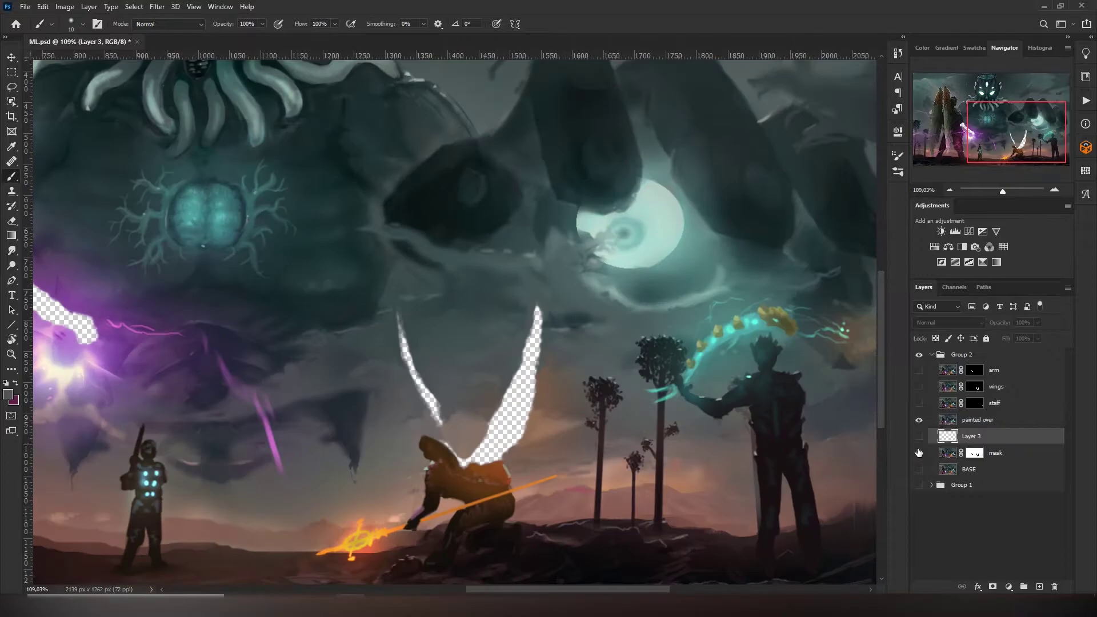
{"action": "left_click", "coordinate": [919, 387]}
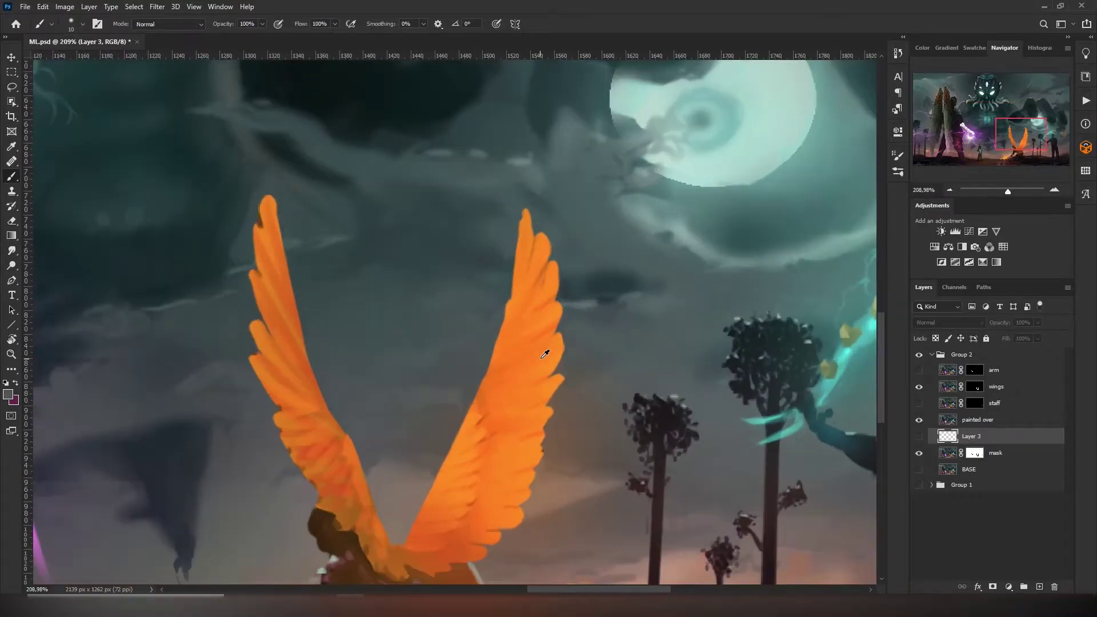
{"action": "scroll", "coordinate": [516, 362], "scroll_direction": "up", "scroll_amount": 3}
{"action": "scroll", "coordinate": [497, 346], "scroll_direction": "up", "scroll_amount": 2}
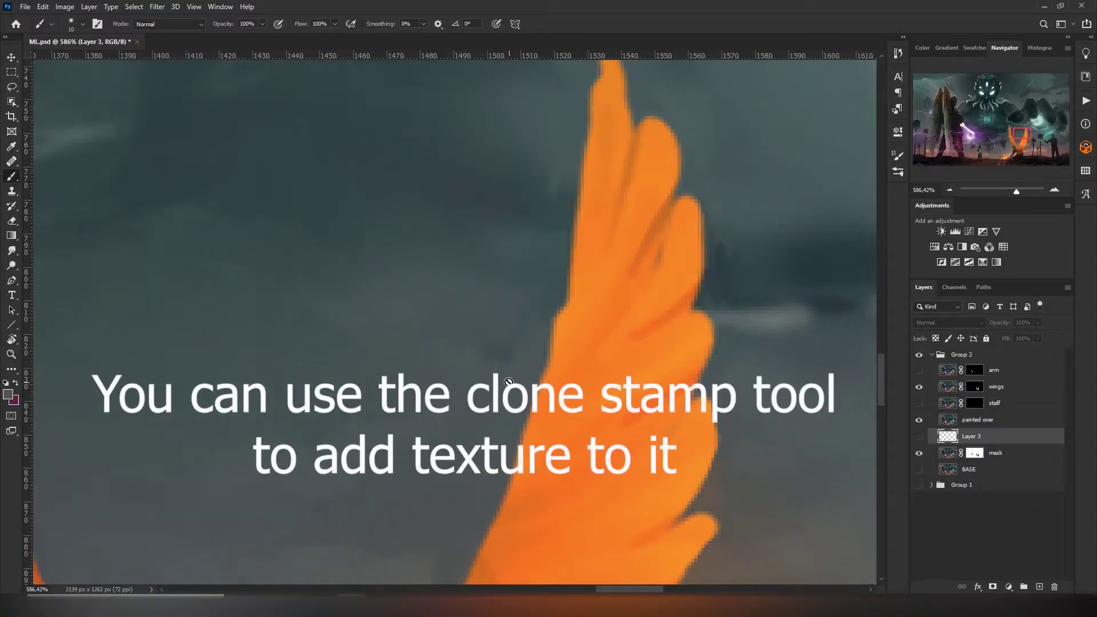
{"action": "scroll", "coordinate": [509, 382], "scroll_direction": "down", "scroll_amount": 2}
{"action": "scroll", "coordinate": [532, 360], "scroll_direction": "down", "scroll_amount": 2}
{"action": "scroll", "coordinate": [586, 318], "scroll_direction": "up", "scroll_amount": 1}
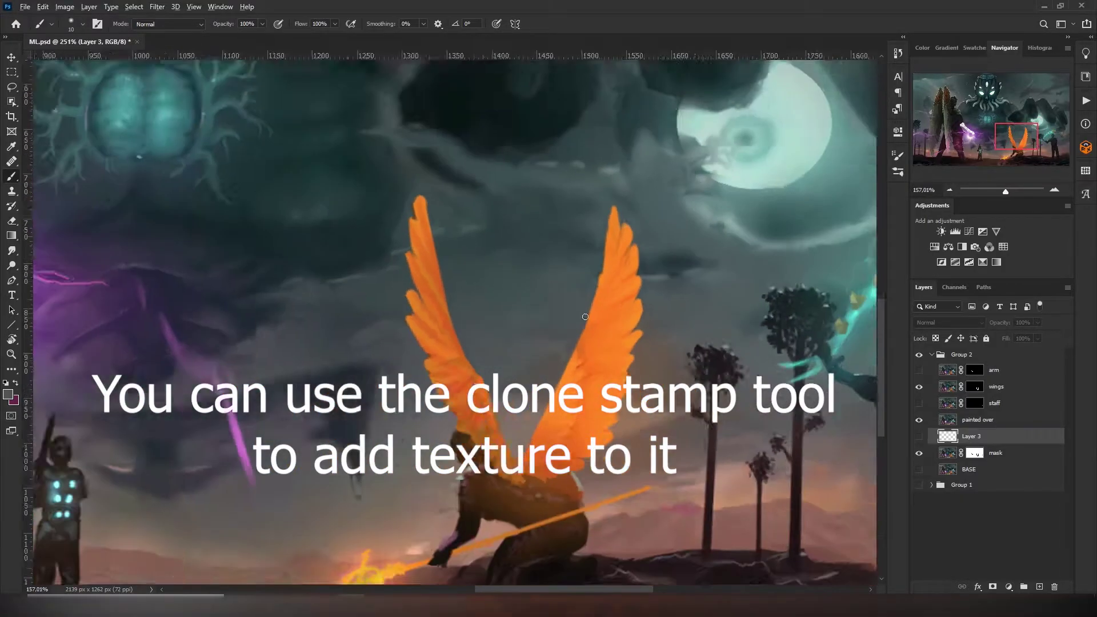
{"action": "scroll", "coordinate": [585, 317], "scroll_direction": "down", "scroll_amount": 2}
{"action": "scroll", "coordinate": [592, 343], "scroll_direction": "down", "scroll_amount": 2}
{"action": "scroll", "coordinate": [597, 365], "scroll_direction": "up", "scroll_amount": 1}
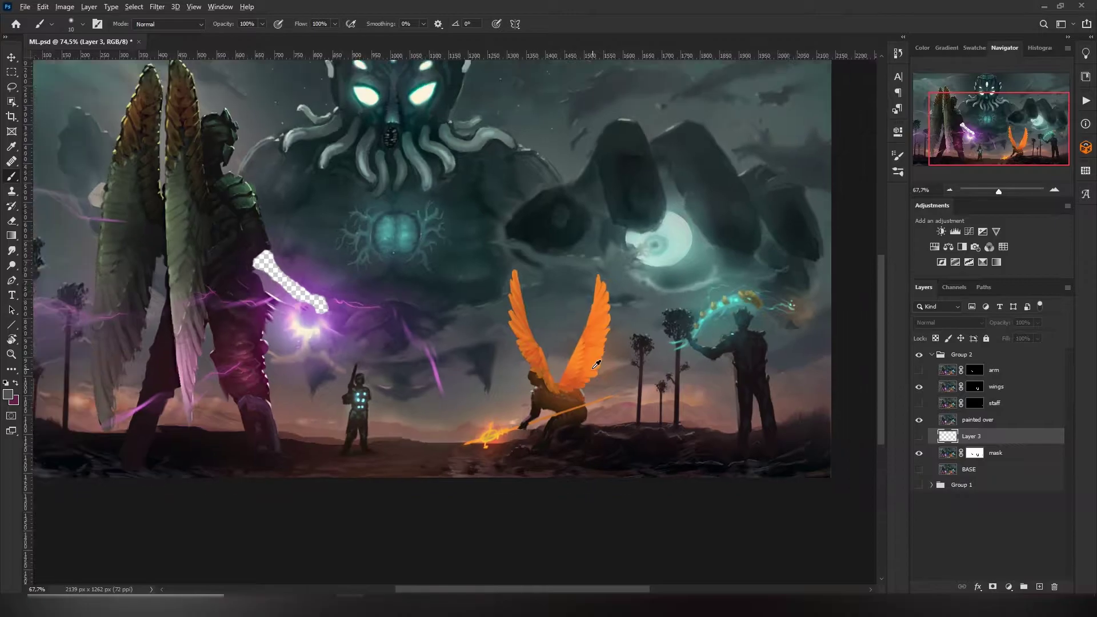
{"action": "scroll", "coordinate": [597, 364], "scroll_direction": "down", "scroll_amount": 2}
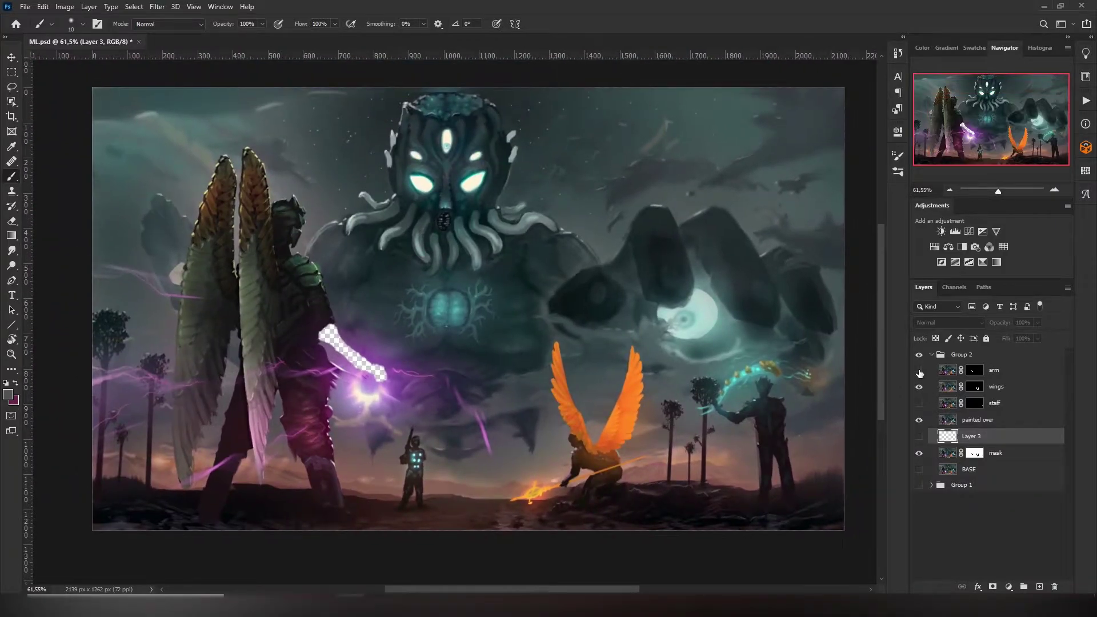
{"action": "left_click", "coordinate": [919, 403]}
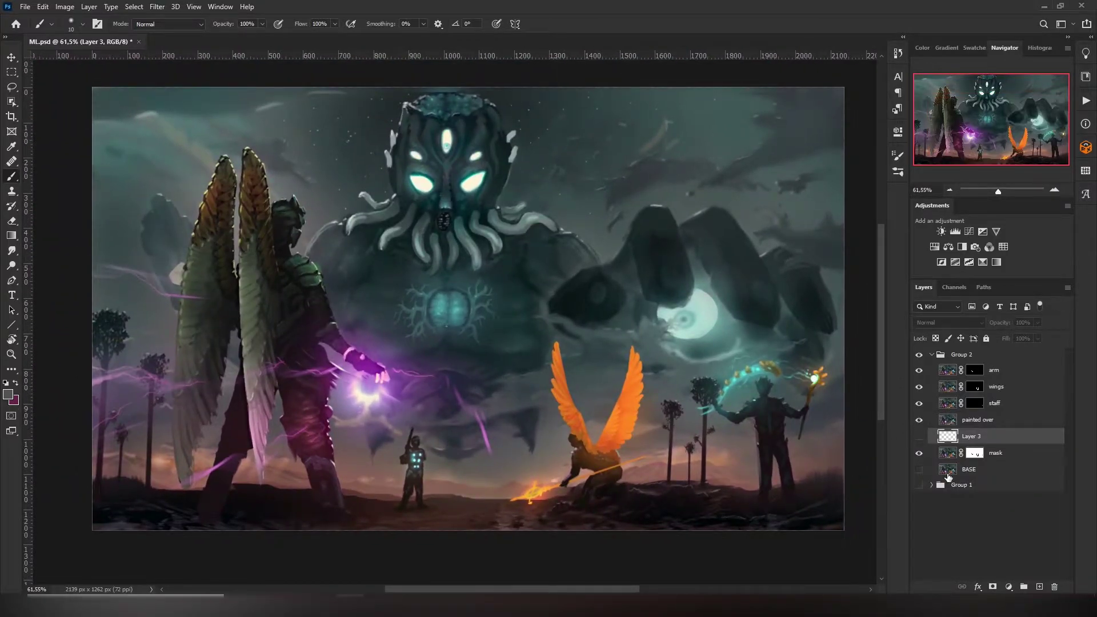
{"action": "left_click", "coordinate": [977, 420]}
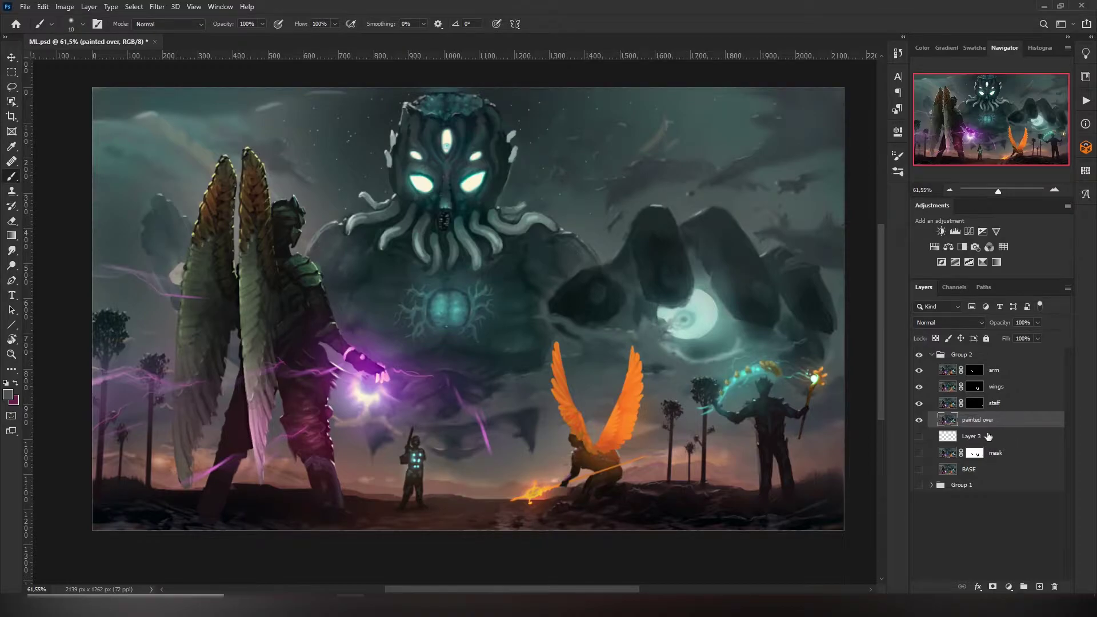
Step: Dismiss the painted over layer options and hide layers until only the staff shows
{"action": "right_click", "coordinate": [1012, 420]}
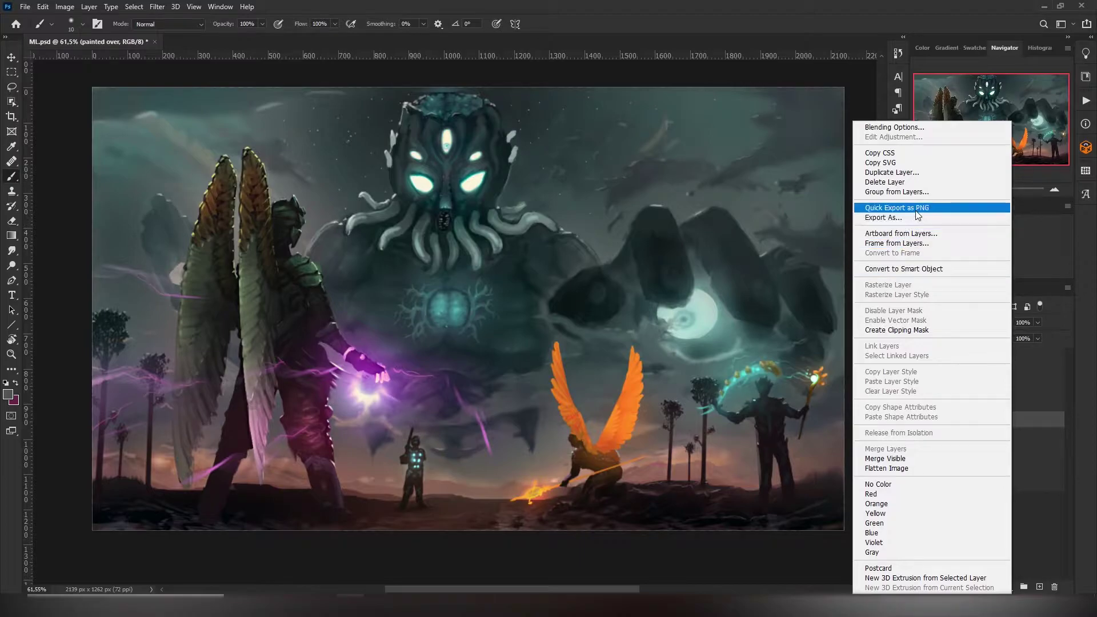
{"action": "left_click", "coordinate": [1040, 426]}
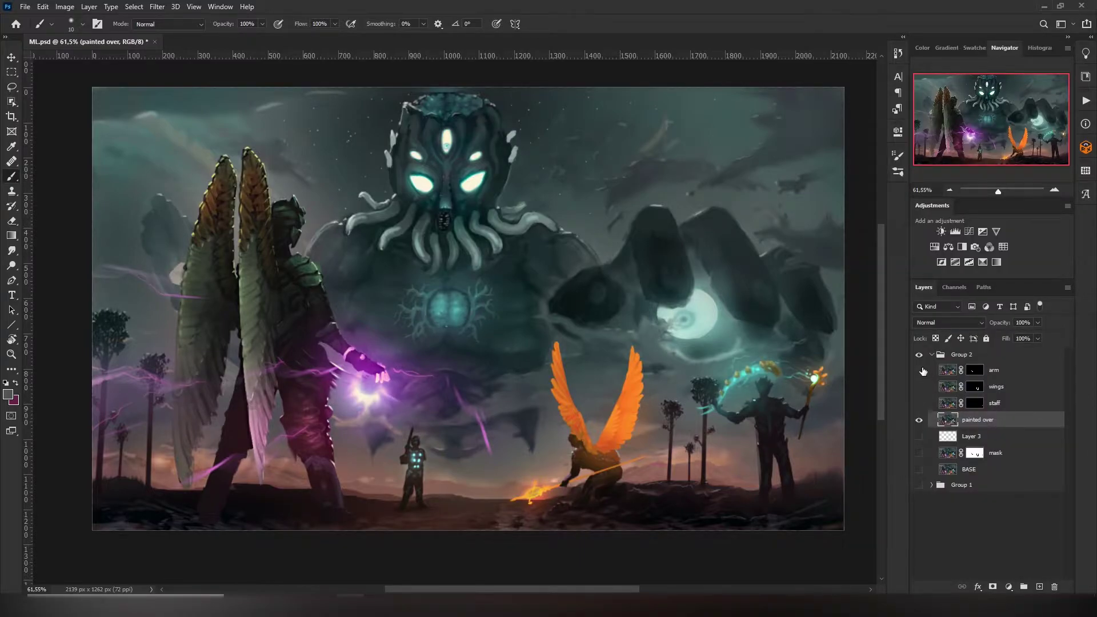
{"action": "left_click_drag", "start_coordinate": [919, 369], "coordinate": [920, 404]}
{"action": "left_click", "coordinate": [919, 419]}
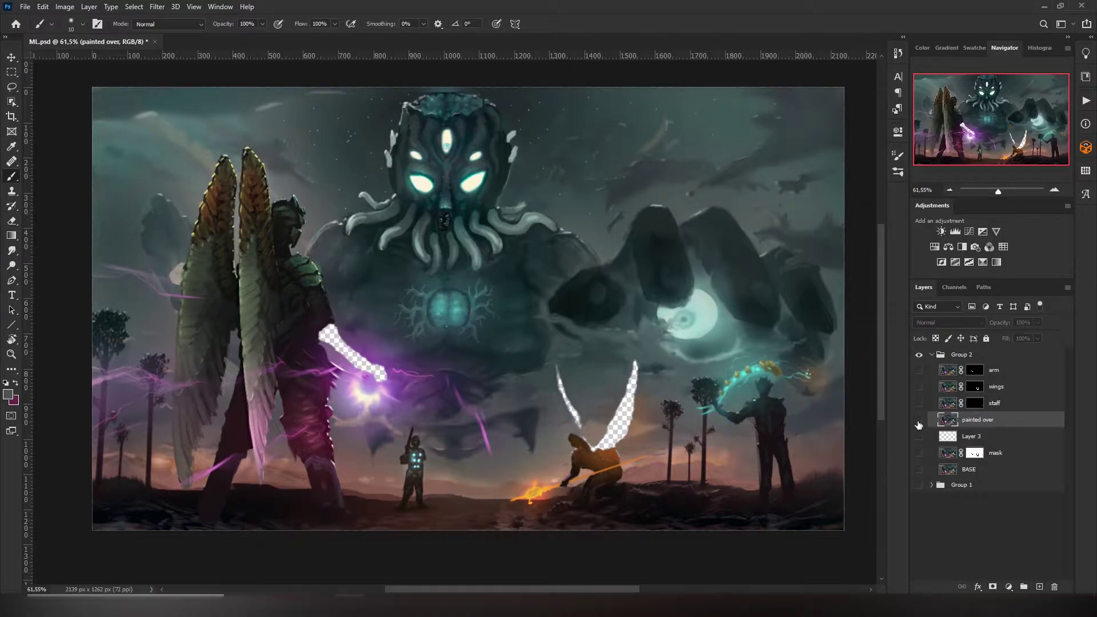
{"action": "left_click", "coordinate": [1010, 406]}
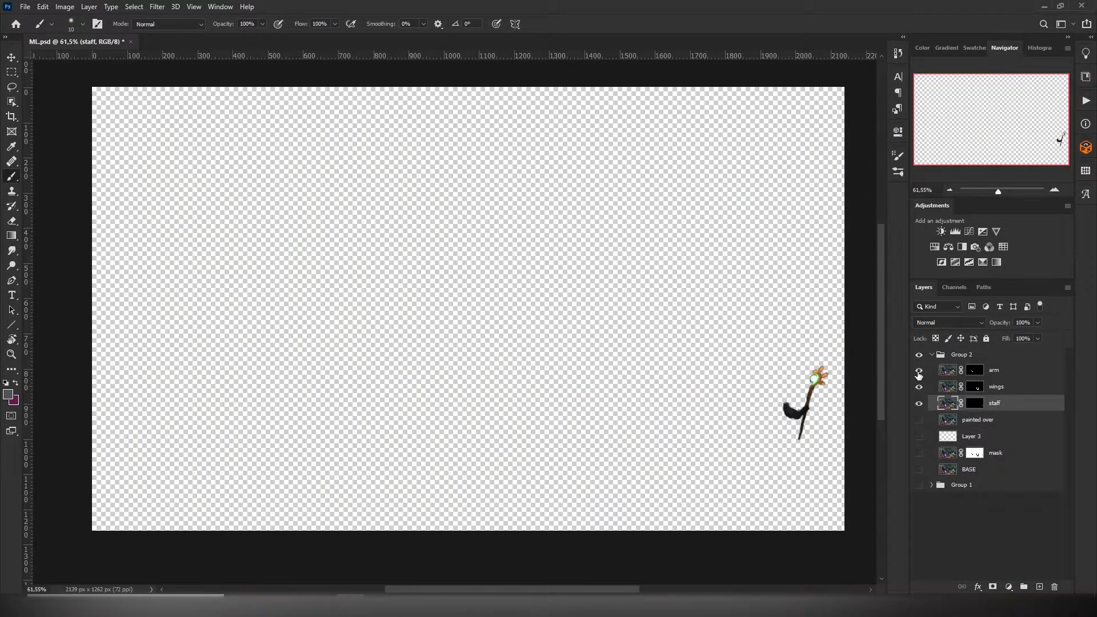
Step: Toggle visibility so only the wings layer shows and make it the working layer
{"action": "left_click_drag", "start_coordinate": [919, 369], "coordinate": [920, 387]}
{"action": "left_click", "coordinate": [919, 403]}
{"action": "left_click", "coordinate": [920, 369]}
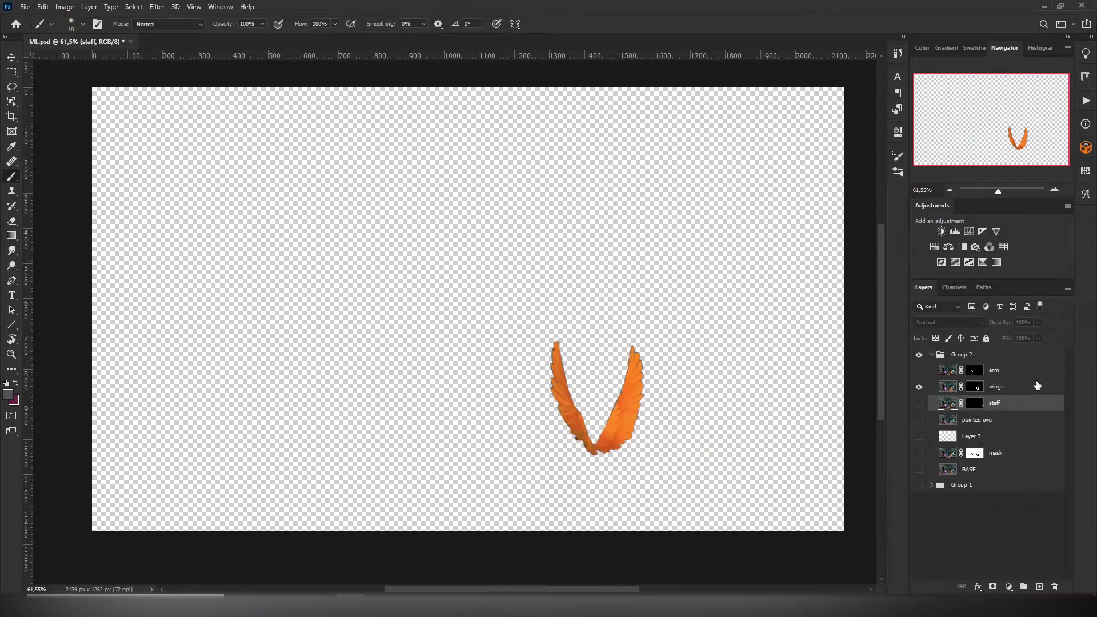
{"action": "left_click", "coordinate": [1016, 387]}
{"action": "right_click", "coordinate": [1015, 387]}
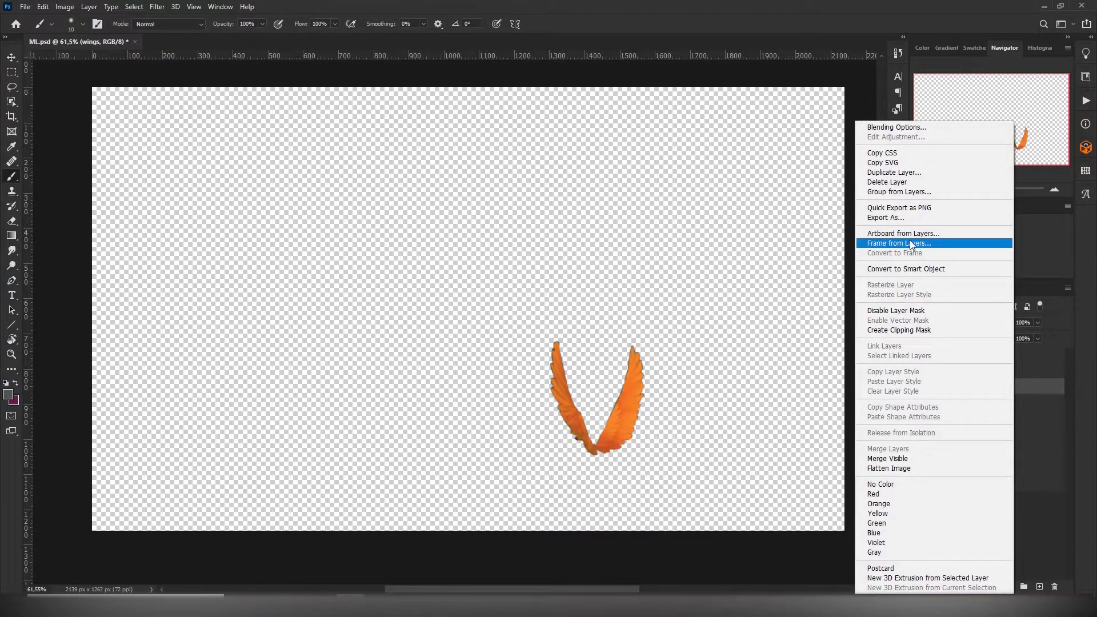
{"action": "left_click", "coordinate": [1034, 395]}
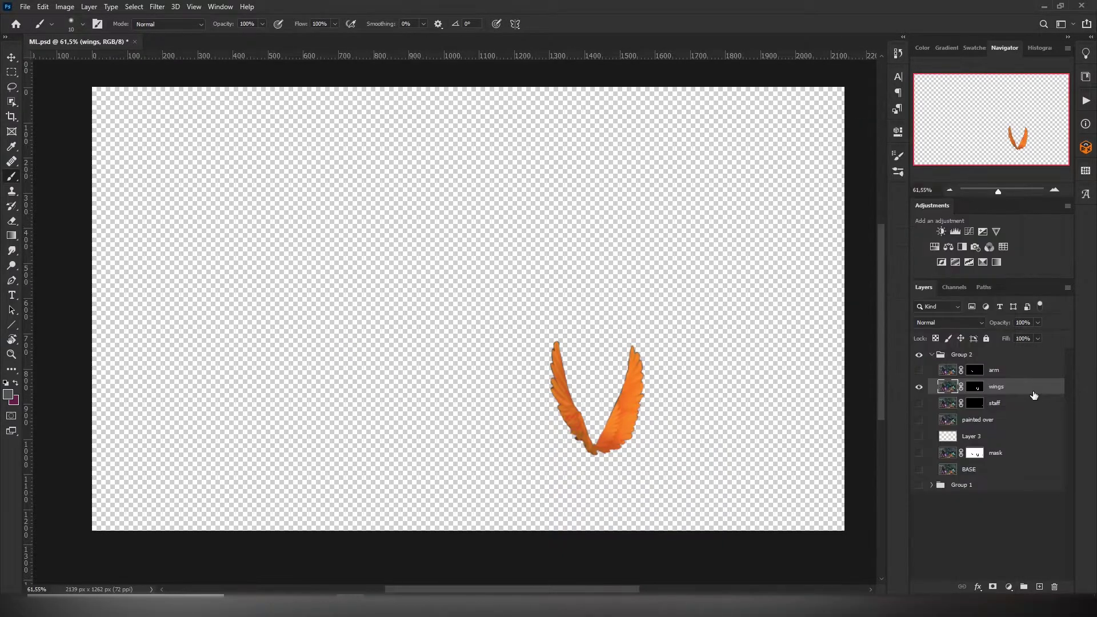
{"action": "scroll", "coordinate": [655, 385], "scroll_direction": "up", "scroll_amount": 2}
{"action": "scroll", "coordinate": [657, 404], "scroll_direction": "down", "scroll_amount": 2}
{"action": "scroll", "coordinate": [676, 412], "scroll_direction": "up", "scroll_amount": 4}
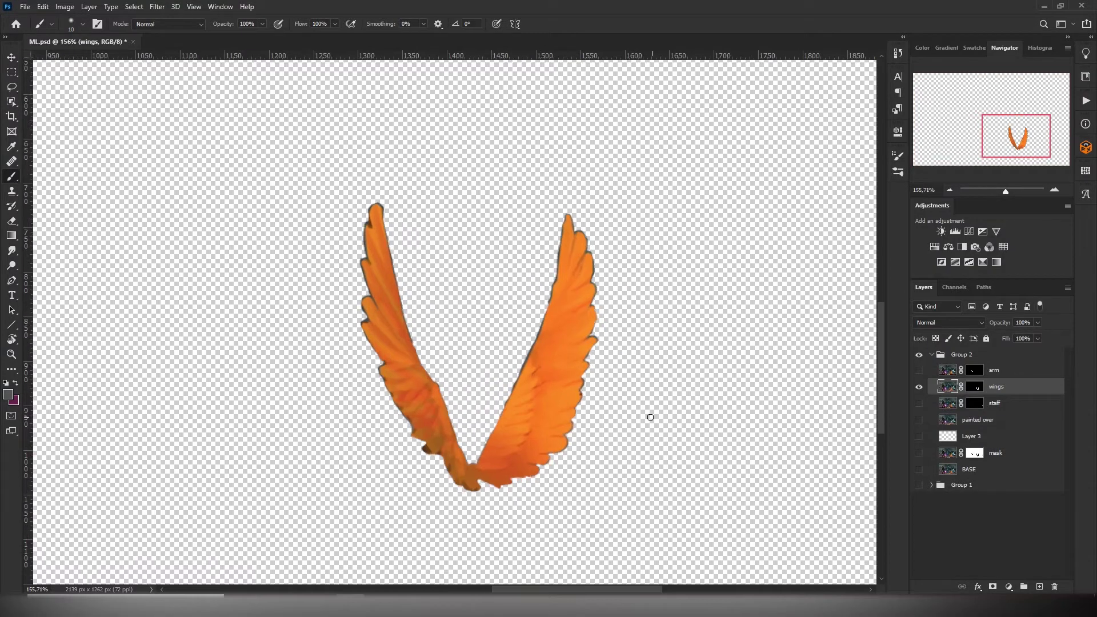
Step: Marquee a rectangle around the wings, then clear the selection
{"action": "key", "text": "m"}
{"action": "left_click_drag", "start_coordinate": [349, 200], "coordinate": [598, 498]}
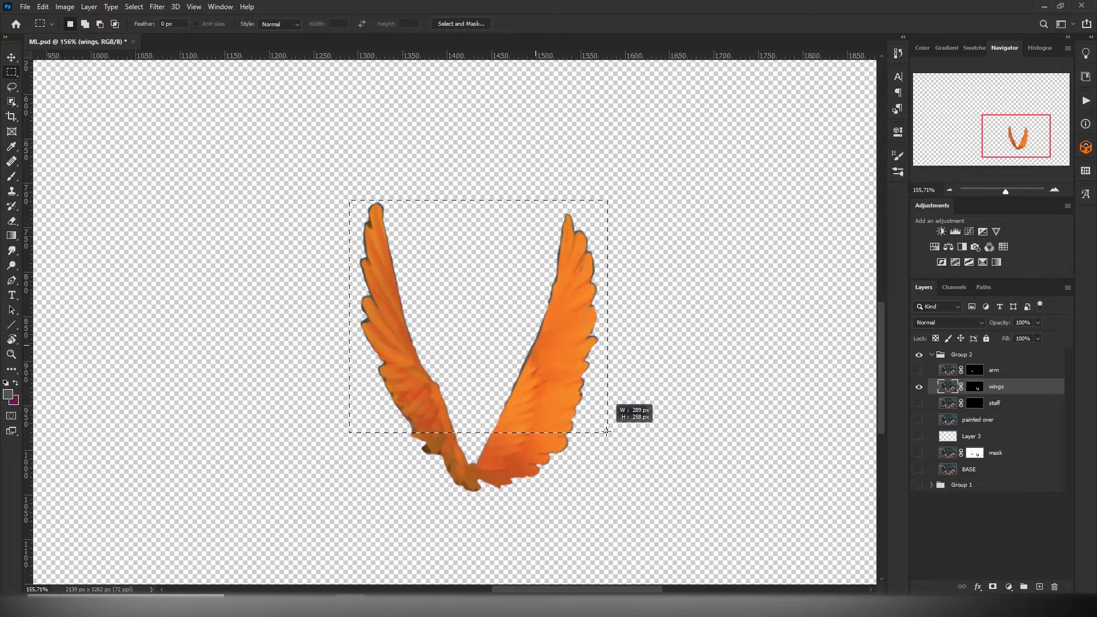
{"action": "scroll", "coordinate": [598, 497], "scroll_direction": "down", "scroll_amount": 4}
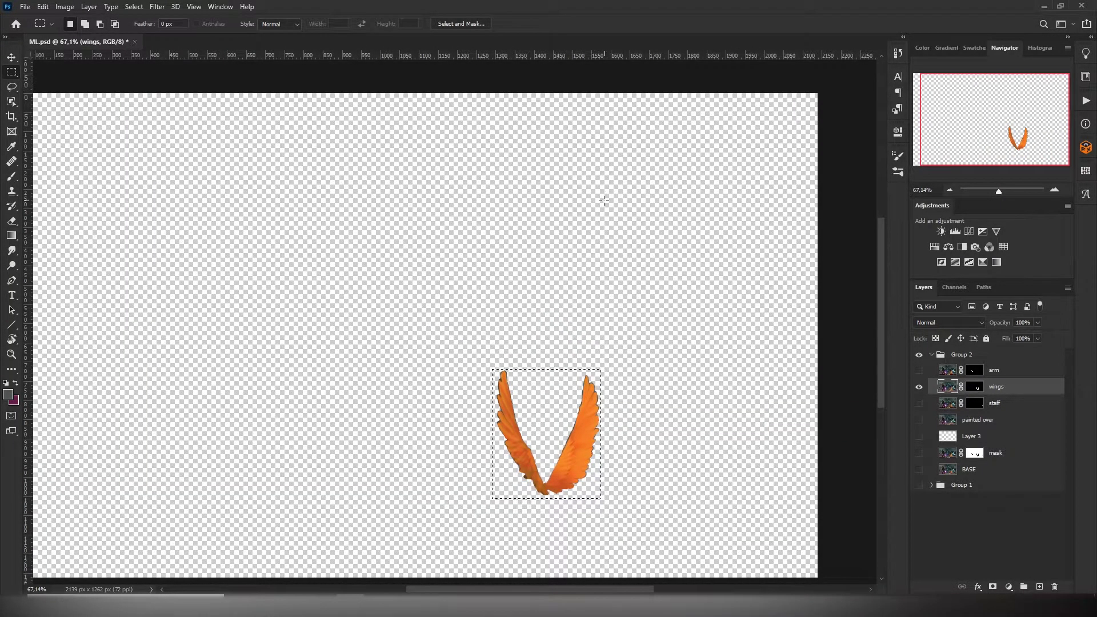
{"action": "left_click", "coordinate": [695, 331]}
{"action": "scroll", "coordinate": [697, 335], "scroll_direction": "down", "scroll_amount": 3}
{"action": "scroll", "coordinate": [641, 343], "scroll_direction": "up", "scroll_amount": 1}
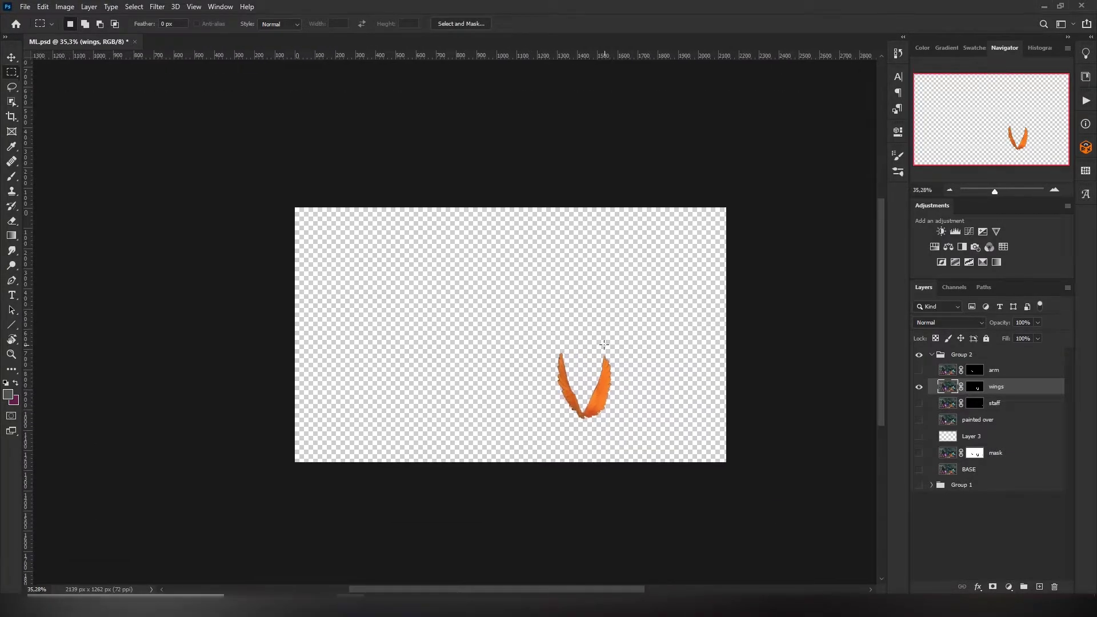
{"action": "scroll", "coordinate": [600, 351], "scroll_direction": "up", "scroll_amount": 2}
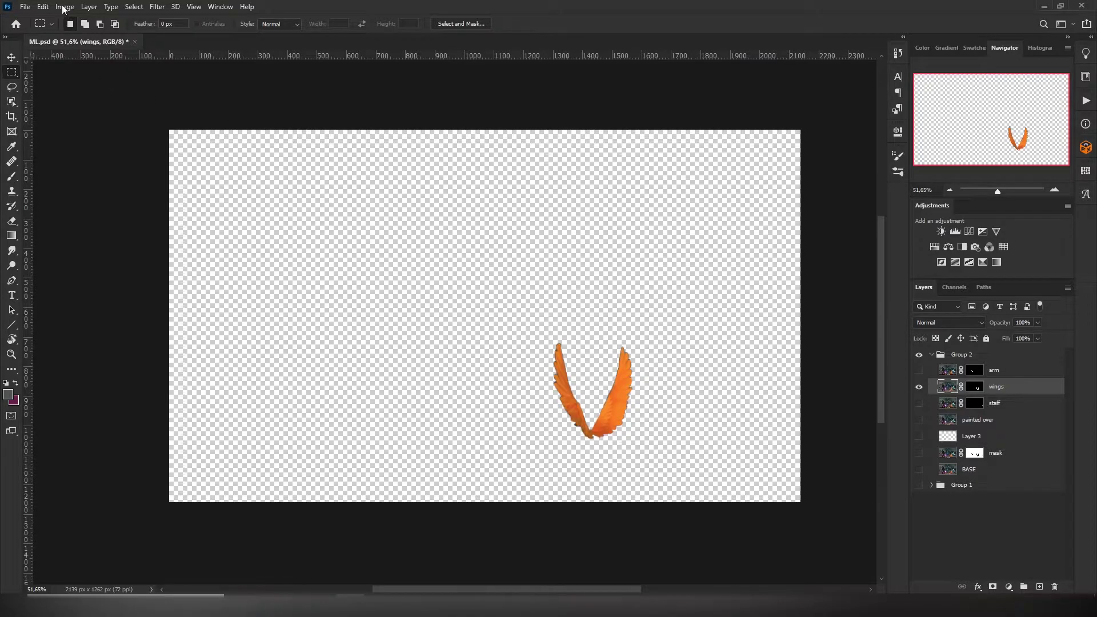
Step: Dismiss the File export options and reveal the arm, wings, staff and painted over layers
{"action": "left_click", "coordinate": [28, 8]}
{"action": "mouse_move", "coordinate": [38, 173]}
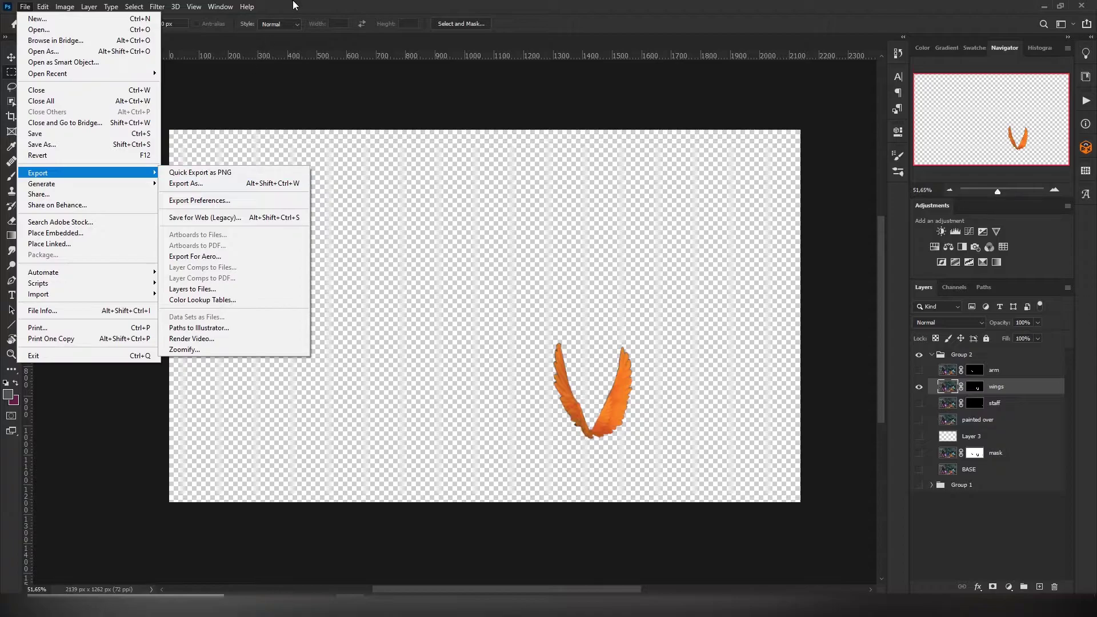
{"action": "left_click", "coordinate": [293, 8]}
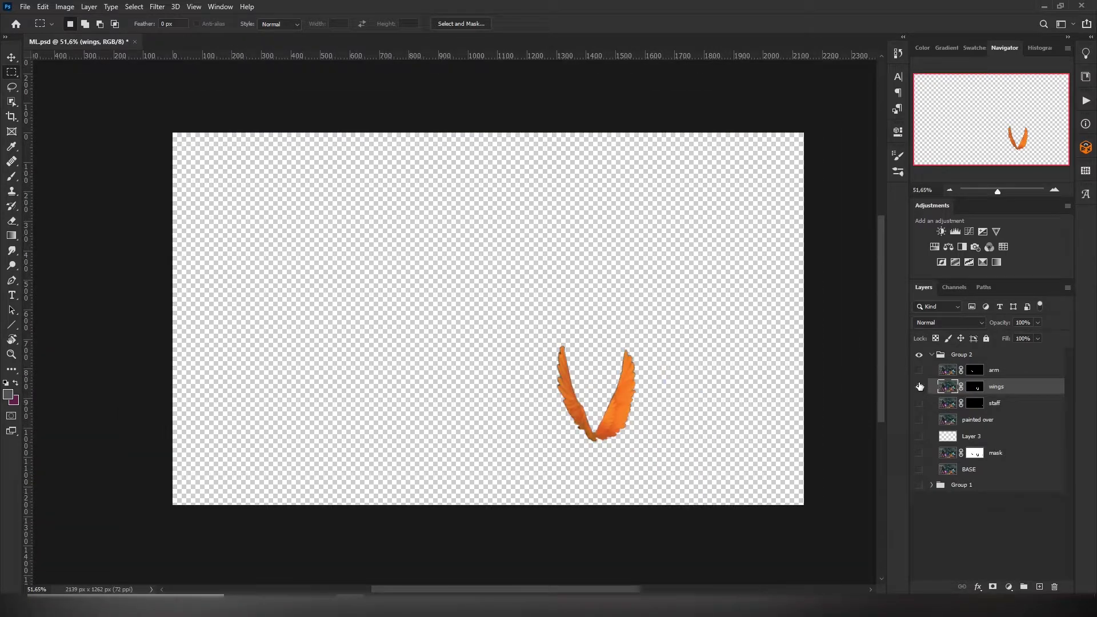
{"action": "left_click_drag", "start_coordinate": [919, 369], "coordinate": [920, 419]}
{"action": "scroll", "coordinate": [547, 339], "scroll_direction": "up", "scroll_amount": 2}
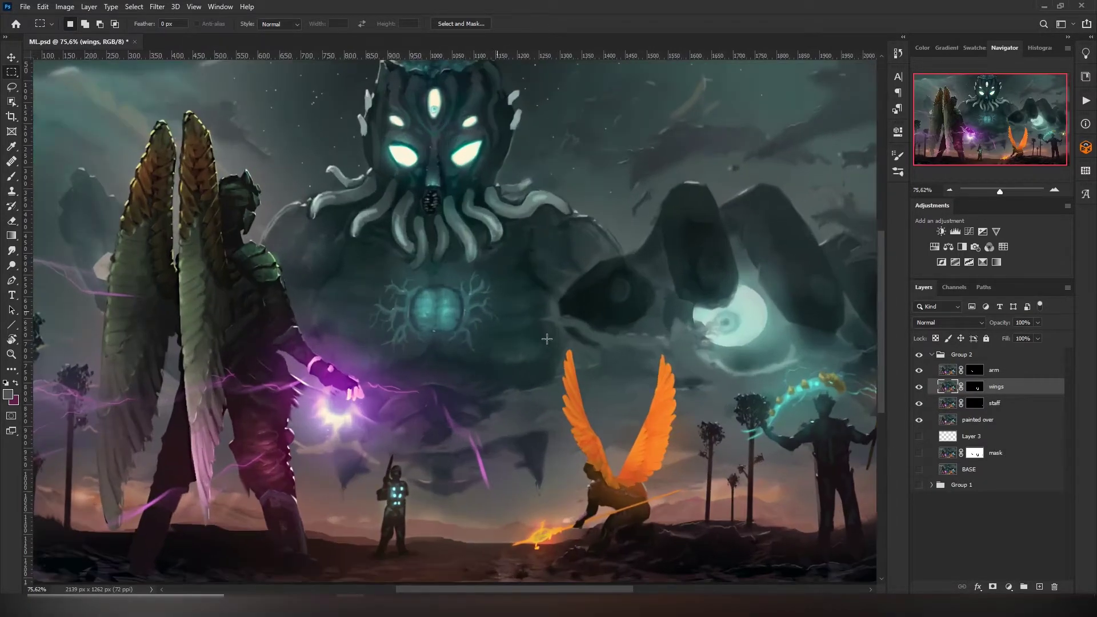
{"action": "scroll", "coordinate": [547, 339], "scroll_direction": "down", "scroll_amount": 2}
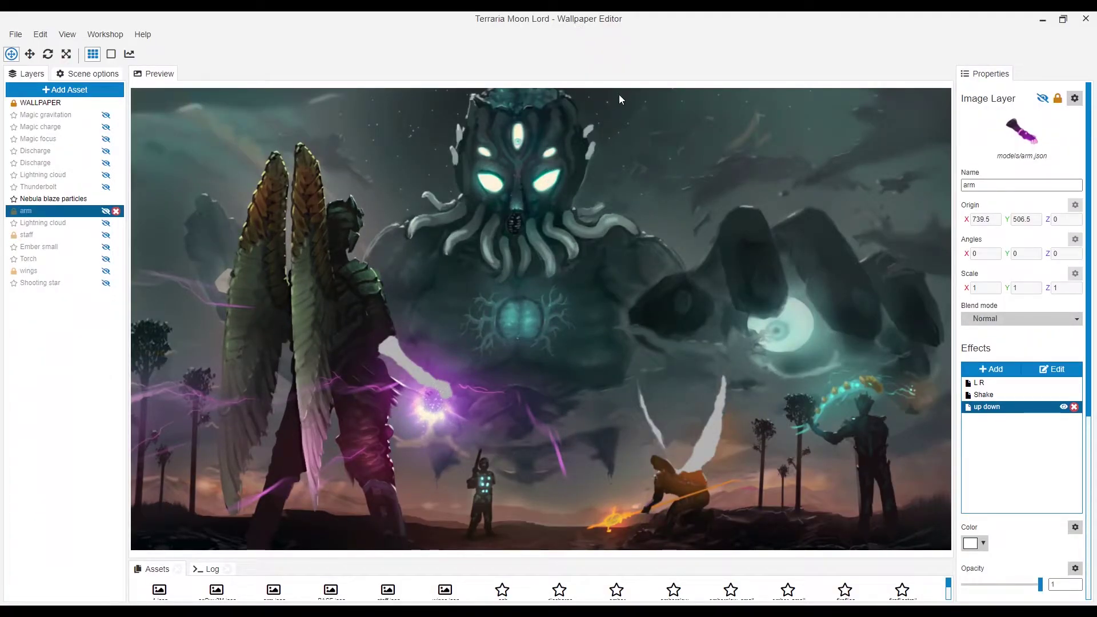
Step: Show the WALLPAPER layer's properties with its vortex pulse and eyes effects
{"action": "left_click", "coordinate": [53, 104]}
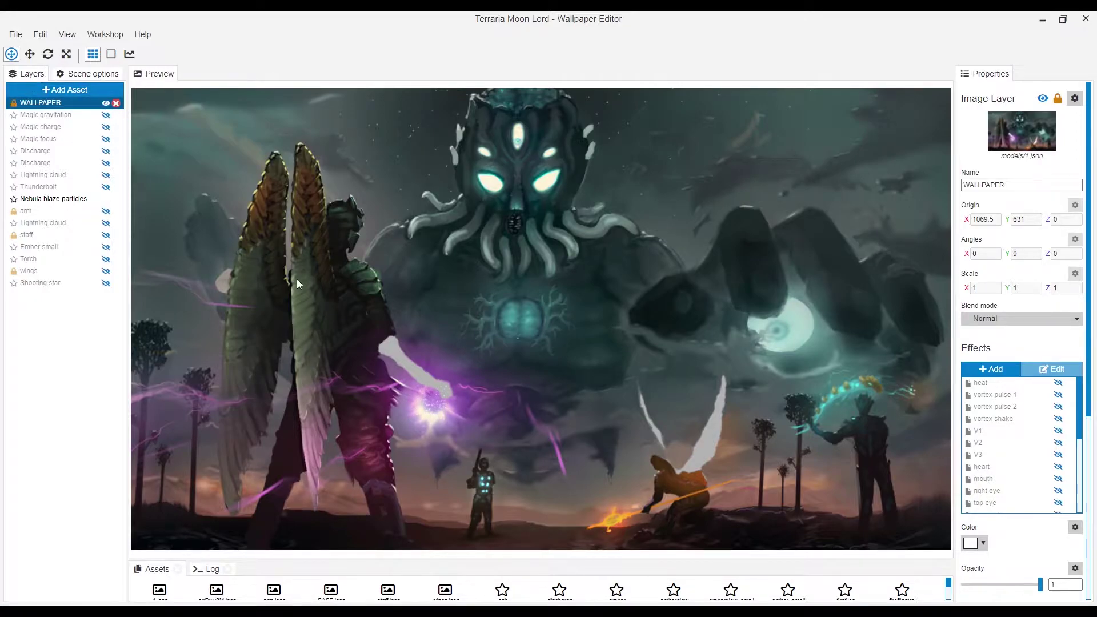
{"action": "scroll", "coordinate": [298, 283], "scroll_direction": "down", "scroll_amount": 3}
Step: Reset the preview camera, import wings.png as a new layer and select it in the scene
{"action": "left_click", "coordinate": [67, 34]}
{"action": "left_click", "coordinate": [102, 69]}
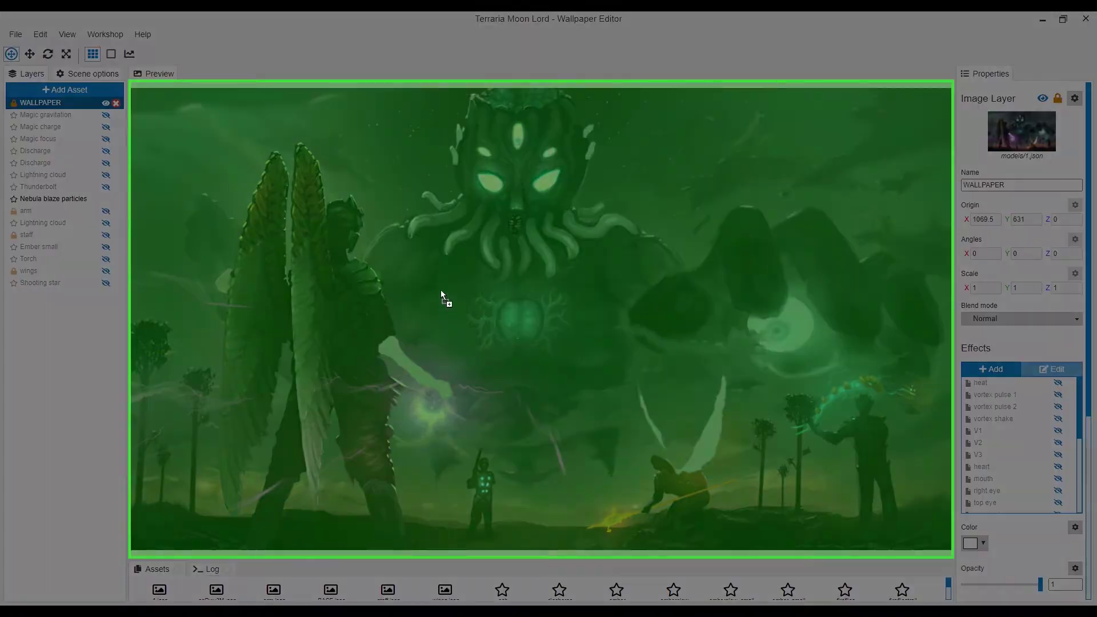
{"action": "left_click_drag", "start_coordinate": [1079, 446], "coordinate": [440, 289]}
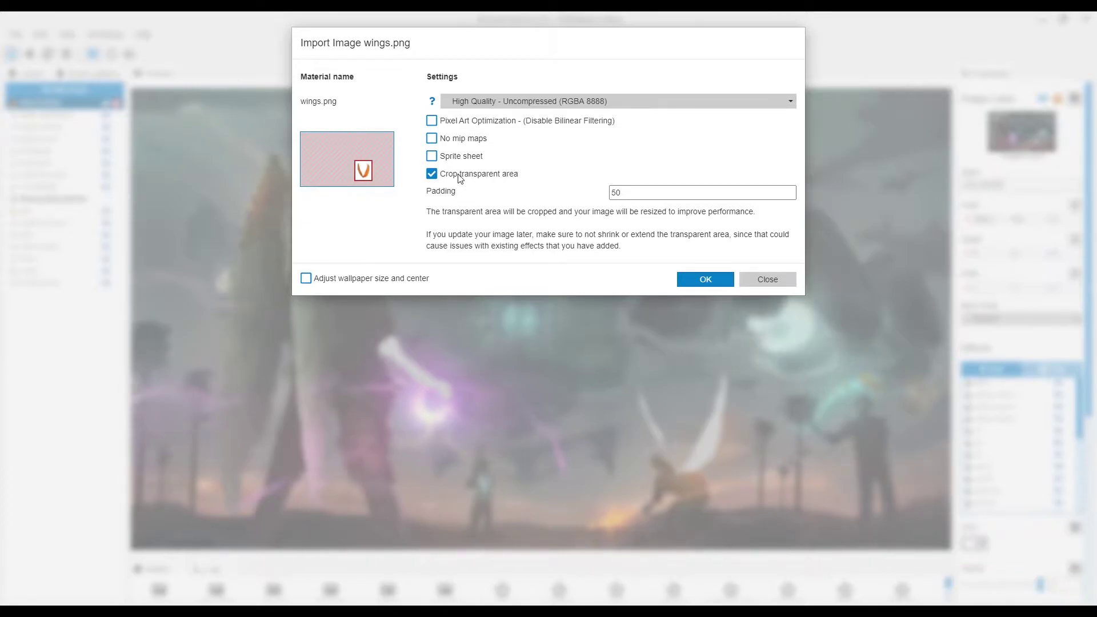
{"action": "left_click", "coordinate": [709, 284]}
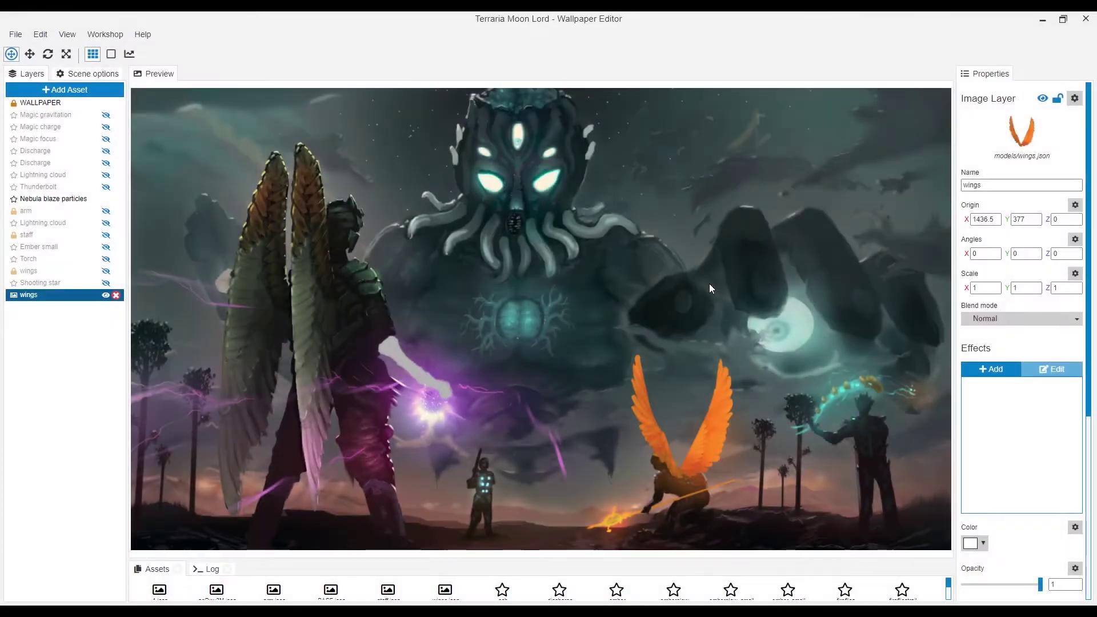
{"action": "left_click", "coordinate": [722, 445]}
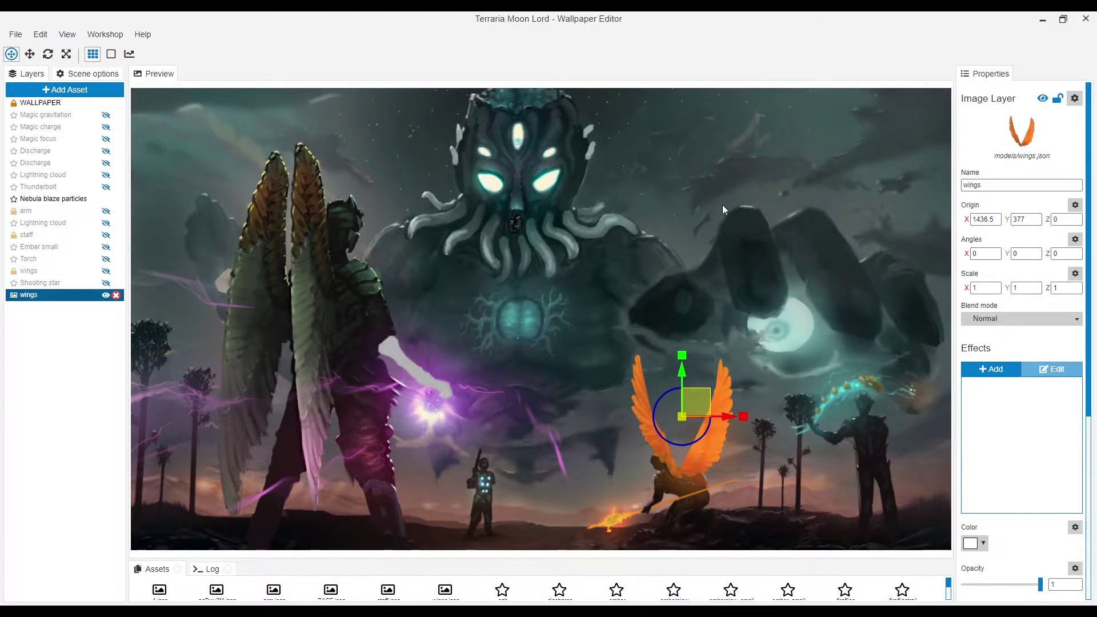
Step: Drag the imported wings around the creature and back onto the kneeling figure
{"action": "left_click_drag", "start_coordinate": [698, 396], "coordinate": [549, 270]}
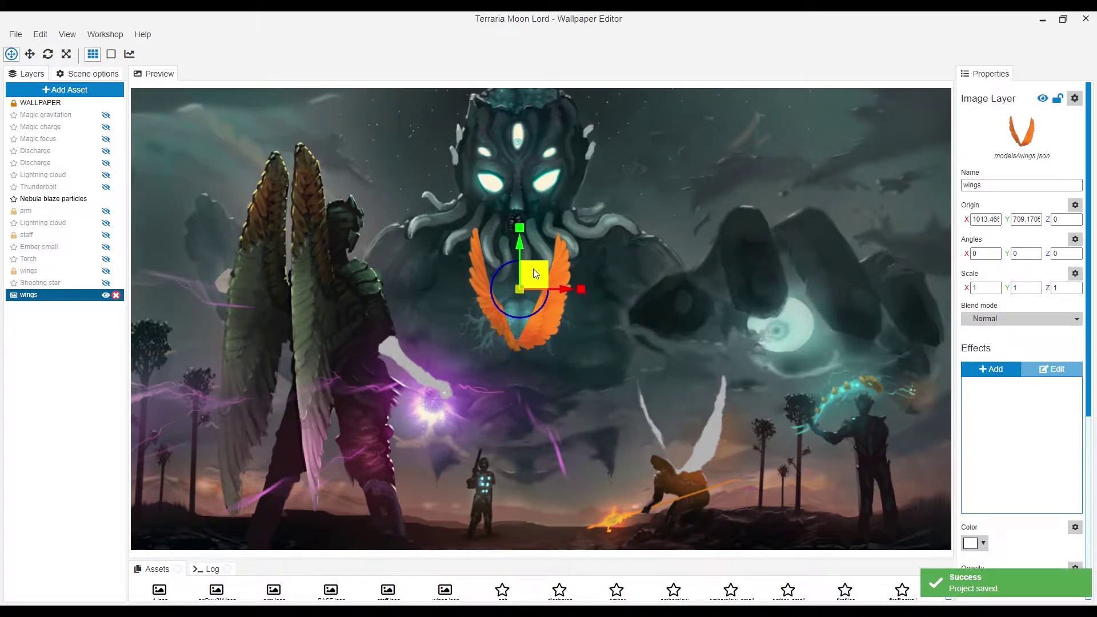
{"action": "left_click_drag", "start_coordinate": [549, 270], "coordinate": [531, 276]}
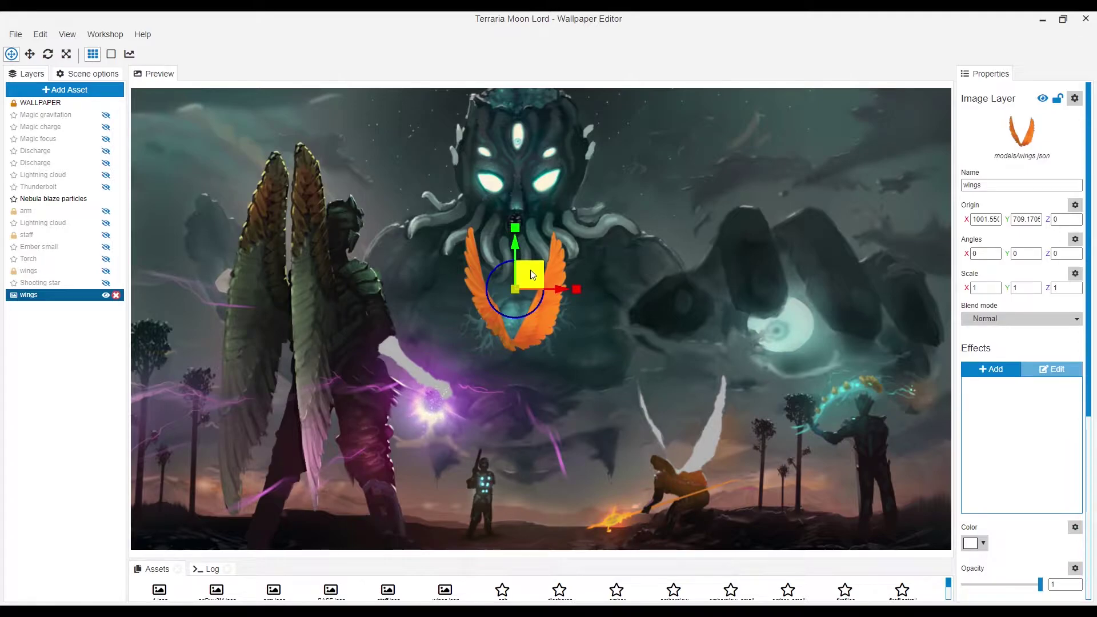
{"action": "left_click_drag", "start_coordinate": [531, 275], "coordinate": [694, 401]}
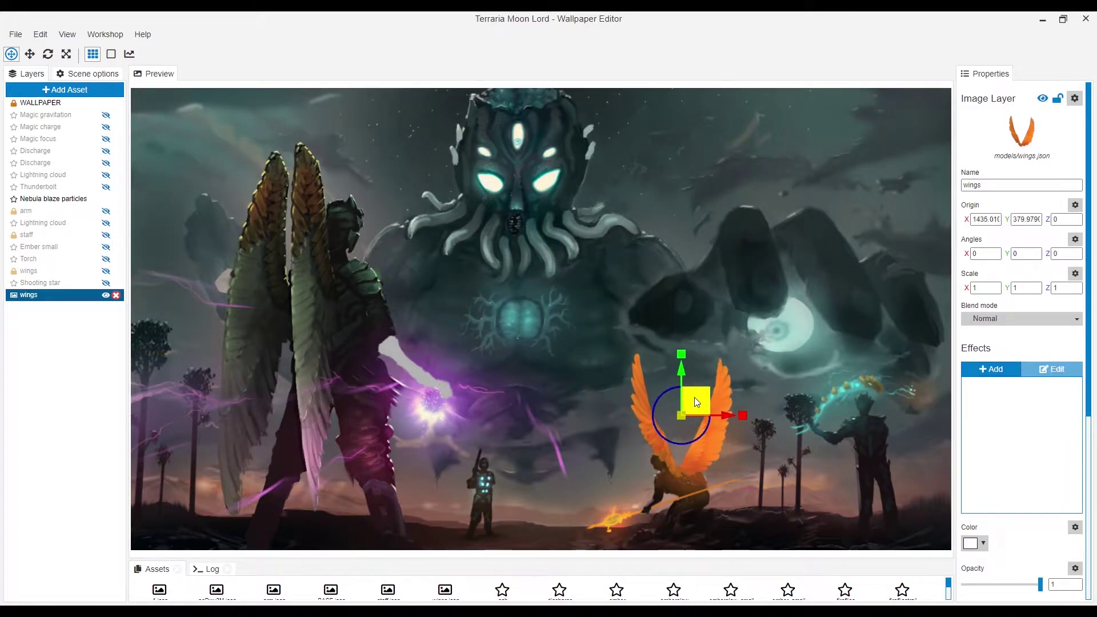
{"action": "left_click_drag", "start_coordinate": [696, 398], "coordinate": [693, 395]}
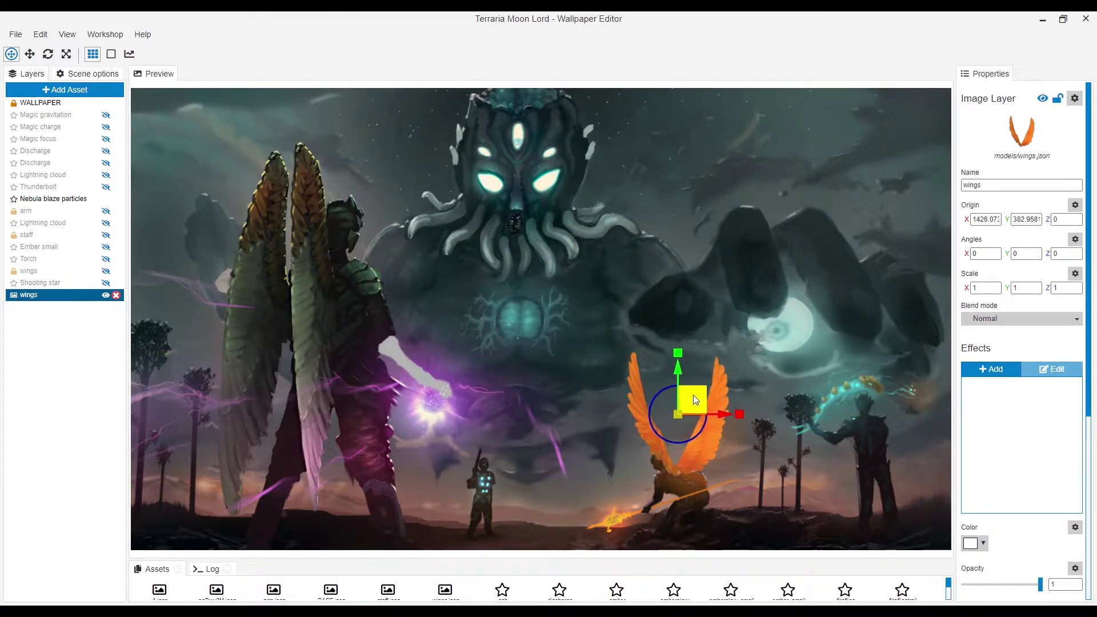
Step: Delete the imported wings layer and unhide the arm and staff layers
{"action": "left_click", "coordinate": [115, 295]}
{"action": "left_click", "coordinate": [106, 210]}
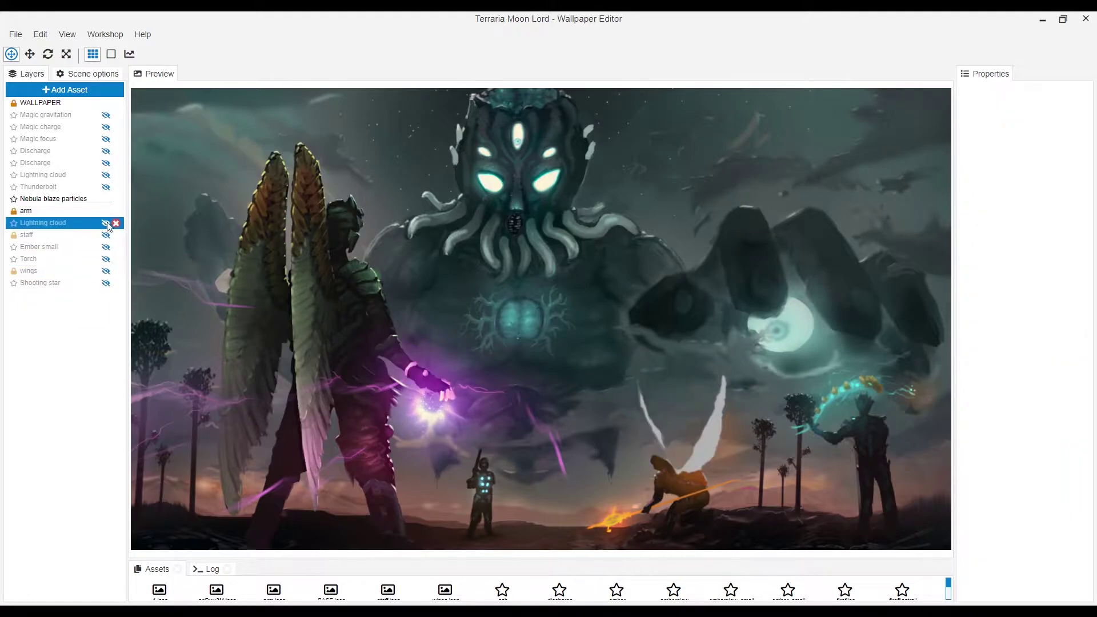
{"action": "left_click", "coordinate": [105, 236]}
Step: Make the wings, Magic gravitation, Magic charge and Magic focus layers visible again and save the project
{"action": "left_click", "coordinate": [106, 271]}
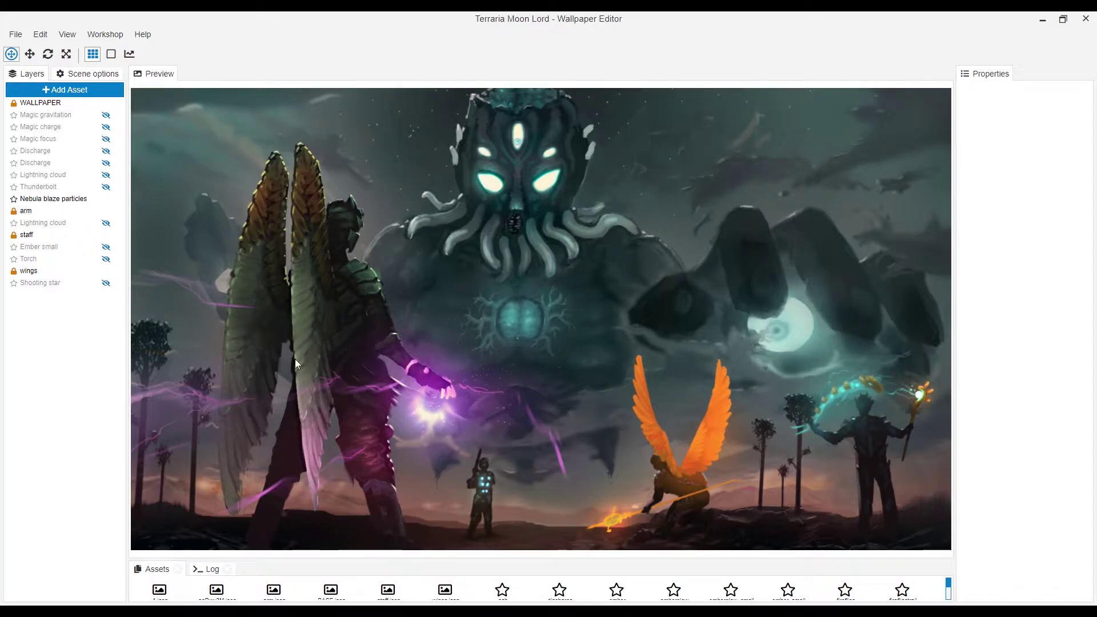
{"action": "mouse_move", "coordinate": [61, 115]}
{"action": "left_click", "coordinate": [106, 115]}
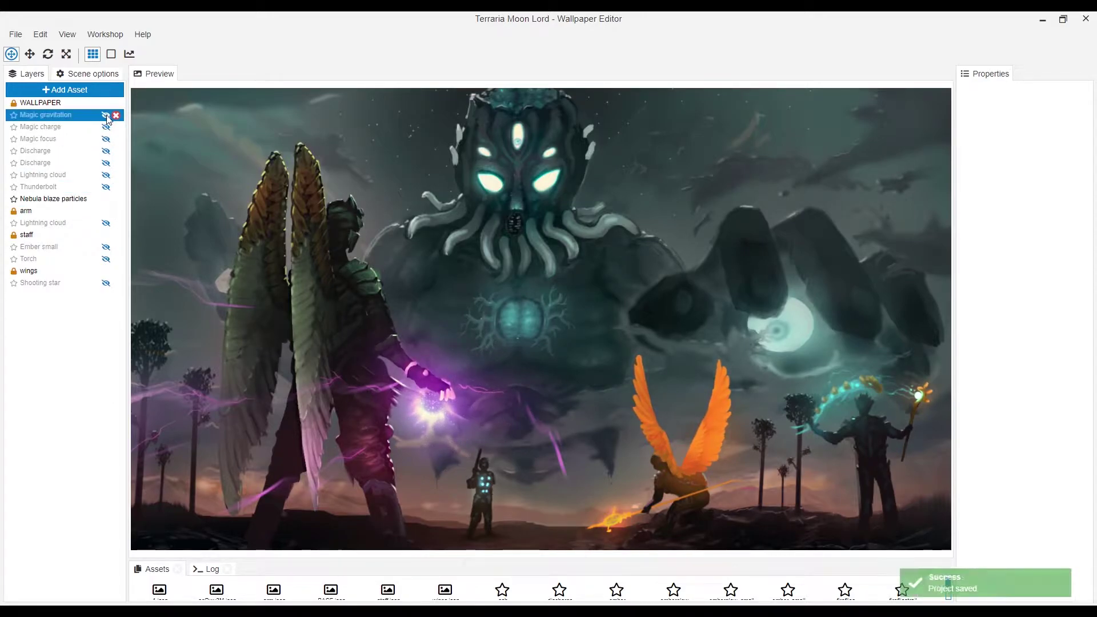
{"action": "left_click", "coordinate": [105, 127]}
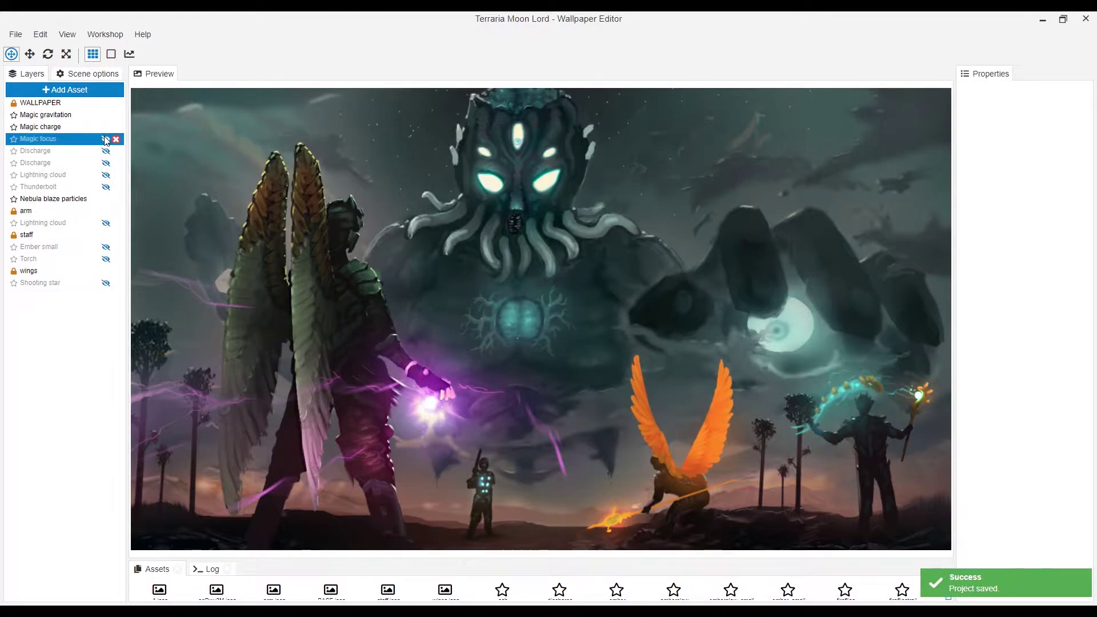
{"action": "left_click", "coordinate": [106, 139]}
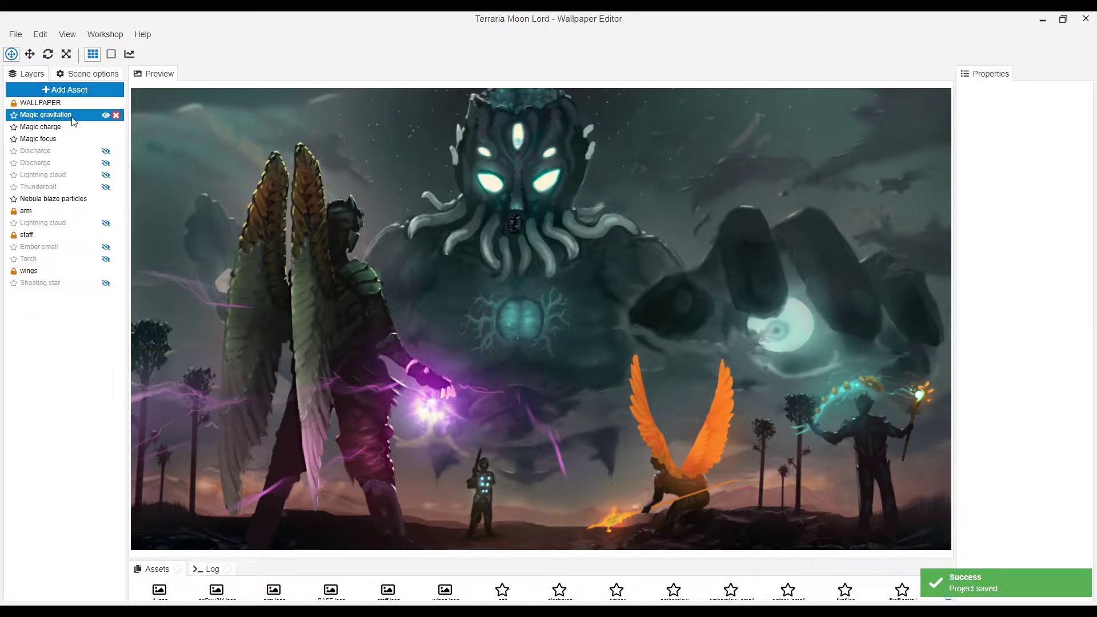
{"action": "mouse_move", "coordinate": [38, 139]}
{"action": "left_click", "coordinate": [64, 90]}
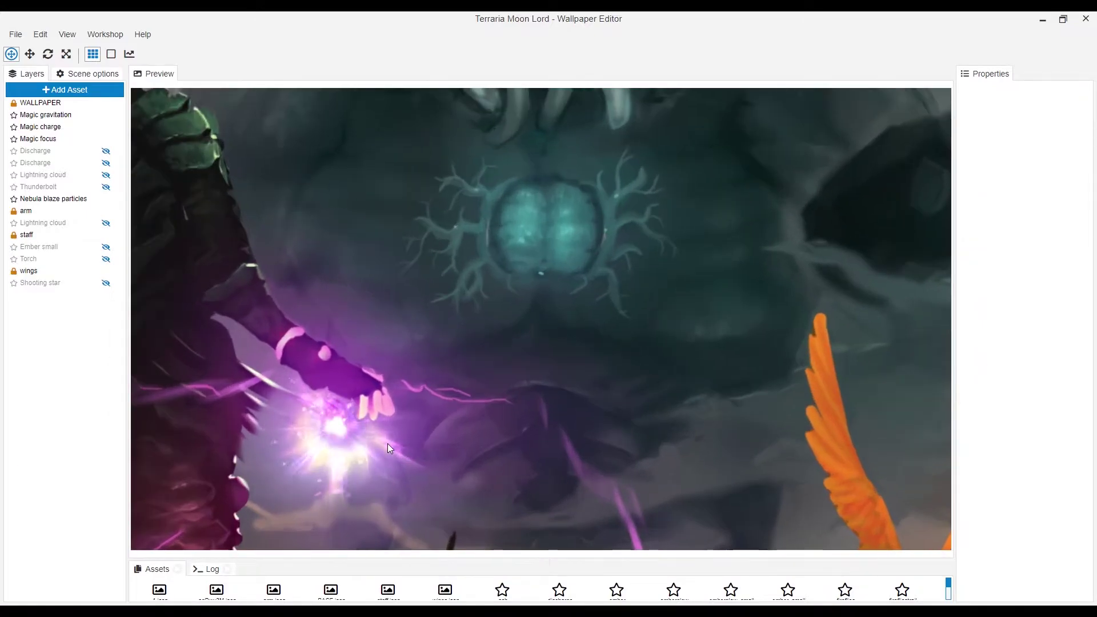
{"action": "key", "text": "ctrl+s"}
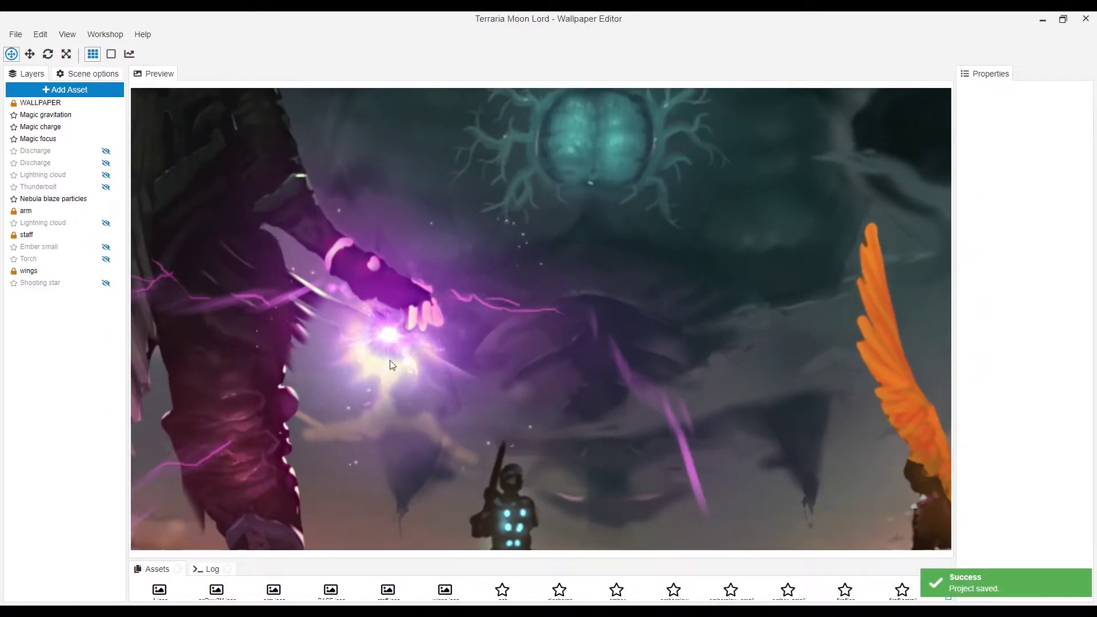
{"action": "scroll", "coordinate": [417, 420], "scroll_direction": "down", "scroll_amount": 3}
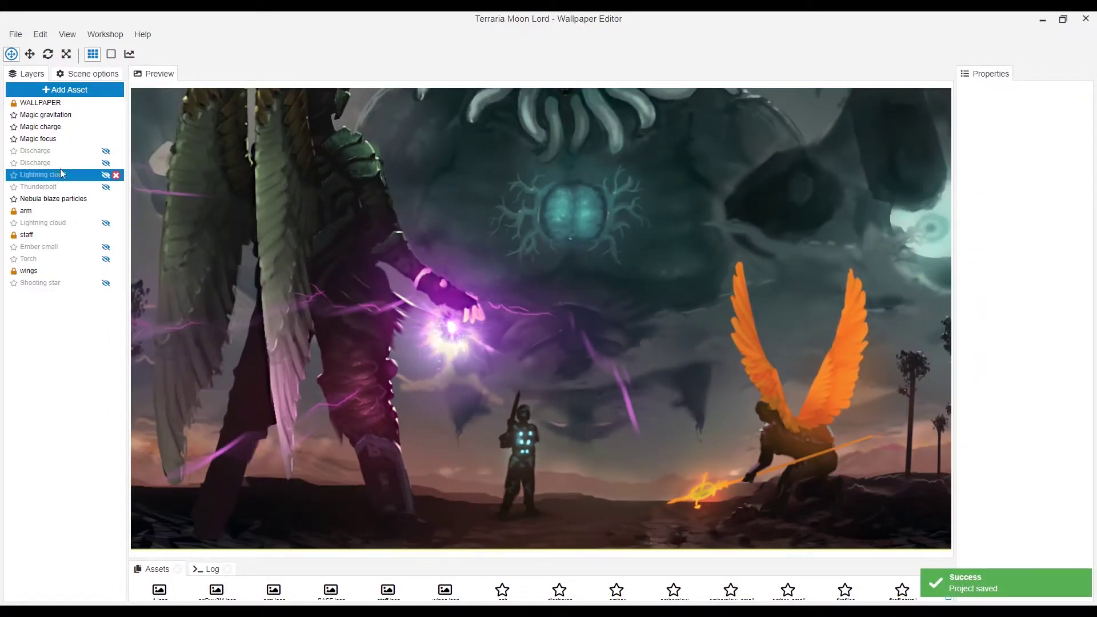
Step: Make the second Discharge, Lightning cloud and Thunderbolt layers visible again
{"action": "left_click", "coordinate": [106, 164]}
{"action": "left_click", "coordinate": [106, 175]}
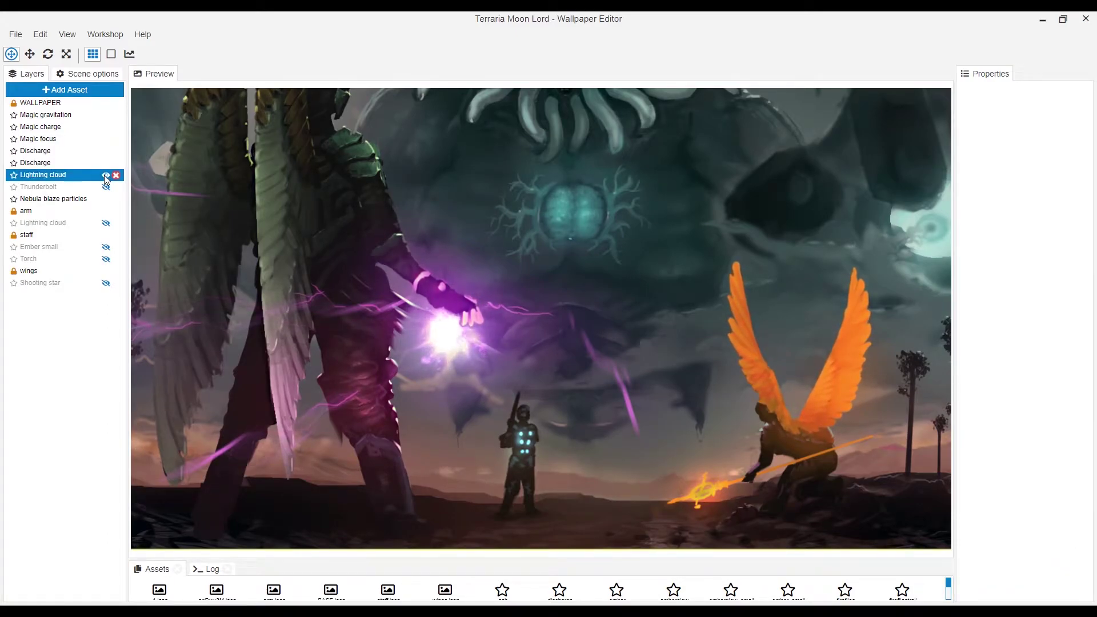
{"action": "left_click", "coordinate": [106, 188]}
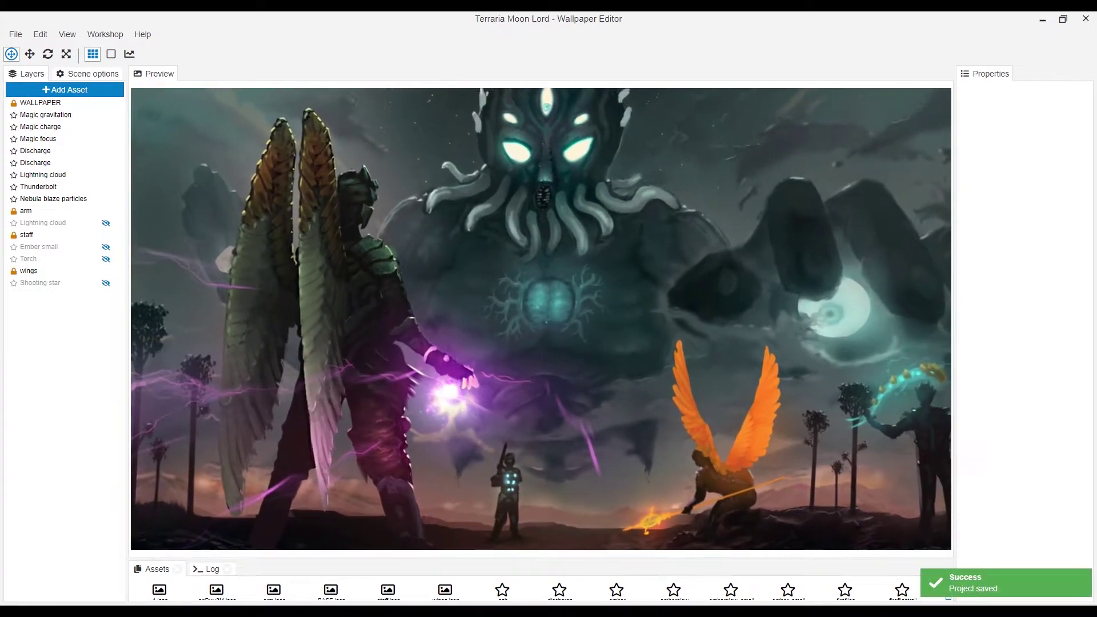
Step: Review the Nebula blaze and Thunderbolt layers, then show the second Lightning cloud layer
{"action": "left_click", "coordinate": [61, 200]}
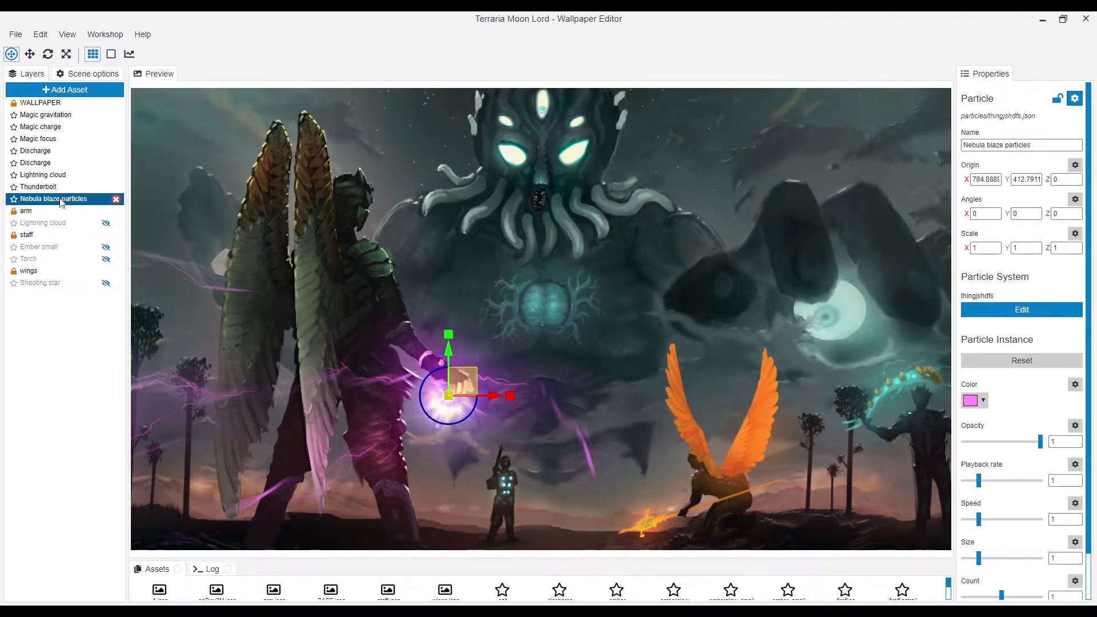
{"action": "left_click", "coordinate": [60, 190]}
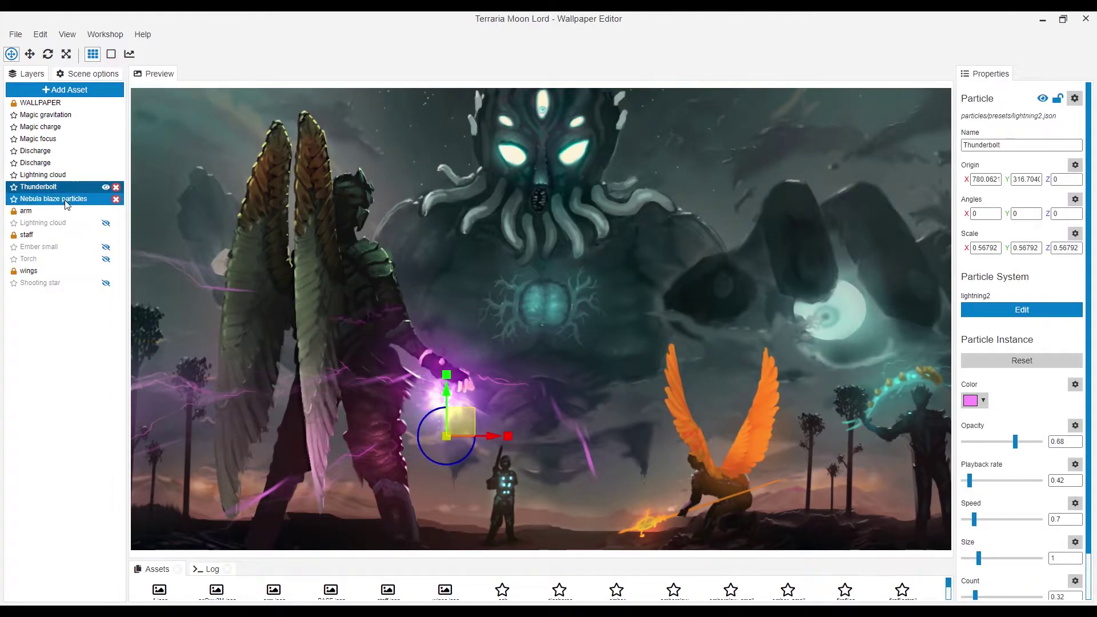
{"action": "left_click", "coordinate": [64, 211], "text": "ctrl"}
{"action": "left_click", "coordinate": [64, 223]}
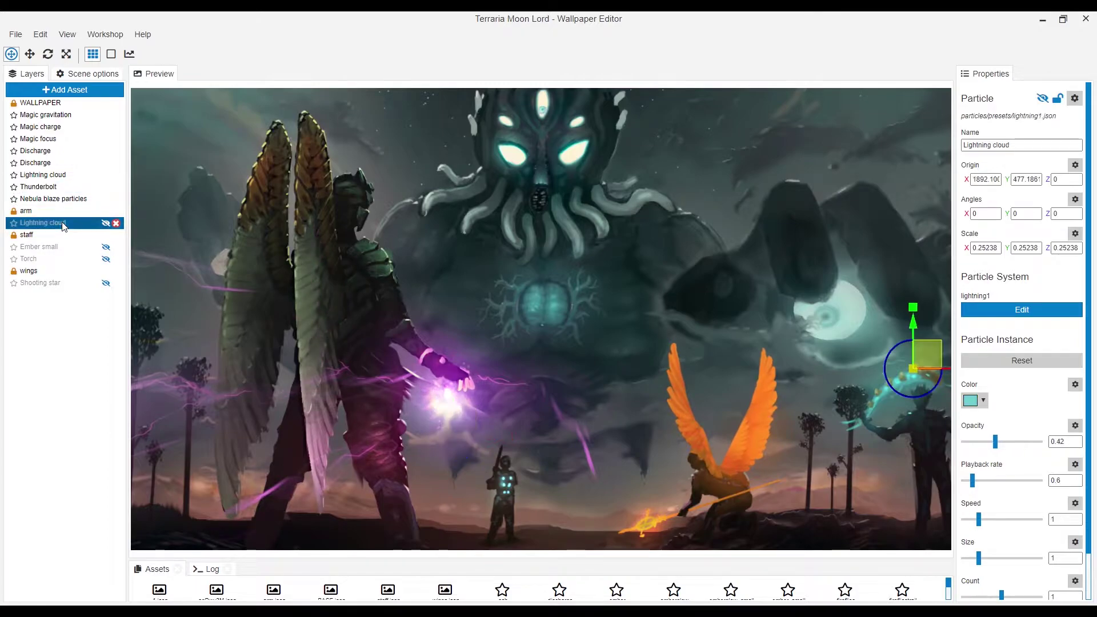
{"action": "scroll", "coordinate": [257, 285], "scroll_direction": "down", "scroll_amount": 2}
{"action": "left_click", "coordinate": [106, 224]}
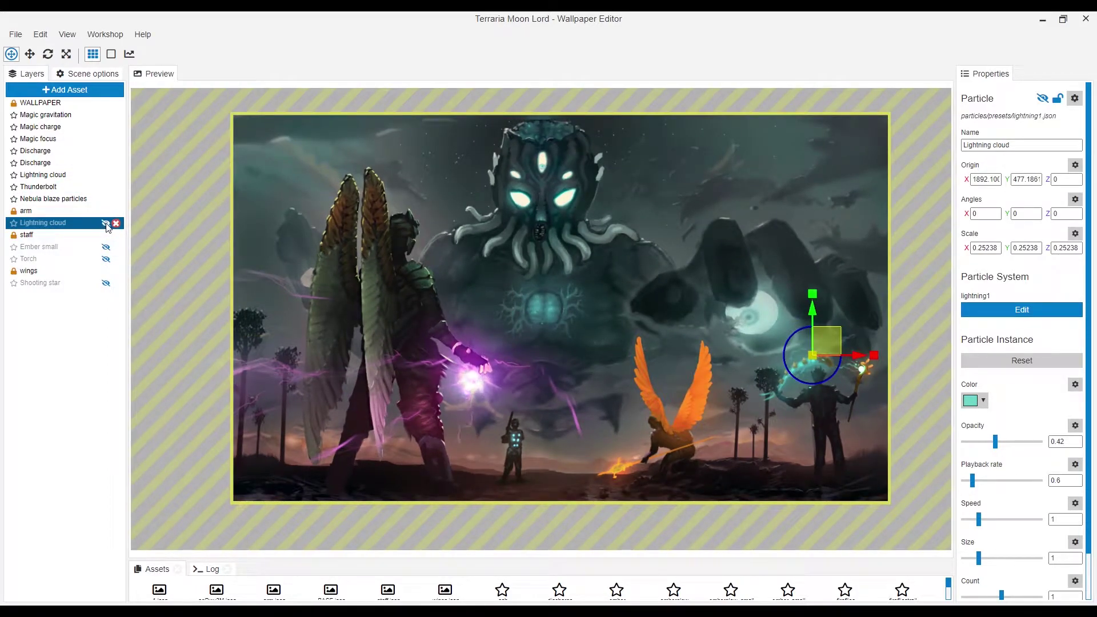
{"action": "scroll", "coordinate": [320, 335], "scroll_direction": "up", "scroll_amount": 2}
Step: Show the Ember small, Torch and Shooting star layers and check the scene's top edge
{"action": "left_click", "coordinate": [105, 247]}
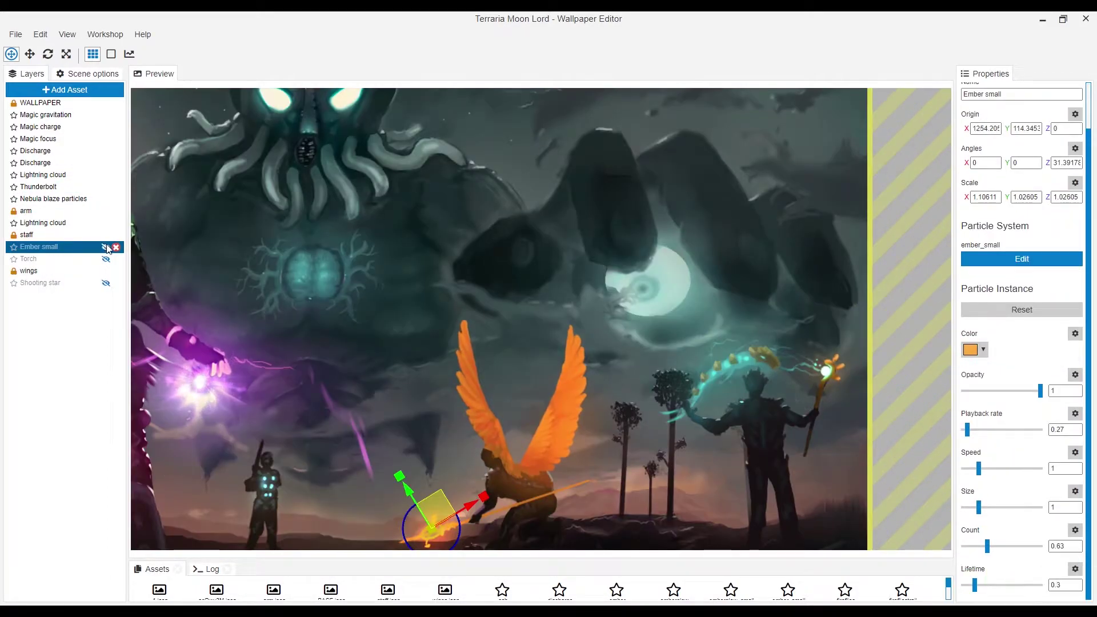
{"action": "left_click", "coordinate": [106, 259], "text": "ctrl"}
{"action": "left_click", "coordinate": [108, 260], "text": "ctrl"}
{"action": "scroll", "coordinate": [411, 449], "scroll_direction": "up", "scroll_amount": 1}
{"action": "scroll", "coordinate": [412, 449], "scroll_direction": "up", "scroll_amount": 1}
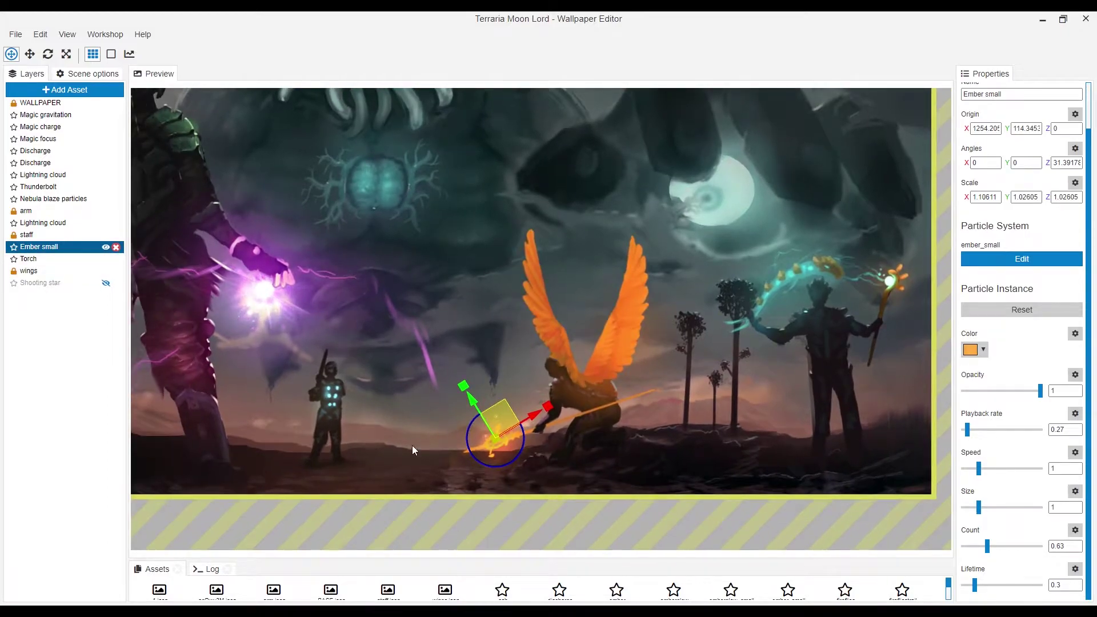
{"action": "scroll", "coordinate": [434, 467], "scroll_direction": "up", "scroll_amount": 1}
{"action": "scroll", "coordinate": [452, 485], "scroll_direction": "up", "scroll_amount": 1}
{"action": "scroll", "coordinate": [452, 485], "scroll_direction": "up", "scroll_amount": 1}
{"action": "scroll", "coordinate": [459, 486], "scroll_direction": "up", "scroll_amount": 1}
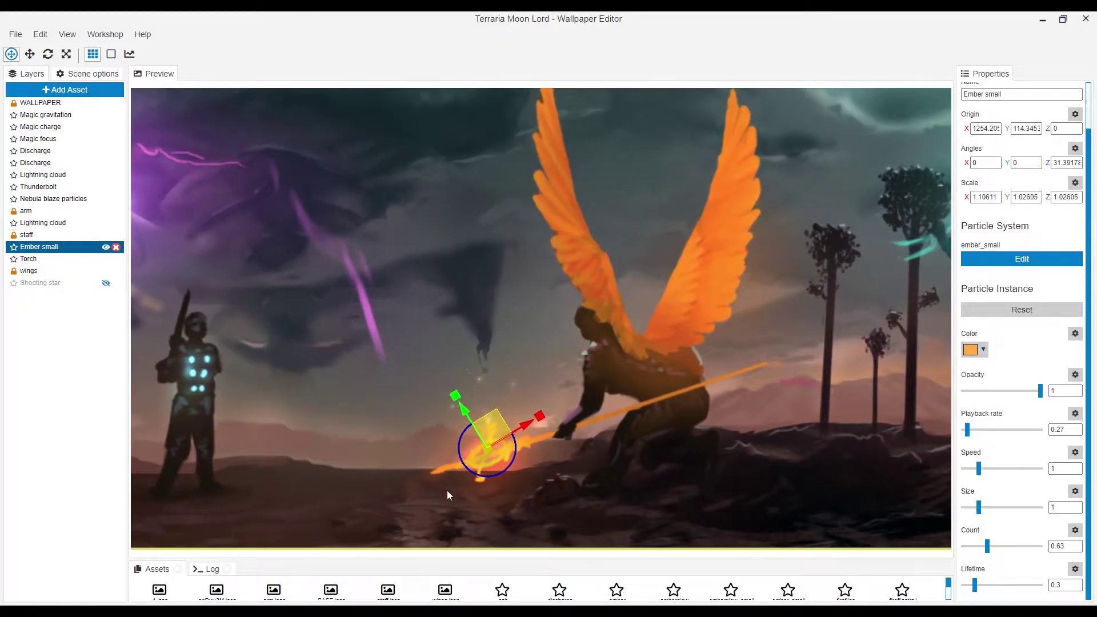
{"action": "scroll", "coordinate": [466, 487], "scroll_direction": "up", "scroll_amount": 1}
{"action": "scroll", "coordinate": [468, 486], "scroll_direction": "down", "scroll_amount": 1}
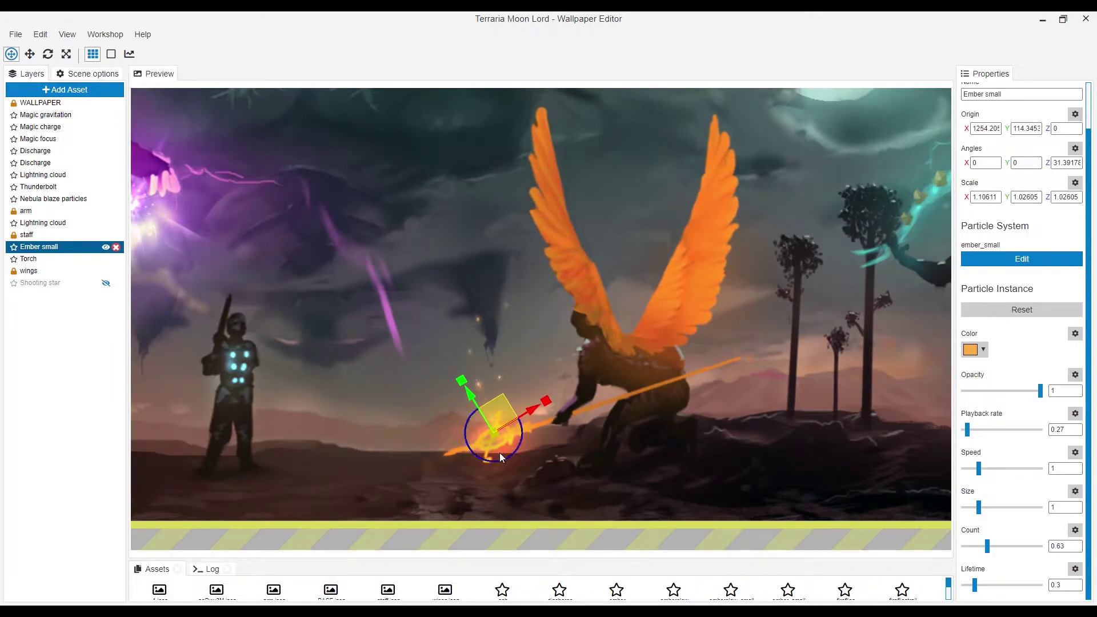
{"action": "left_click", "coordinate": [77, 274], "text": "ctrl"}
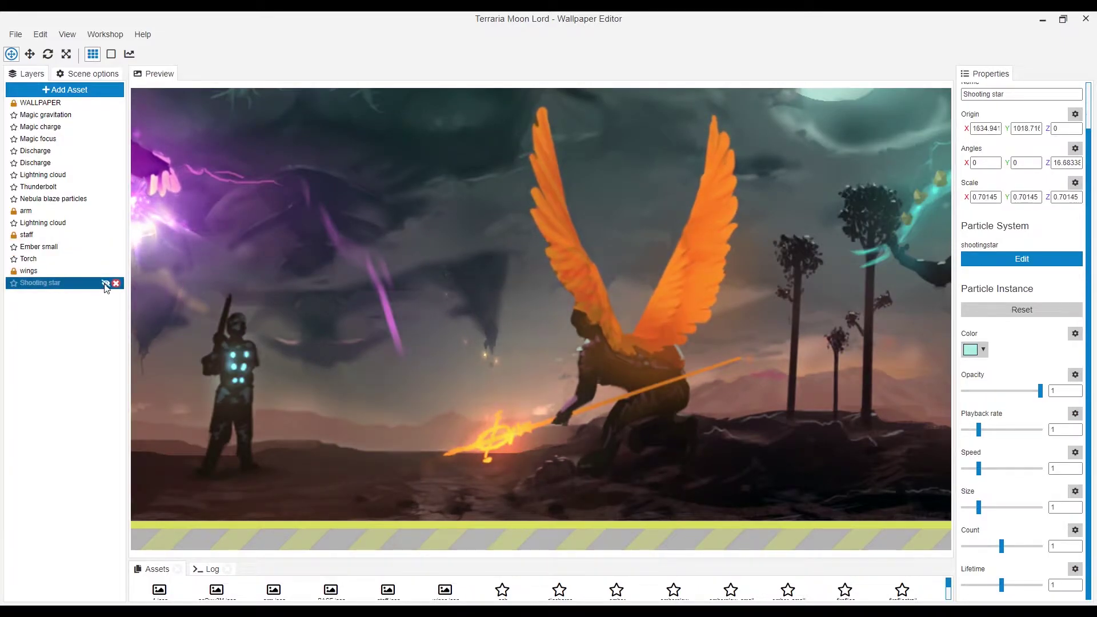
{"action": "scroll", "coordinate": [507, 304], "scroll_direction": "down", "scroll_amount": 1}
{"action": "scroll", "coordinate": [383, 264], "scroll_direction": "down", "scroll_amount": 3}
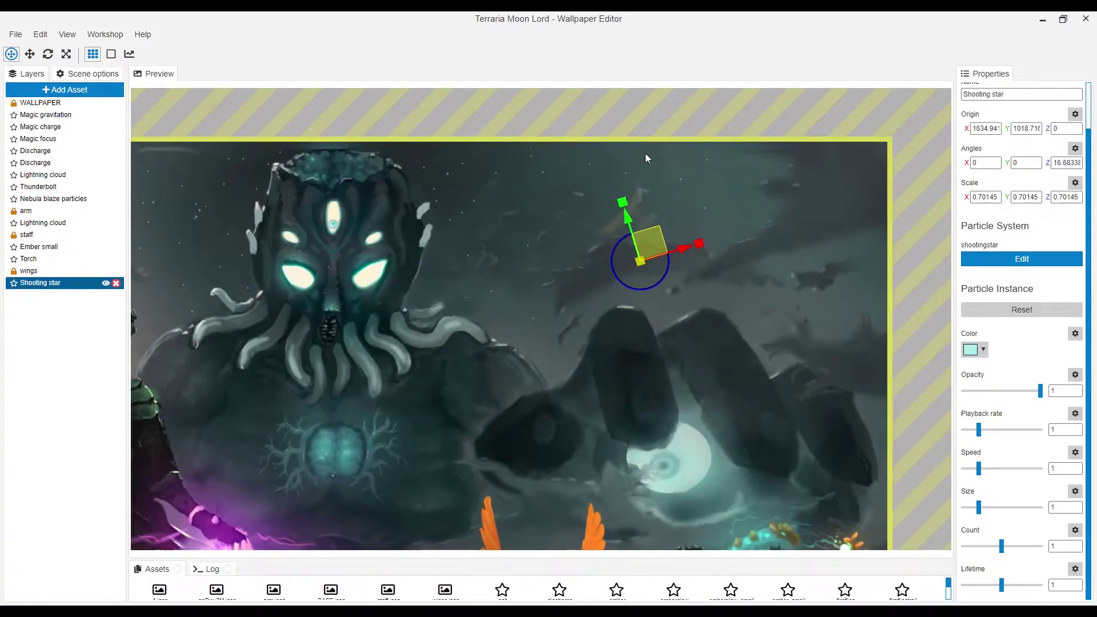
{"action": "scroll", "coordinate": [593, 180], "scroll_direction": "up", "scroll_amount": 1}
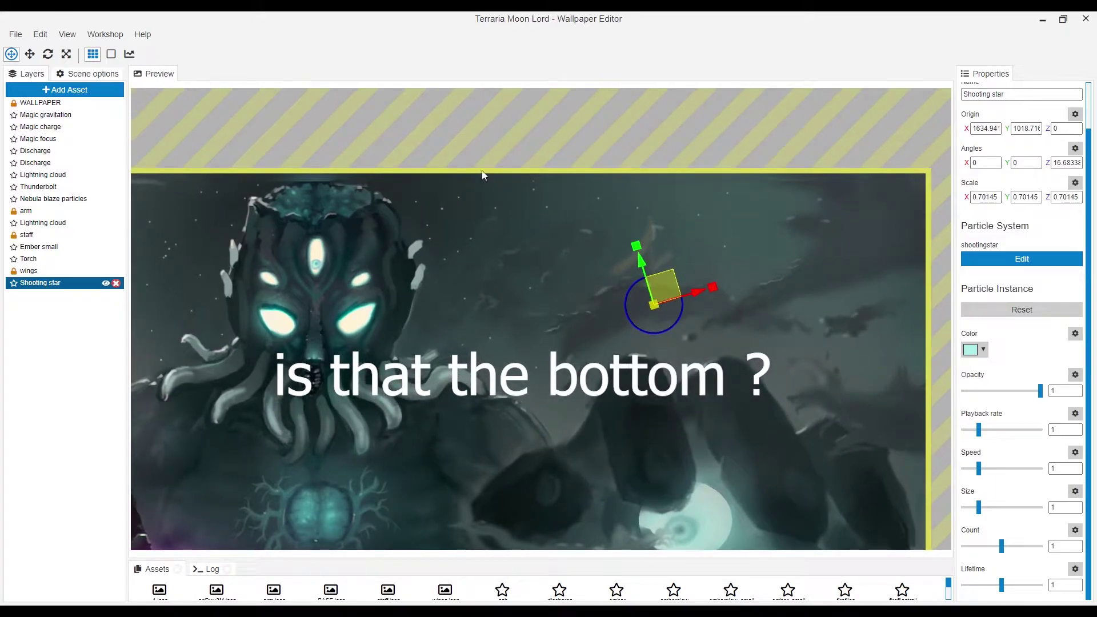
{"action": "left_click_drag", "start_coordinate": [529, 164], "coordinate": [534, 245]}
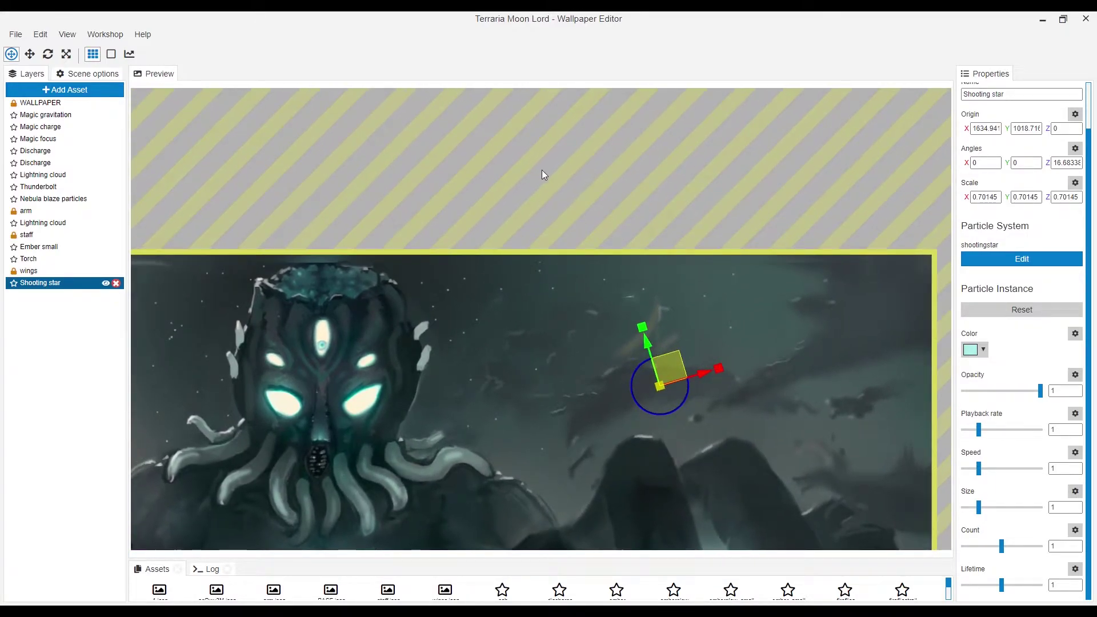
{"action": "scroll", "coordinate": [742, 329], "scroll_direction": "down", "scroll_amount": 3}
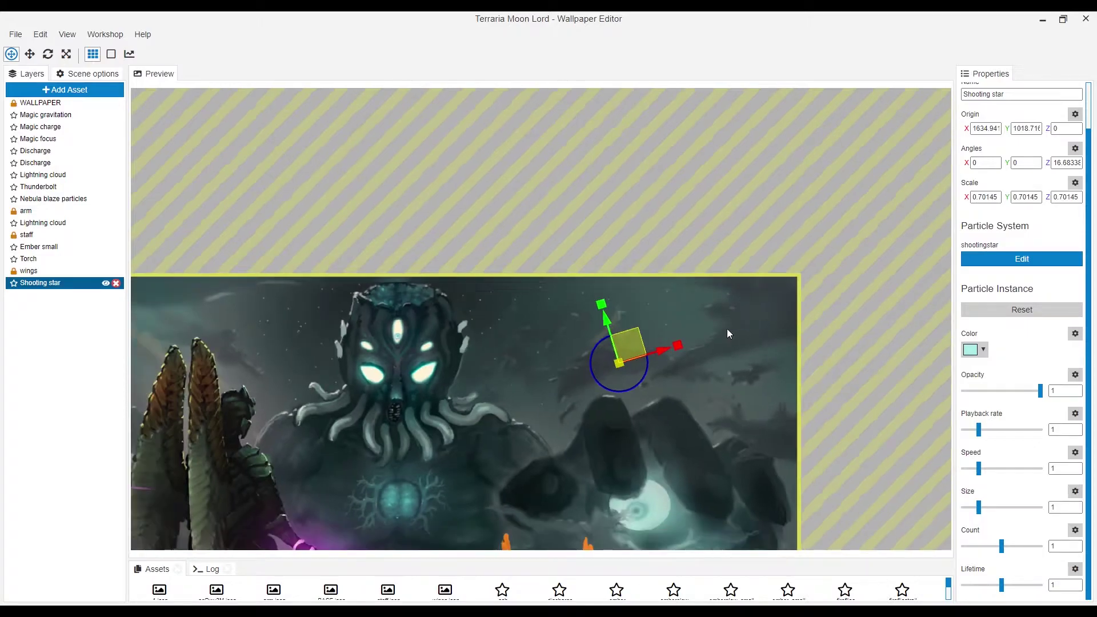
Step: Save the project and bring up the arm layer's 'up down' effect in its Effects list
{"action": "left_click", "coordinate": [40, 103]}
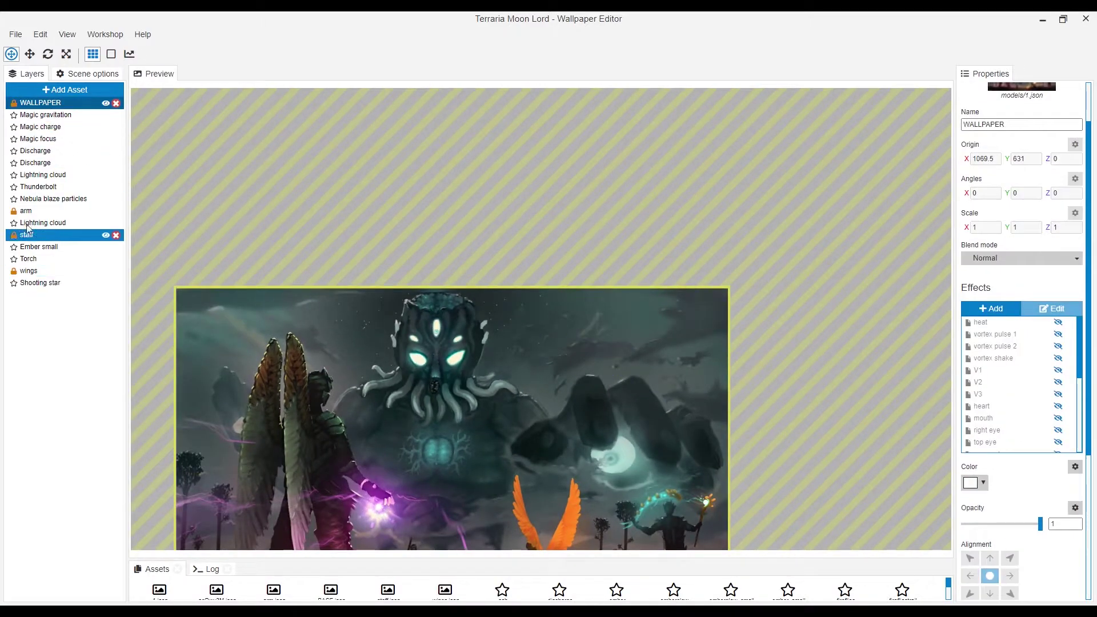
{"action": "key", "text": "ctrl+s"}
{"action": "left_click", "coordinate": [67, 216]}
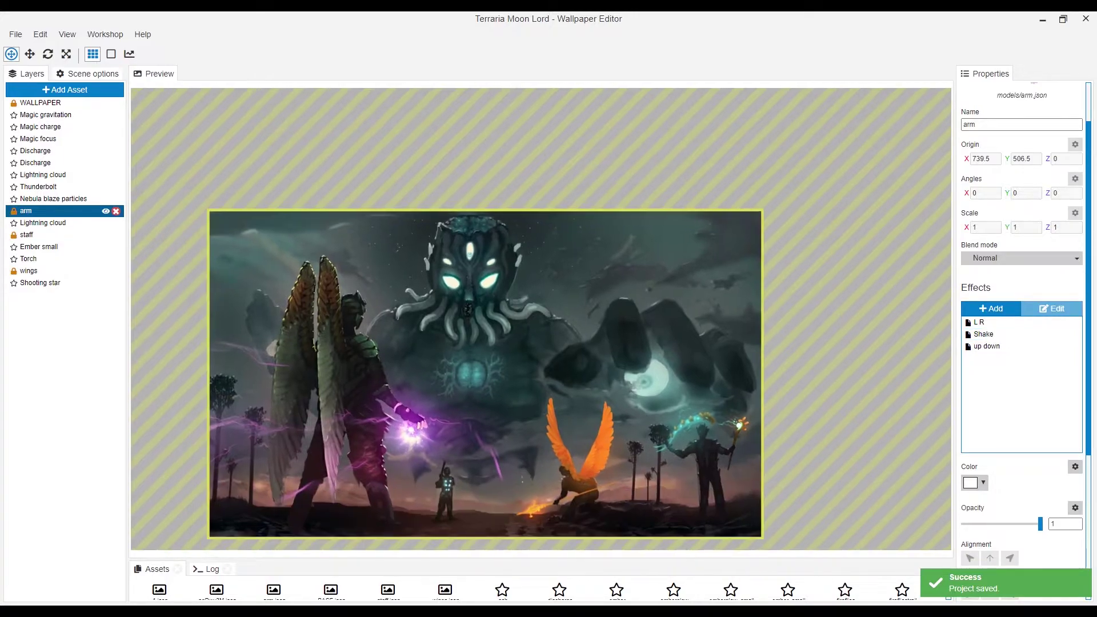
{"action": "scroll", "coordinate": [374, 455], "scroll_direction": "up", "scroll_amount": 2}
{"action": "scroll", "coordinate": [374, 456], "scroll_direction": "up", "scroll_amount": 1}
{"action": "scroll", "coordinate": [412, 433], "scroll_direction": "up", "scroll_amount": 1}
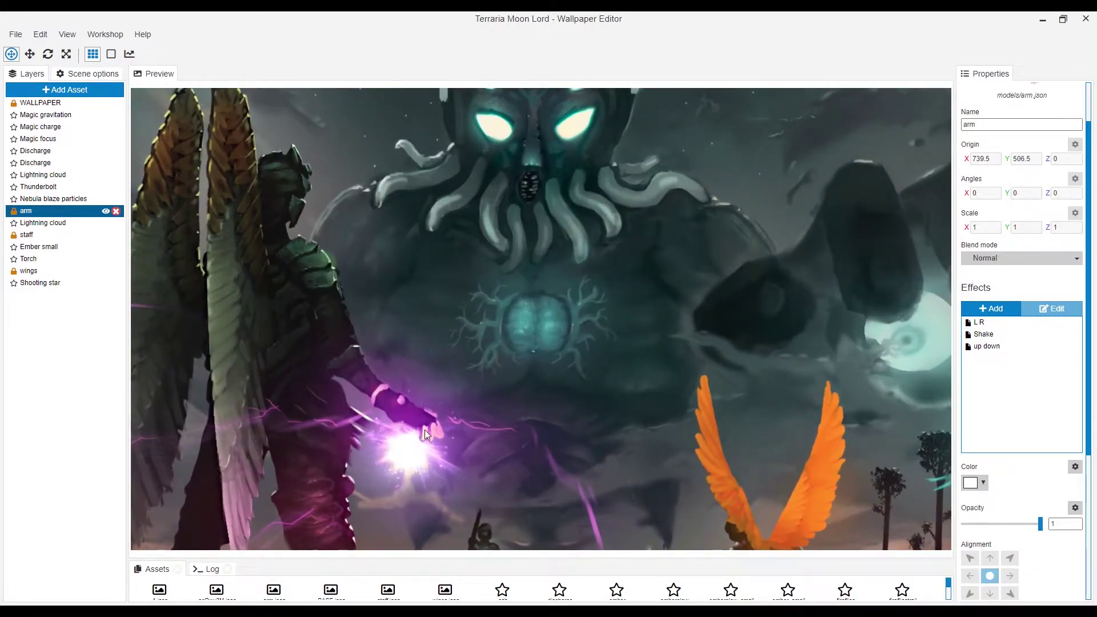
{"action": "scroll", "coordinate": [424, 429], "scroll_direction": "up", "scroll_amount": 1}
{"action": "scroll", "coordinate": [442, 412], "scroll_direction": "up", "scroll_amount": 1}
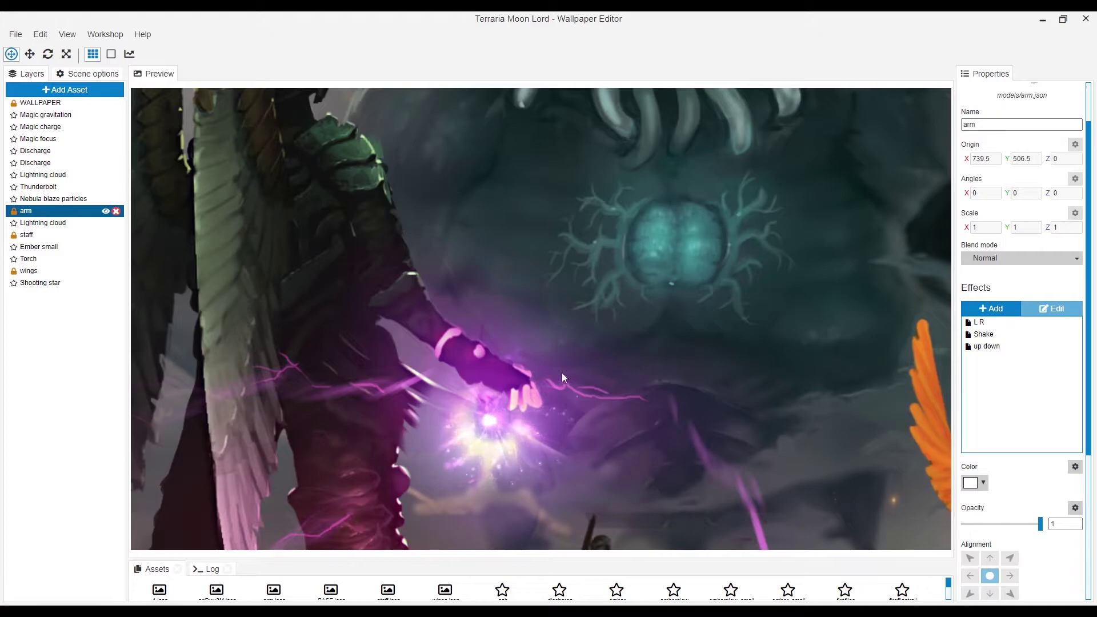
{"action": "left_click", "coordinate": [995, 346]}
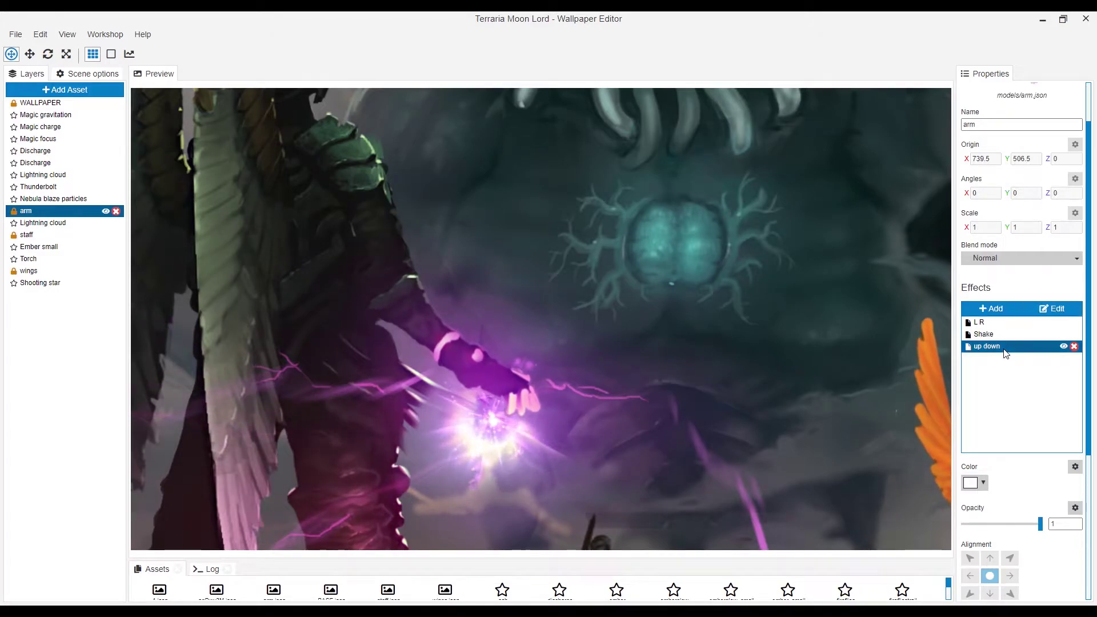
Step: Repaint the arm's shake-direction mask with a fixed-direction brush of size about 23 and save
{"action": "left_click", "coordinate": [1053, 309]}
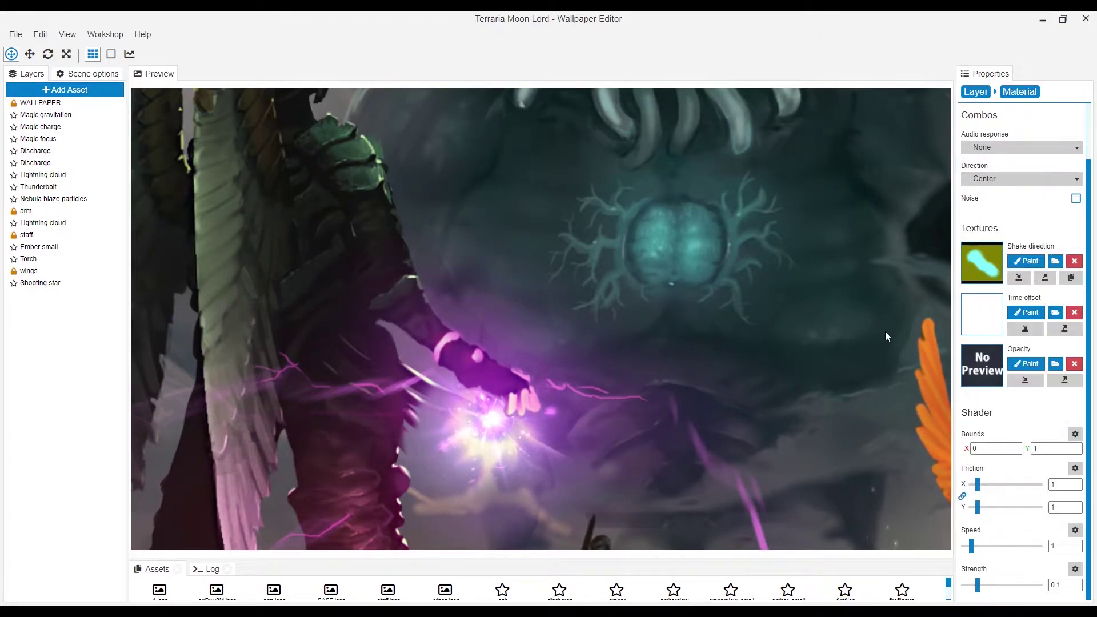
{"action": "left_click", "coordinate": [1027, 262]}
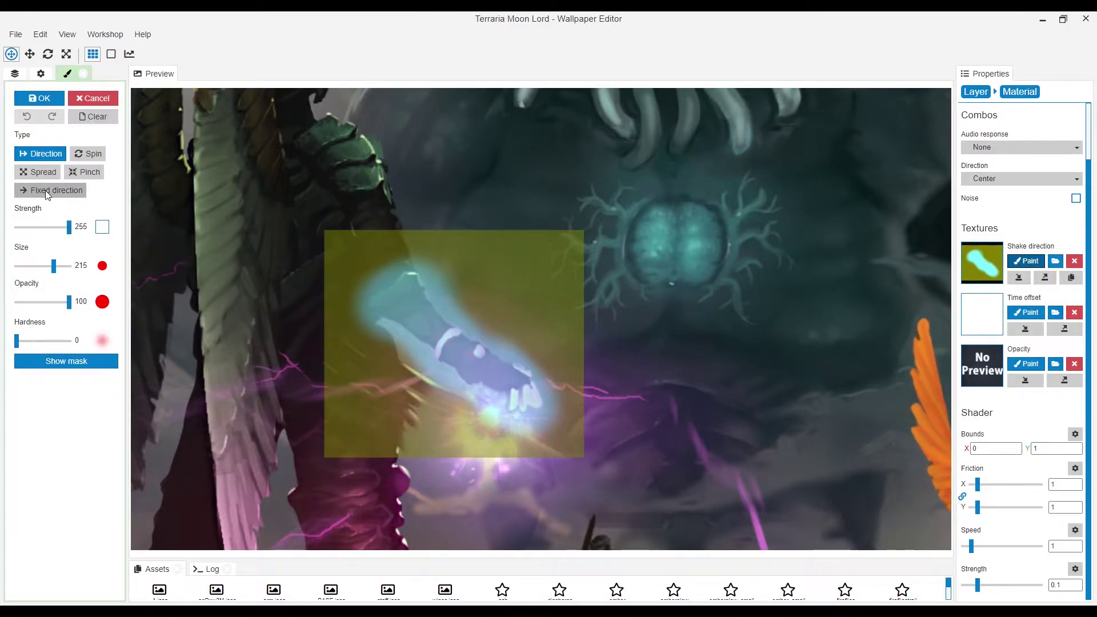
{"action": "left_click", "coordinate": [48, 193]}
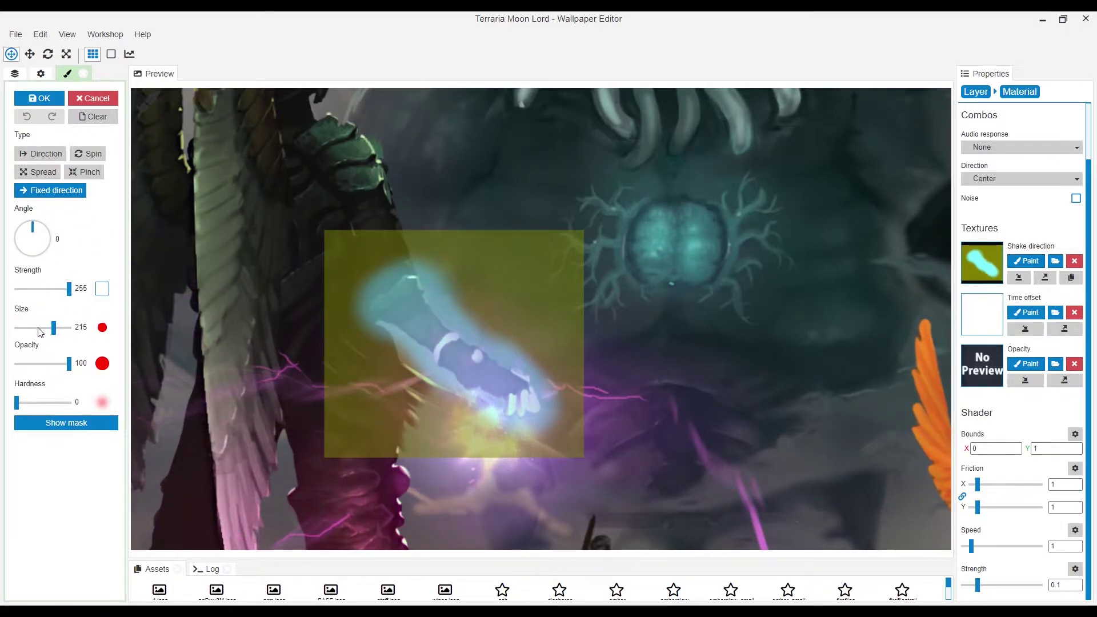
{"action": "left_click_drag", "start_coordinate": [53, 328], "coordinate": [39, 328]}
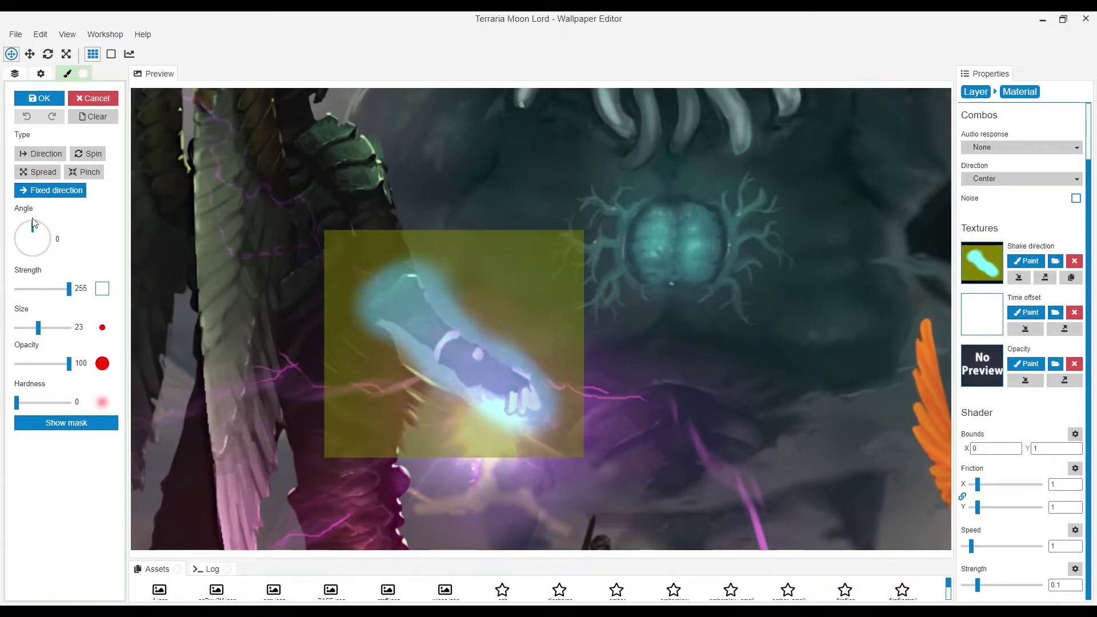
{"action": "key", "text": "ctrl+s"}
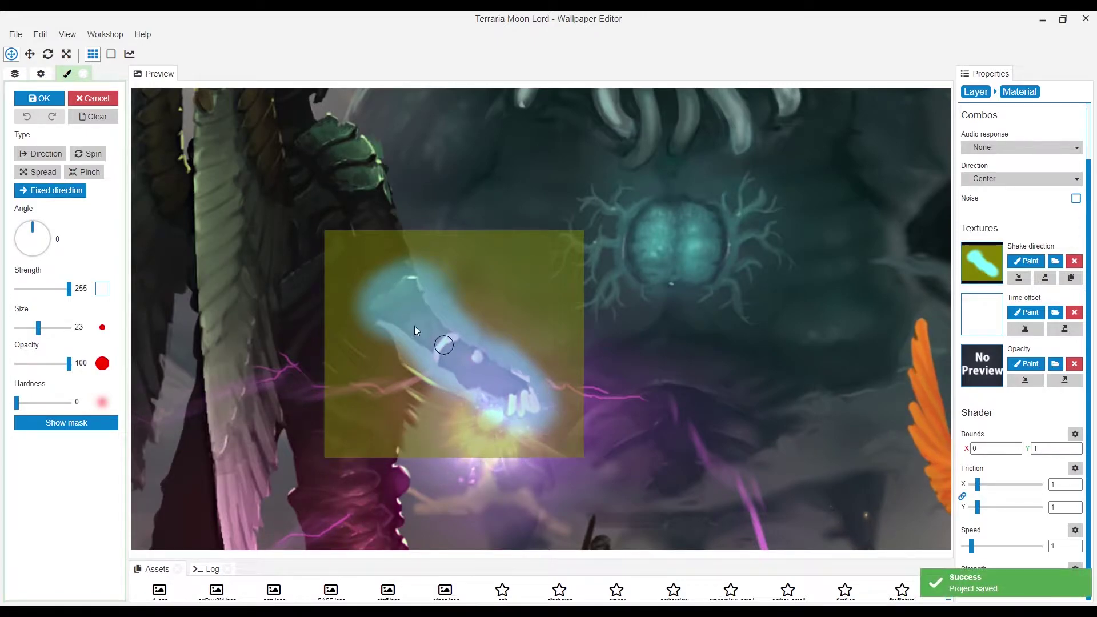
{"action": "left_click", "coordinate": [39, 98]}
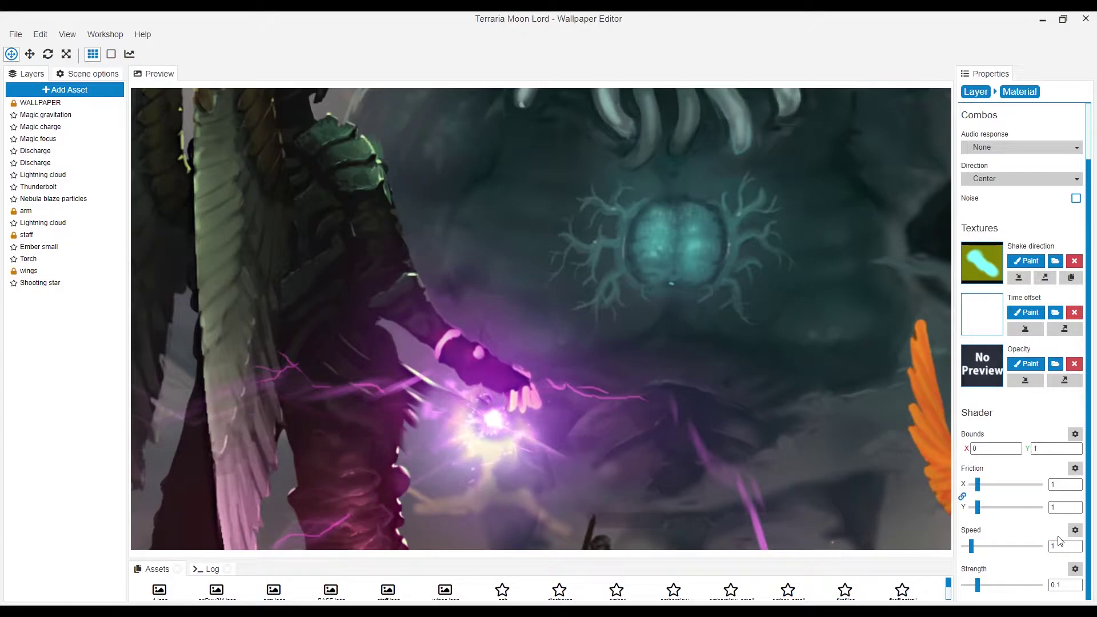
{"action": "key", "text": "ctrl+s"}
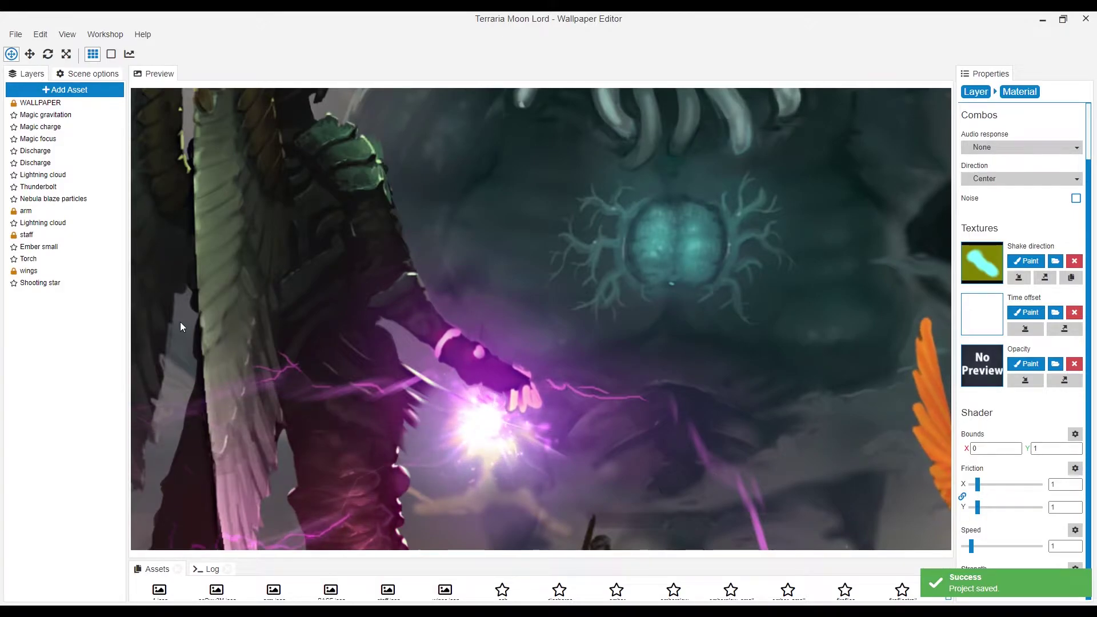
Step: Inspect the staff and wings layers' effects, then bring up the base WALLPAPER layer's effect list
{"action": "left_click", "coordinate": [465, 356]}
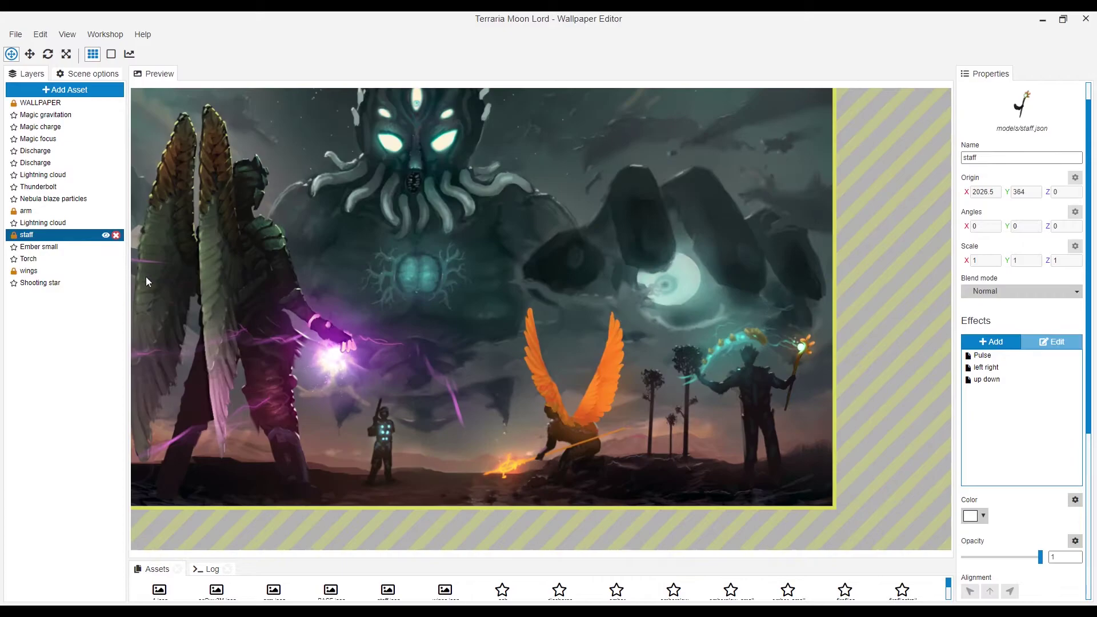
{"action": "left_click", "coordinate": [60, 268]}
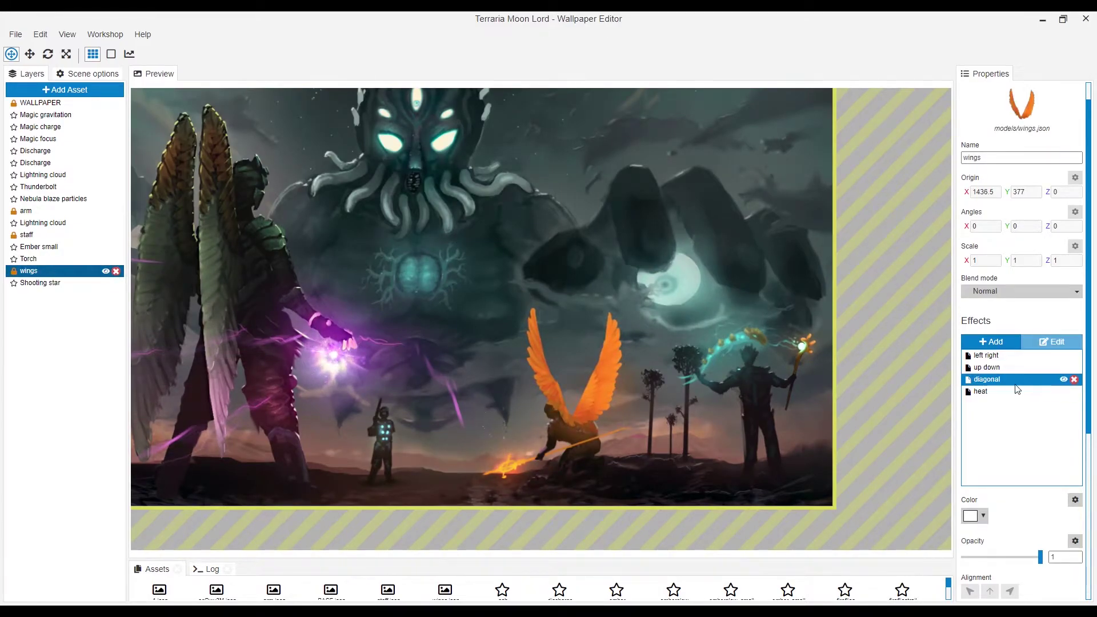
{"action": "scroll", "coordinate": [607, 409], "scroll_direction": "up", "scroll_amount": 3}
{"action": "scroll", "coordinate": [639, 427], "scroll_direction": "up", "scroll_amount": 2}
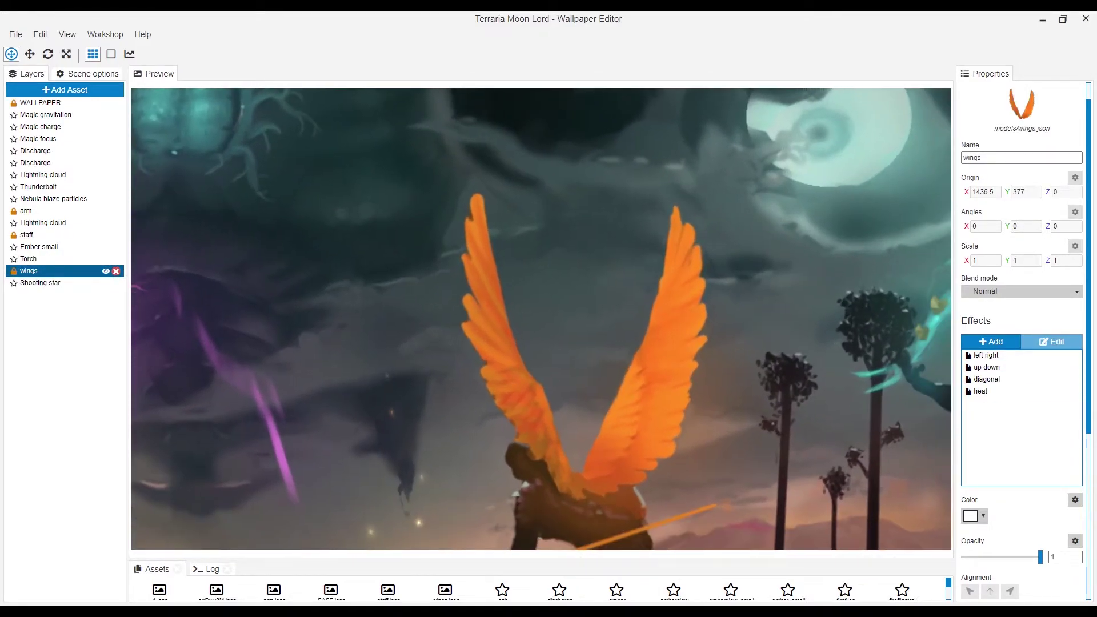
{"action": "left_click", "coordinate": [48, 284], "text": "ctrl"}
{"action": "left_click", "coordinate": [51, 284], "text": "ctrl"}
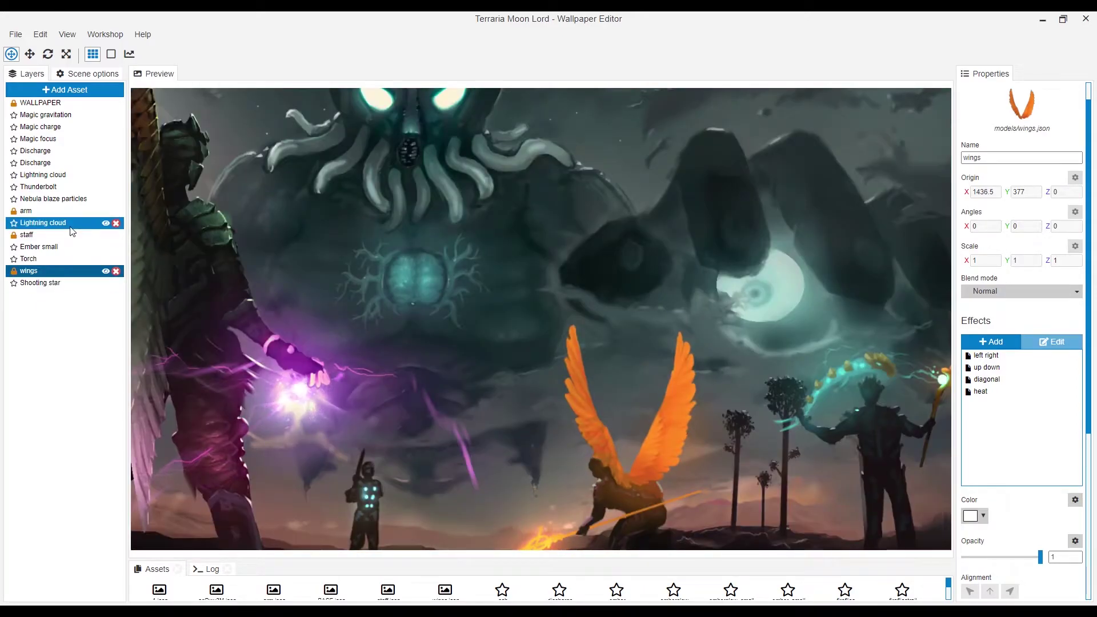
{"action": "left_click", "coordinate": [49, 103]}
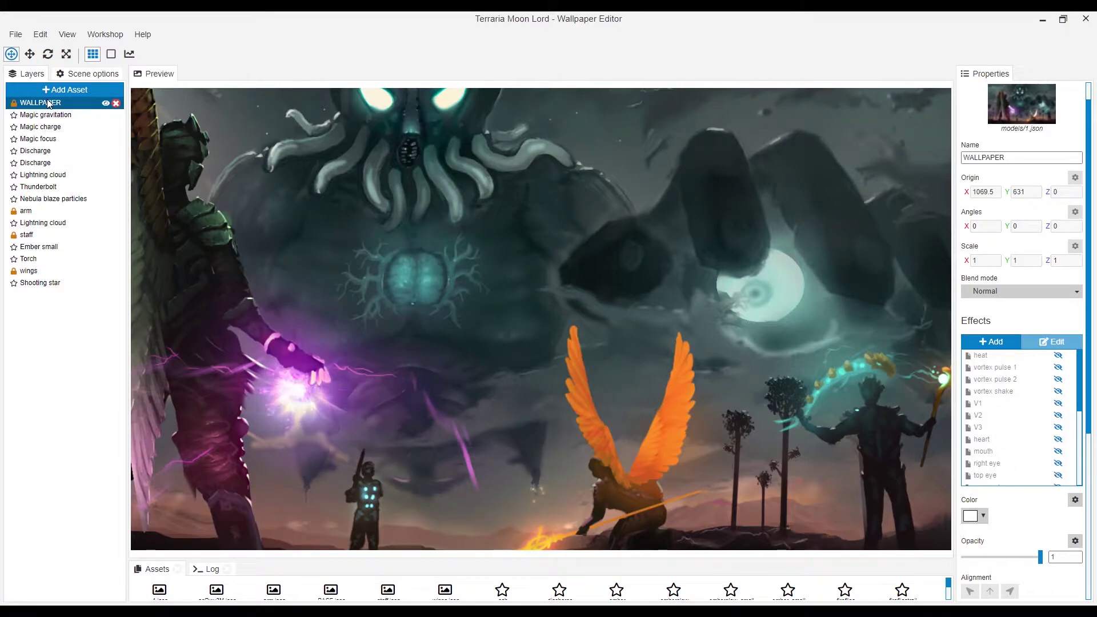
Step: Switch the heat, vortex pulse 1 and vortex pulse 2 effects on the WALLPAPER layer back on
{"action": "left_click", "coordinate": [1017, 396]}
{"action": "left_click", "coordinate": [981, 383]}
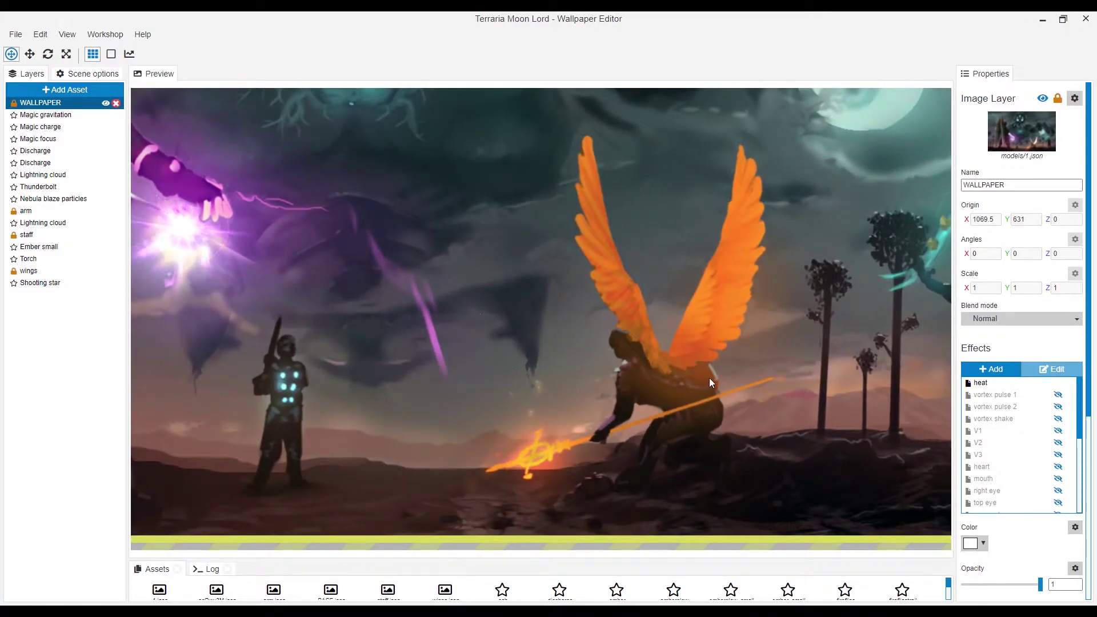
{"action": "left_click", "coordinate": [1059, 396]}
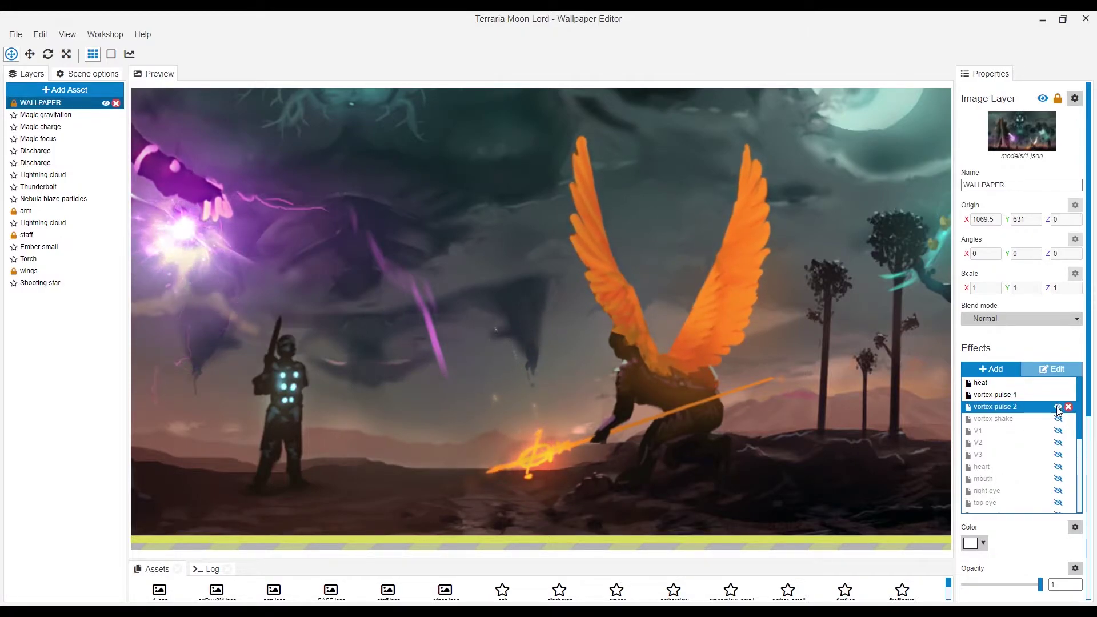
{"action": "left_click", "coordinate": [1058, 406]}
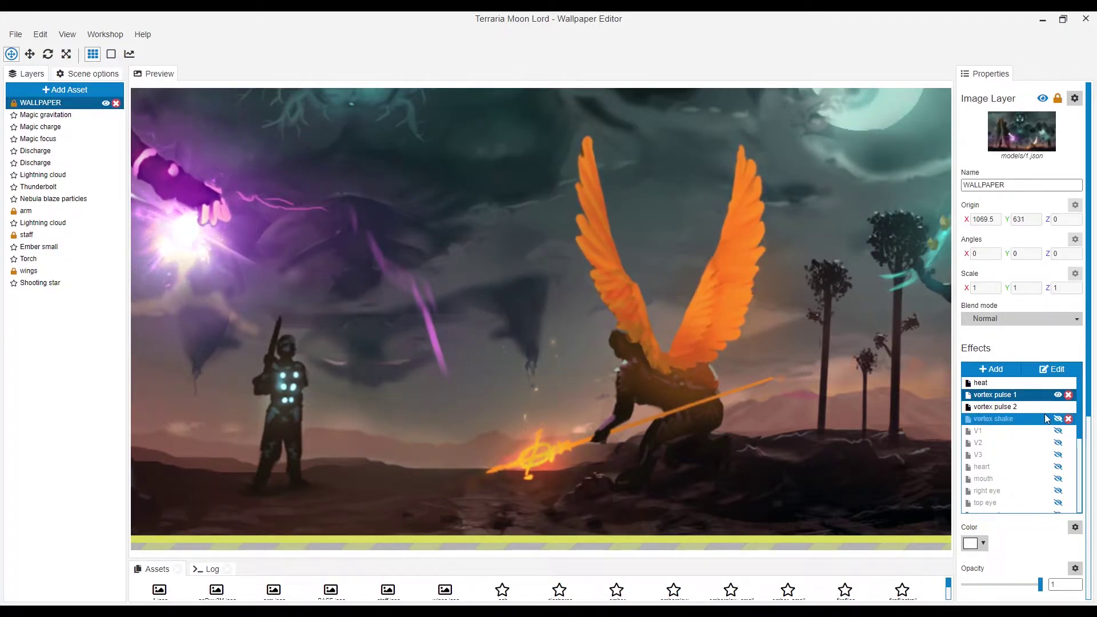
Step: Edit the vortex shake direction mask with a fixed-direction brush and save the project
{"action": "left_click", "coordinate": [1059, 369]}
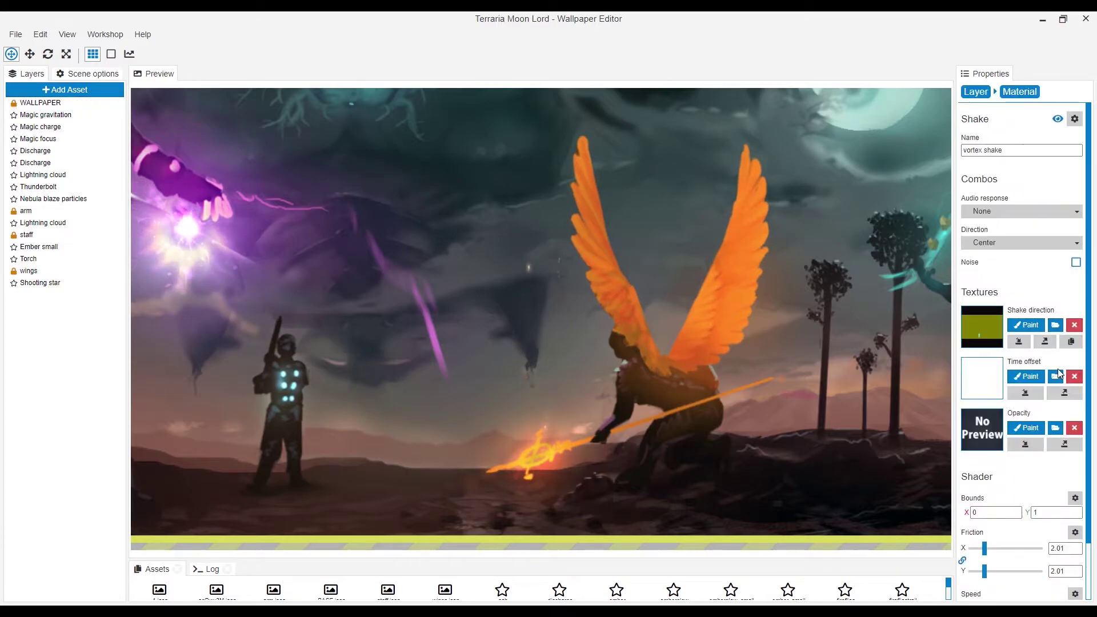
{"action": "left_click", "coordinate": [1026, 326]}
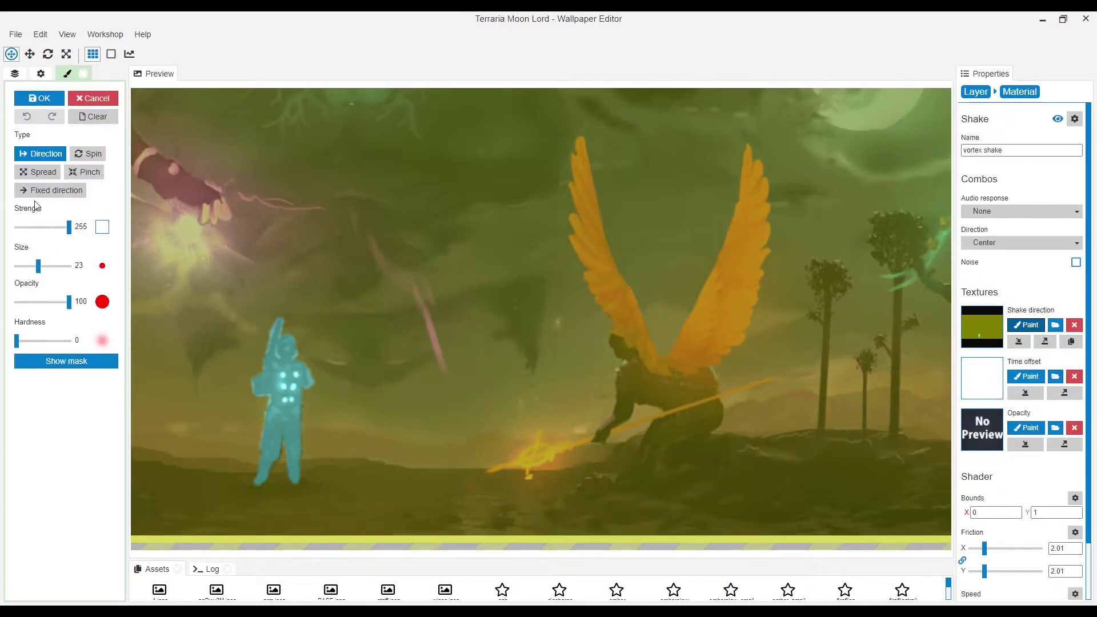
{"action": "left_click", "coordinate": [51, 190]}
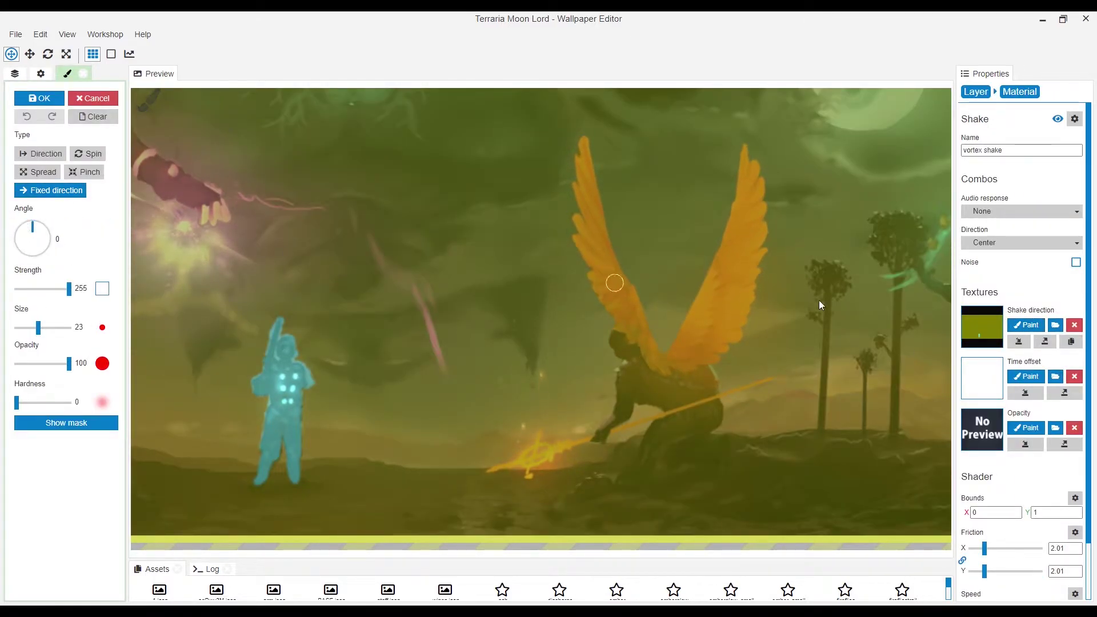
{"action": "scroll", "coordinate": [1036, 466], "scroll_direction": "down", "scroll_amount": 1}
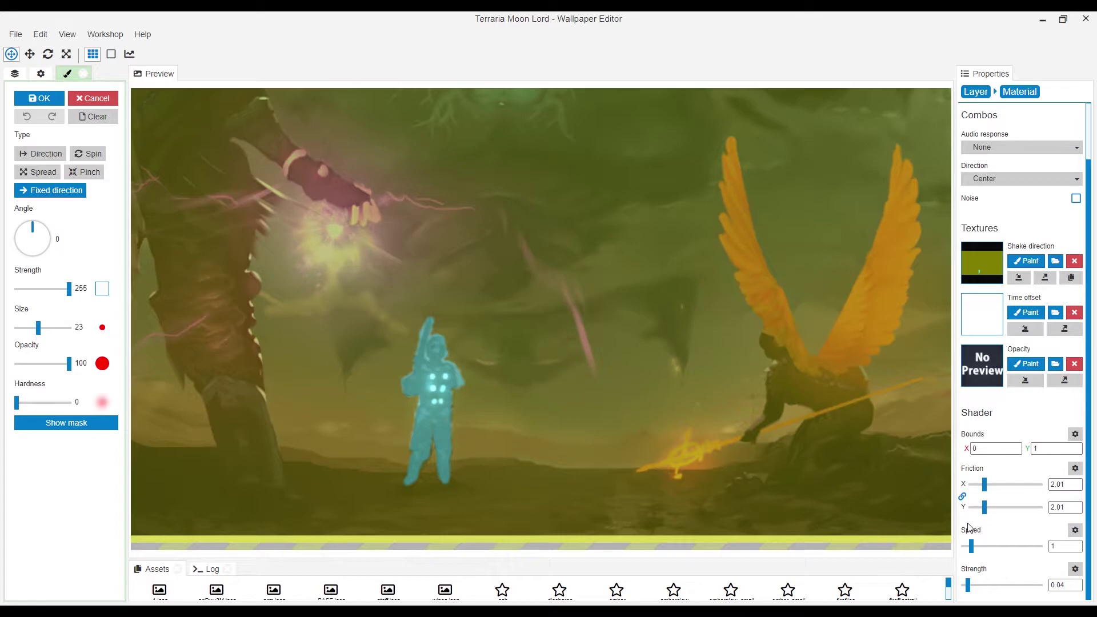
{"action": "key", "text": "ctrl+s"}
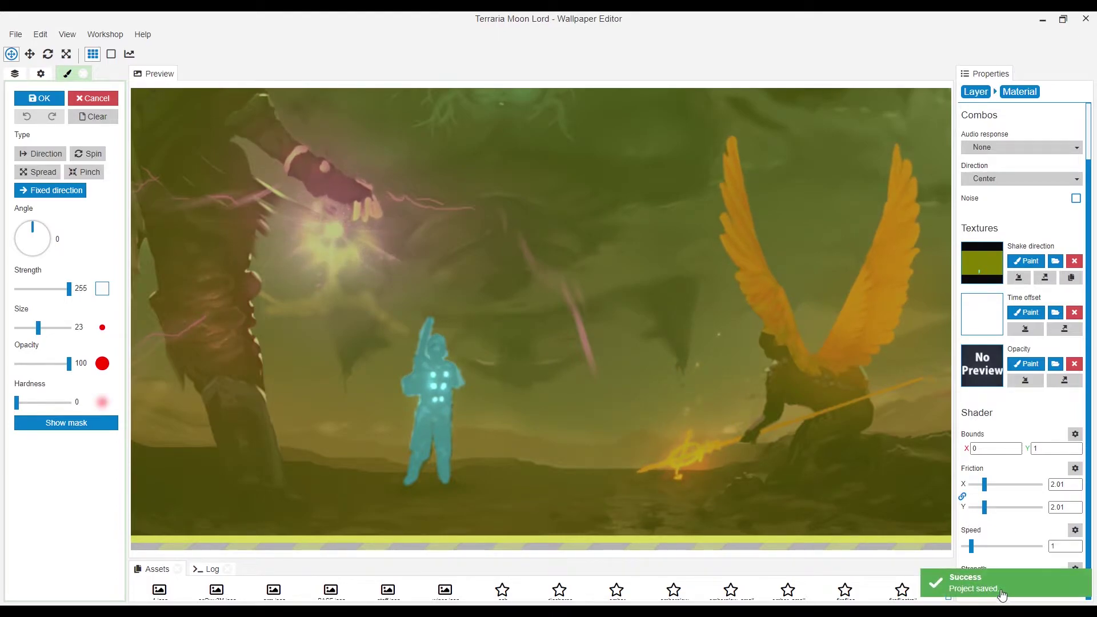
Step: Finish the mask edit and switch on the stardust, solar and Nebula shake effects
{"action": "left_click", "coordinate": [45, 100]}
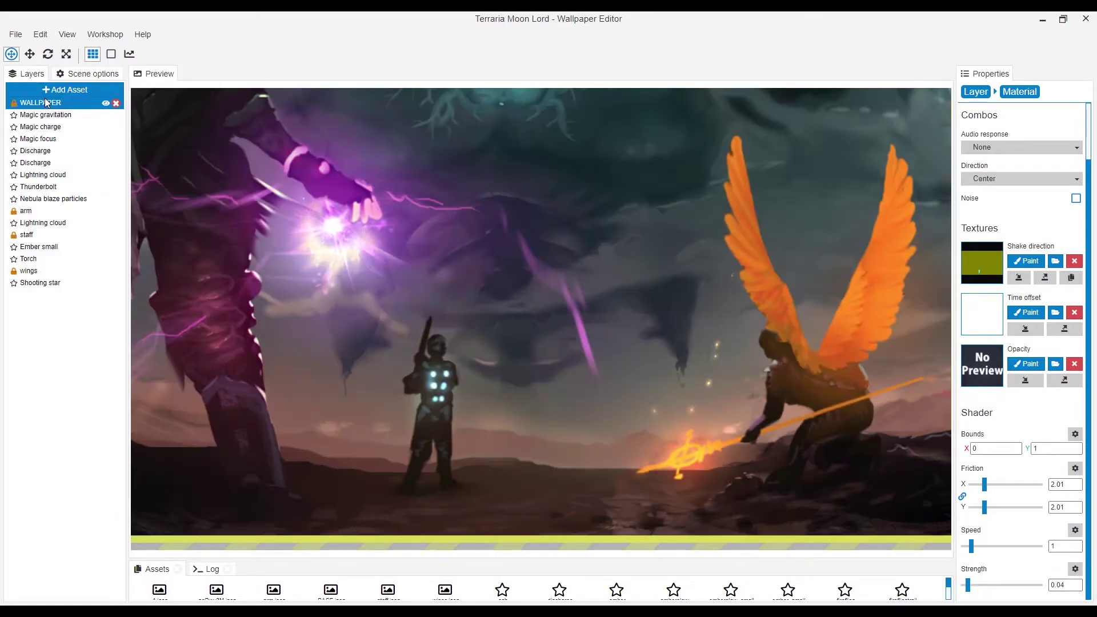
{"action": "left_click", "coordinate": [1042, 418]}
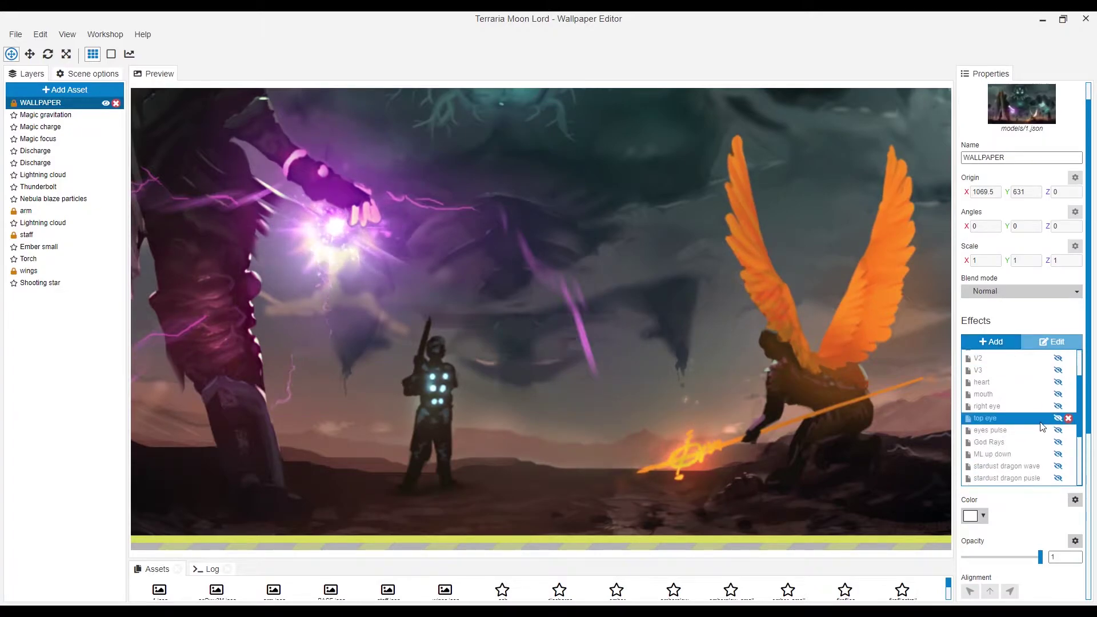
{"action": "scroll", "coordinate": [1042, 426], "scroll_direction": "down", "scroll_amount": 2}
{"action": "left_click", "coordinate": [1047, 434]}
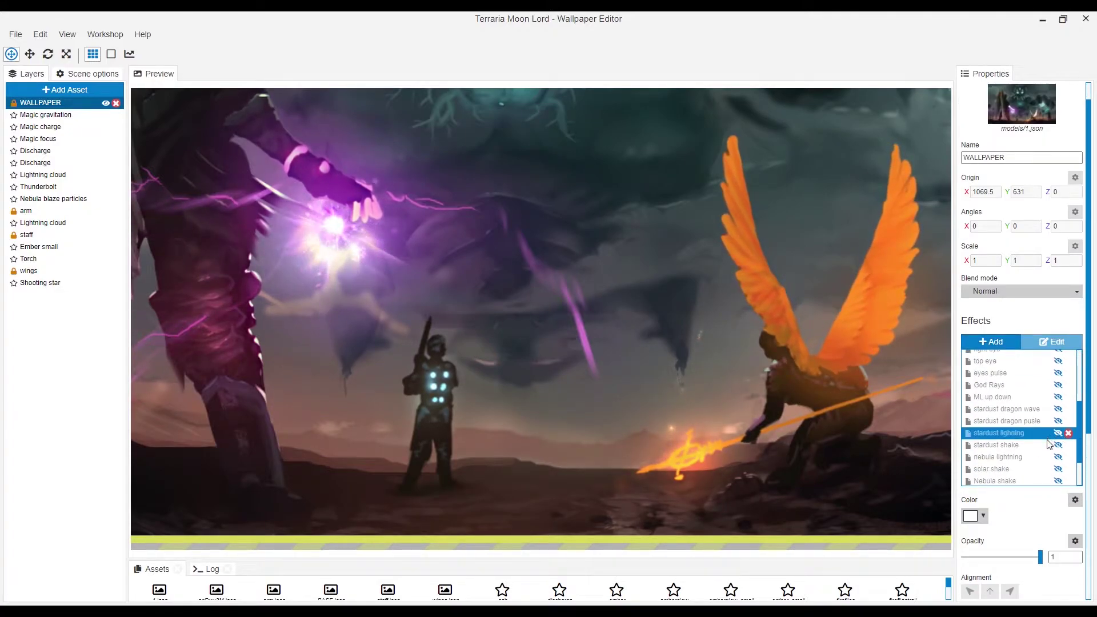
{"action": "scroll", "coordinate": [1053, 444], "scroll_direction": "down", "scroll_amount": 2}
{"action": "left_click", "coordinate": [1055, 443]}
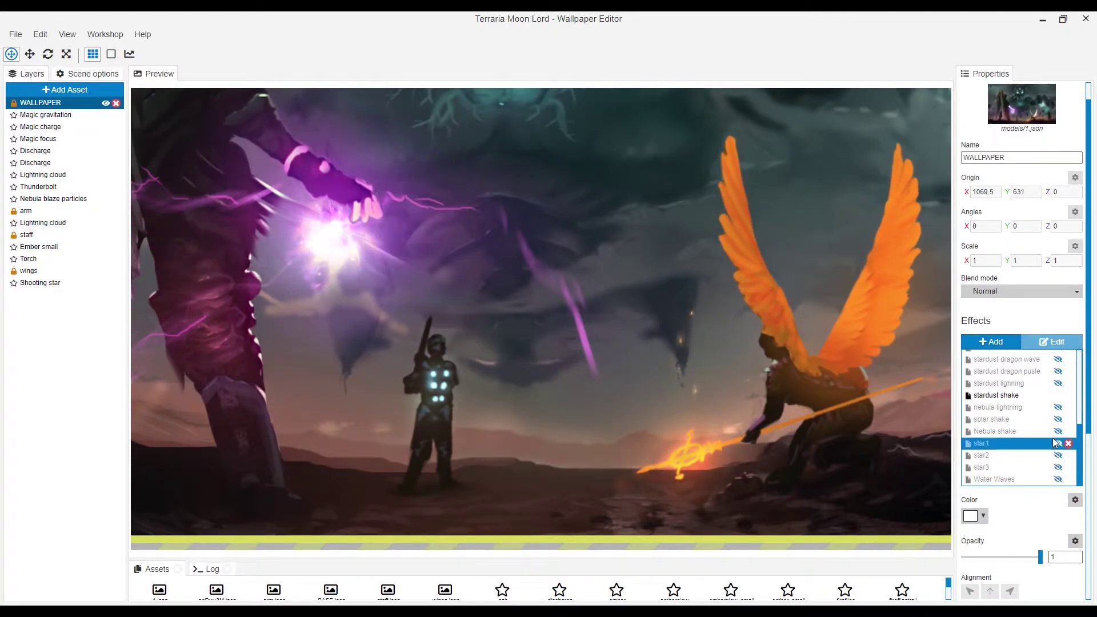
{"action": "left_click", "coordinate": [1058, 419]}
{"action": "left_click", "coordinate": [1058, 431]}
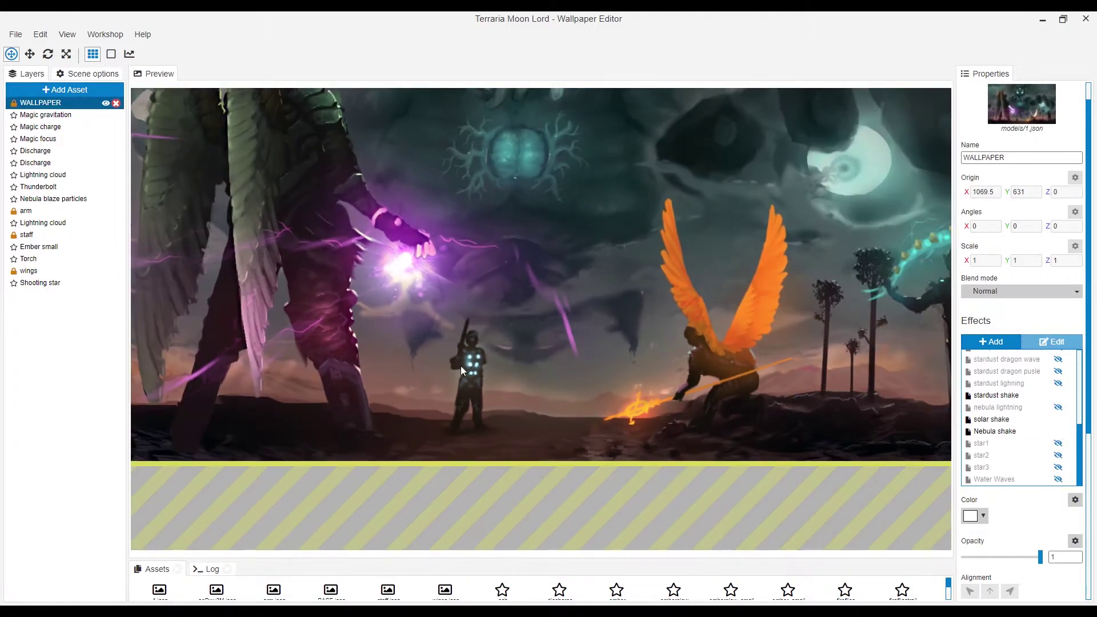
Step: Check the Nebula shake settings (speed 1, strength 0.06), save, and return to the WALLPAPER layer
{"action": "left_click", "coordinate": [1021, 419]}
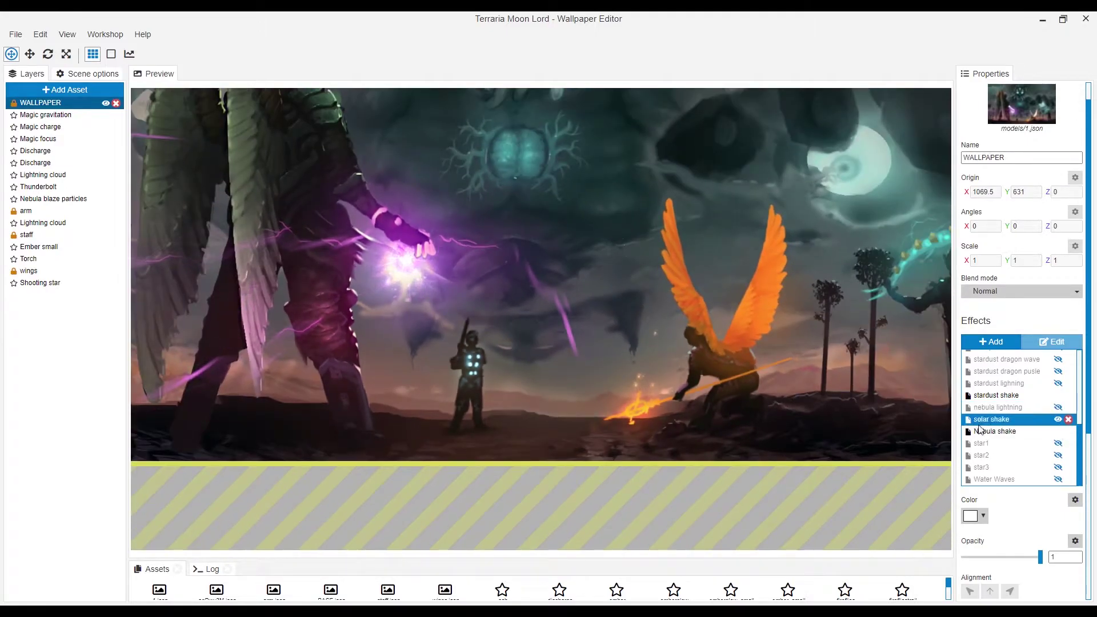
{"action": "left_click", "coordinate": [1062, 343]}
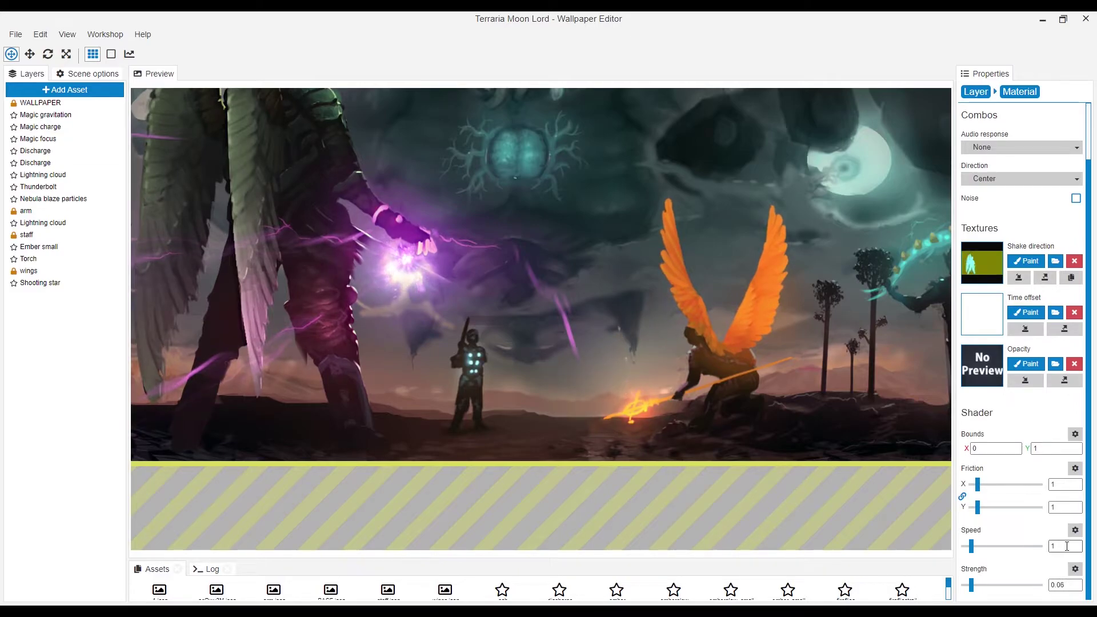
{"action": "left_click_drag", "start_coordinate": [140, 156], "coordinate": [328, 294]}
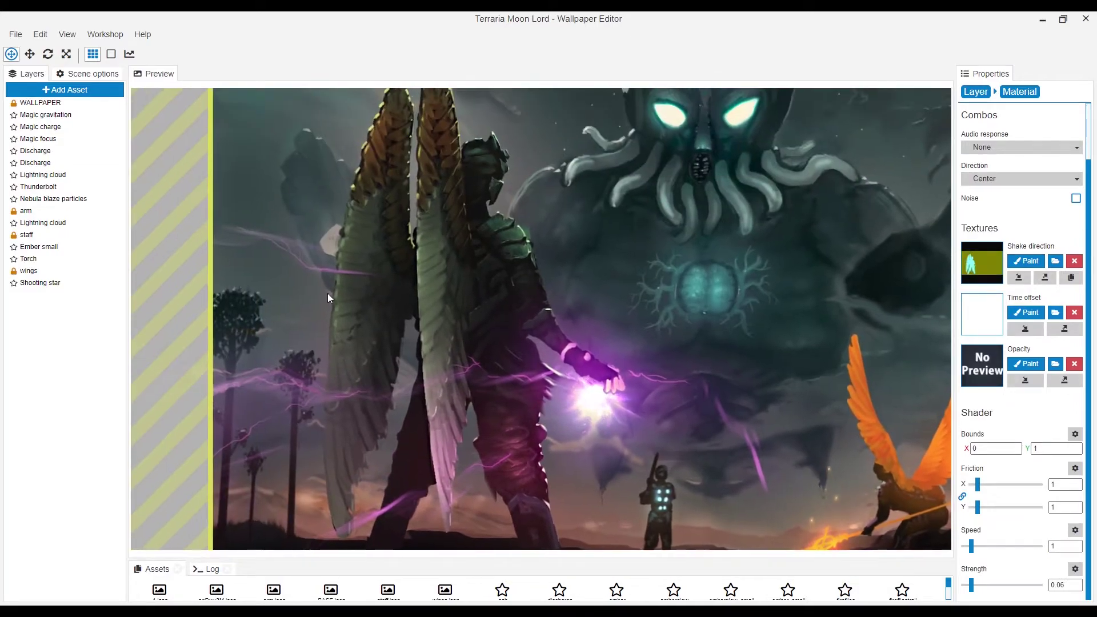
{"action": "scroll", "coordinate": [328, 294], "scroll_direction": "up", "scroll_amount": 3}
{"action": "scroll", "coordinate": [362, 294], "scroll_direction": "up", "scroll_amount": 3}
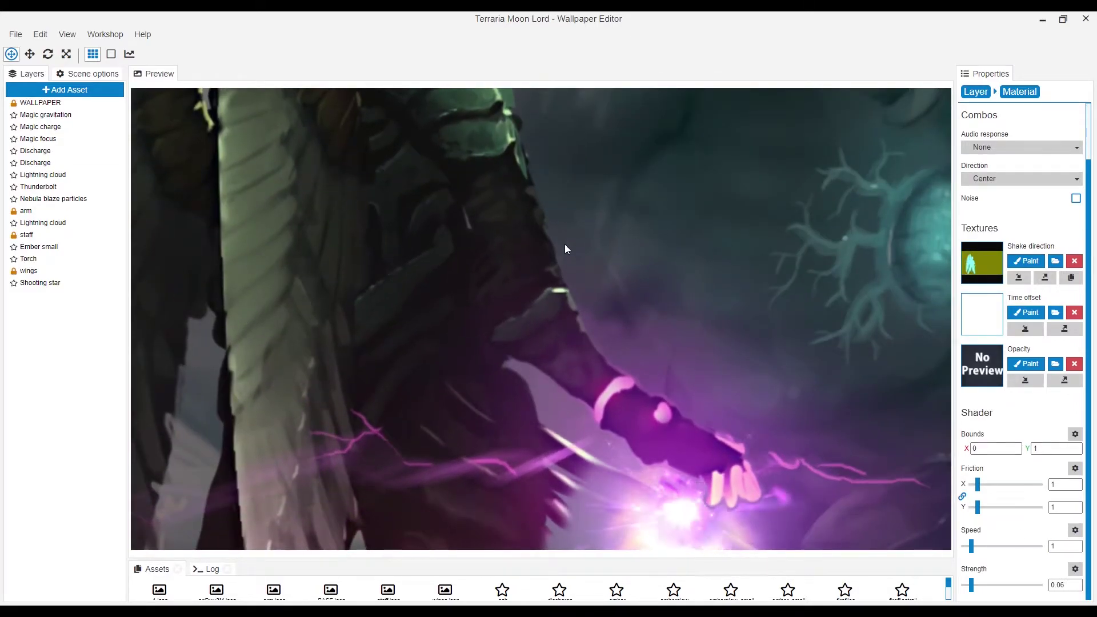
{"action": "key", "text": "ctrl+s"}
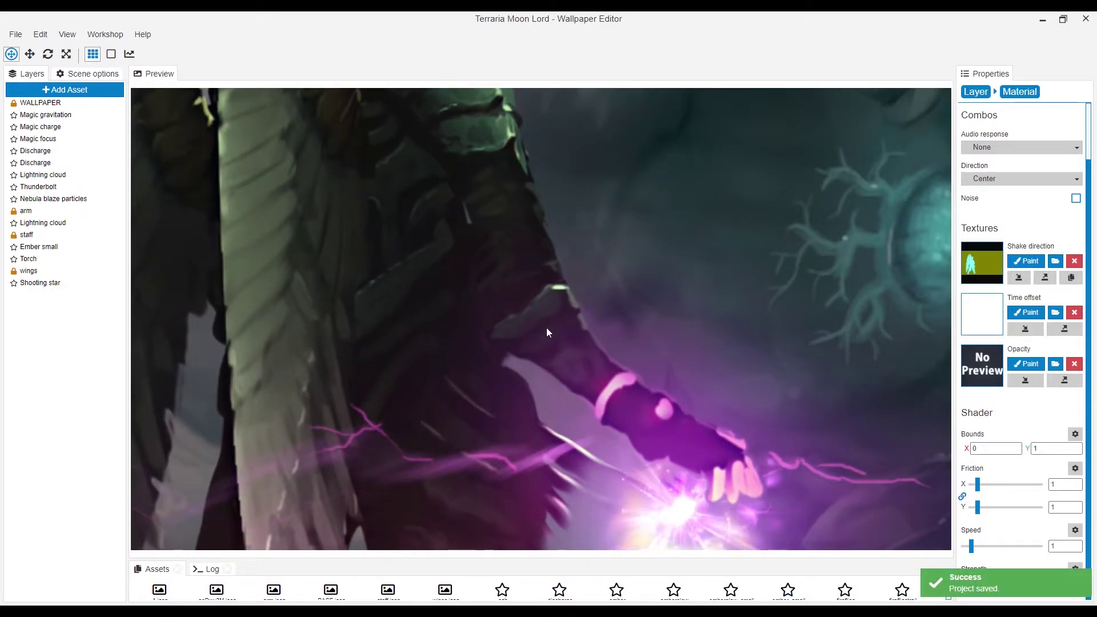
{"action": "scroll", "coordinate": [536, 329], "scroll_direction": "down", "scroll_amount": 5}
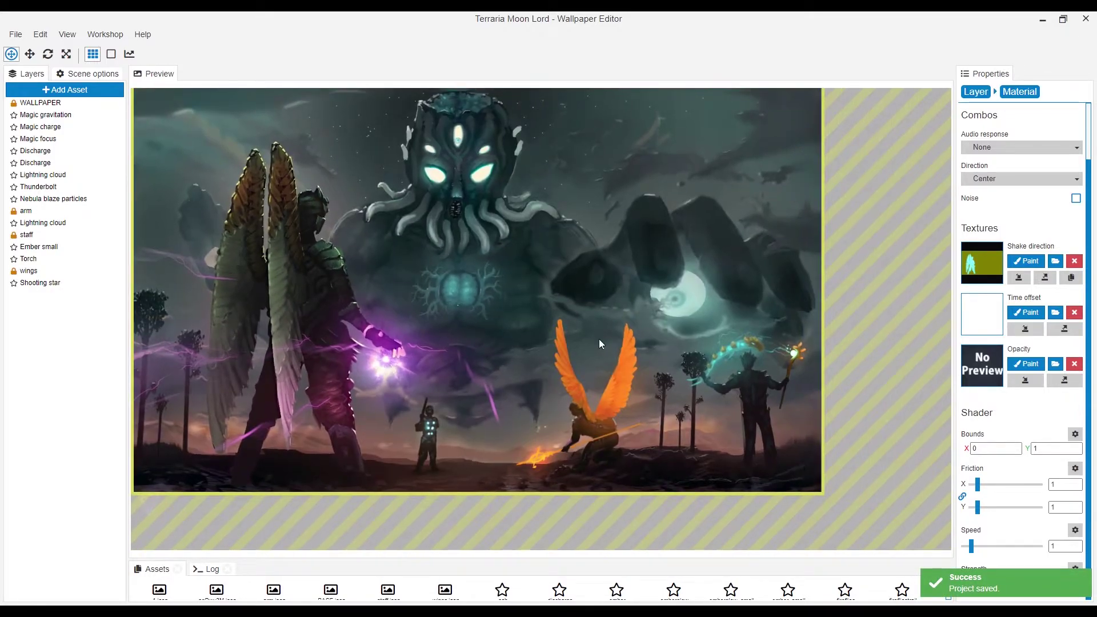
{"action": "scroll", "coordinate": [589, 416], "scroll_direction": "up", "scroll_amount": 2}
{"action": "scroll", "coordinate": [668, 408], "scroll_direction": "down", "scroll_amount": 1}
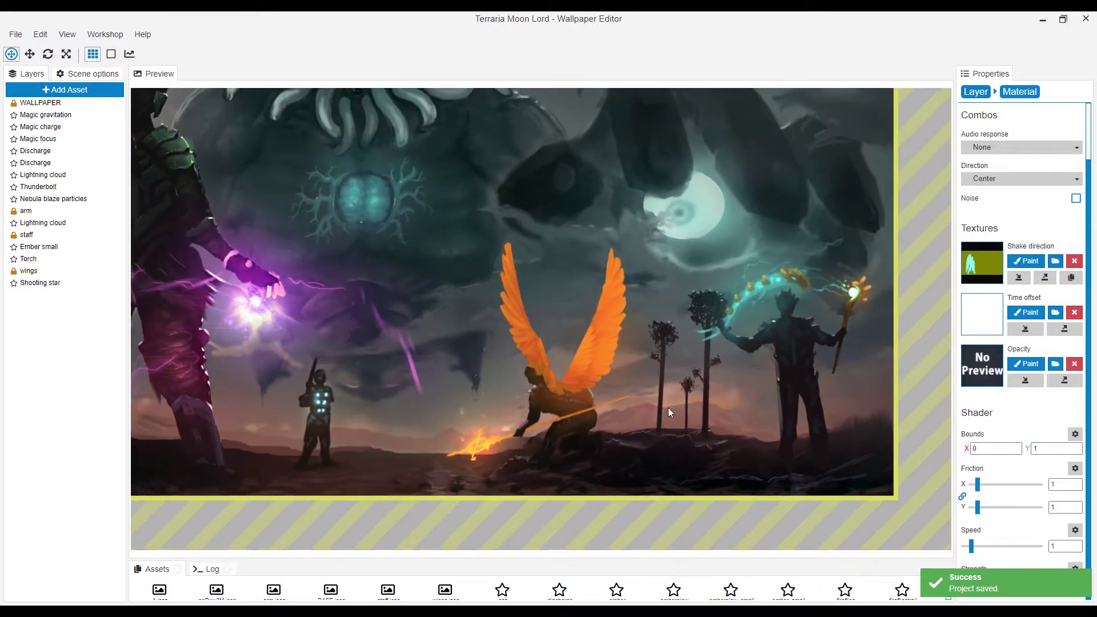
{"action": "scroll", "coordinate": [631, 351], "scroll_direction": "up", "scroll_amount": 3}
{"action": "scroll", "coordinate": [608, 323], "scroll_direction": "up", "scroll_amount": 1}
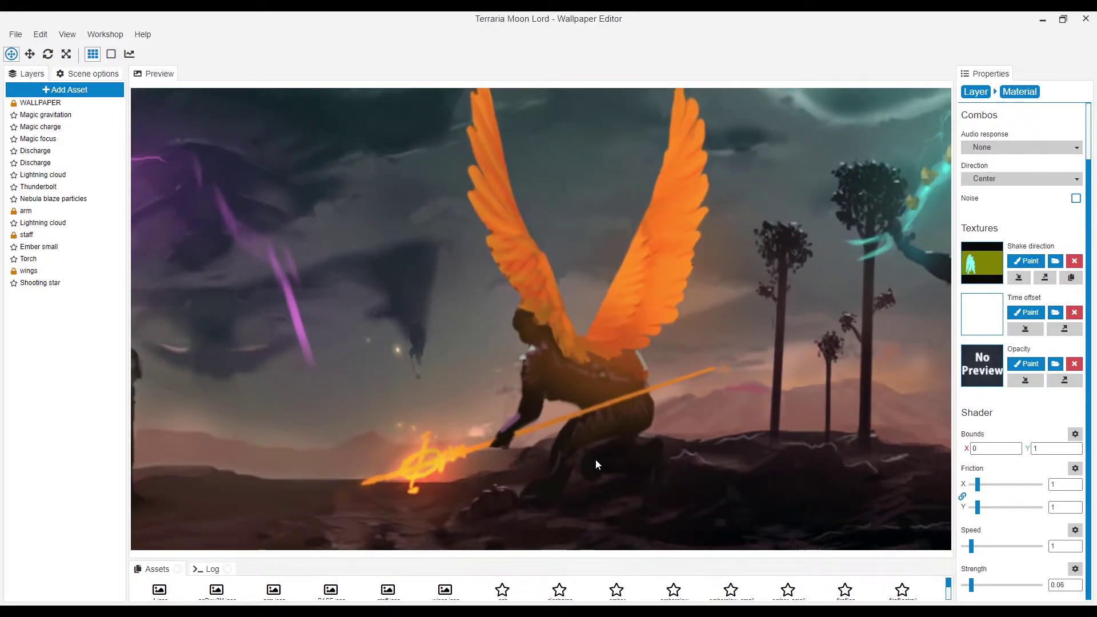
{"action": "scroll", "coordinate": [596, 464], "scroll_direction": "up", "scroll_amount": 1}
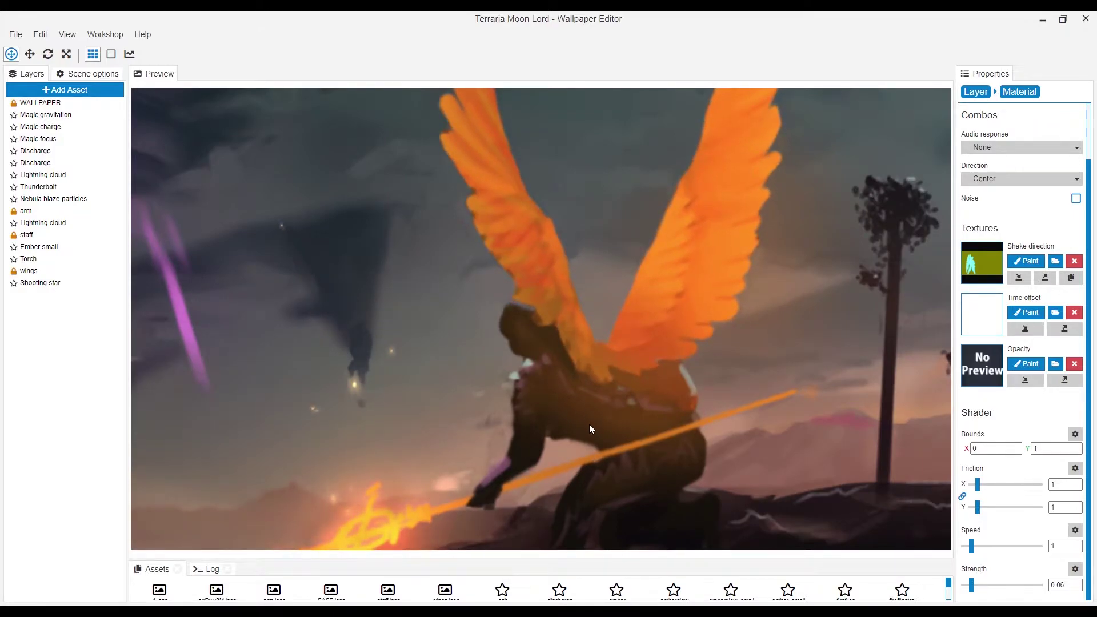
{"action": "scroll", "coordinate": [589, 424], "scroll_direction": "down", "scroll_amount": 1}
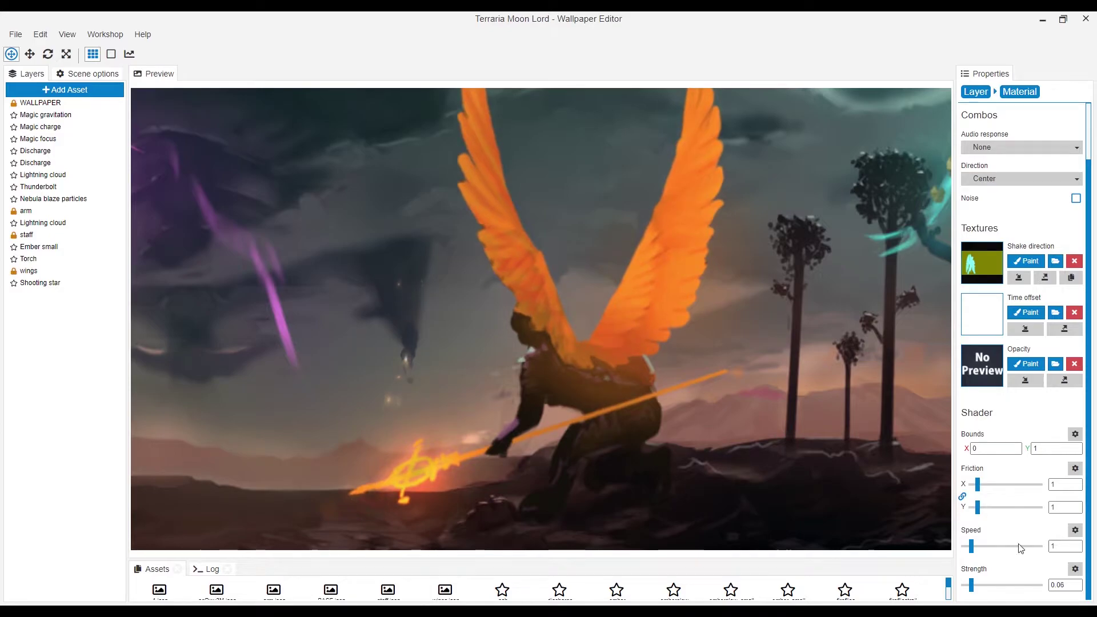
{"action": "scroll", "coordinate": [326, 353], "scroll_direction": "down", "scroll_amount": 2}
{"action": "left_click", "coordinate": [40, 102]}
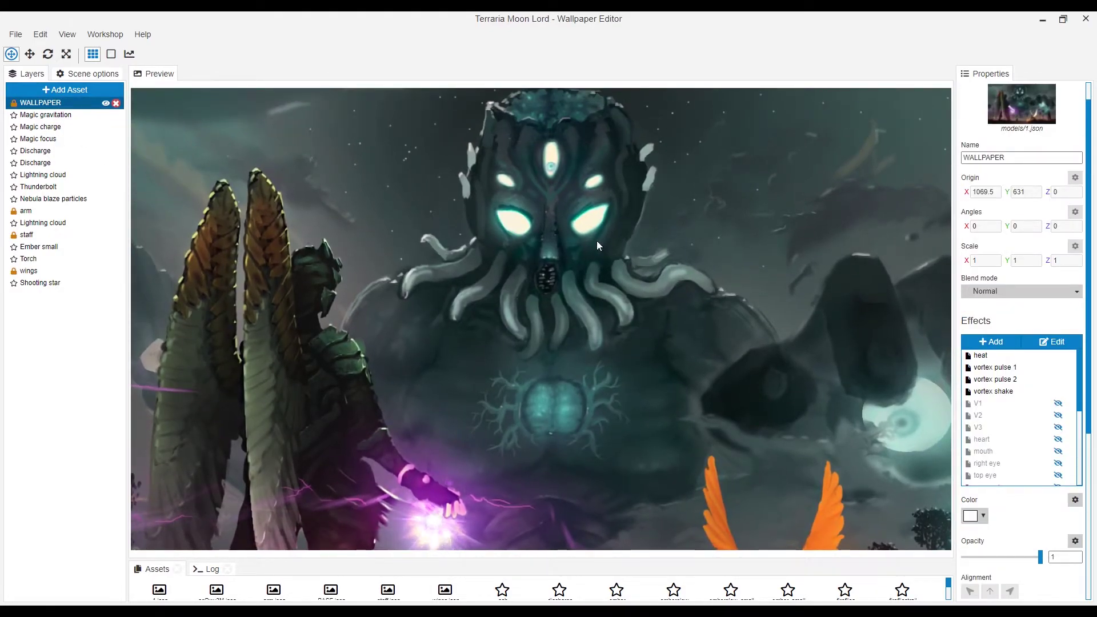
{"action": "scroll", "coordinate": [563, 357], "scroll_direction": "up", "scroll_amount": 2}
{"action": "scroll", "coordinate": [557, 394], "scroll_direction": "up", "scroll_amount": 1}
{"action": "scroll", "coordinate": [553, 421], "scroll_direction": "up", "scroll_amount": 1}
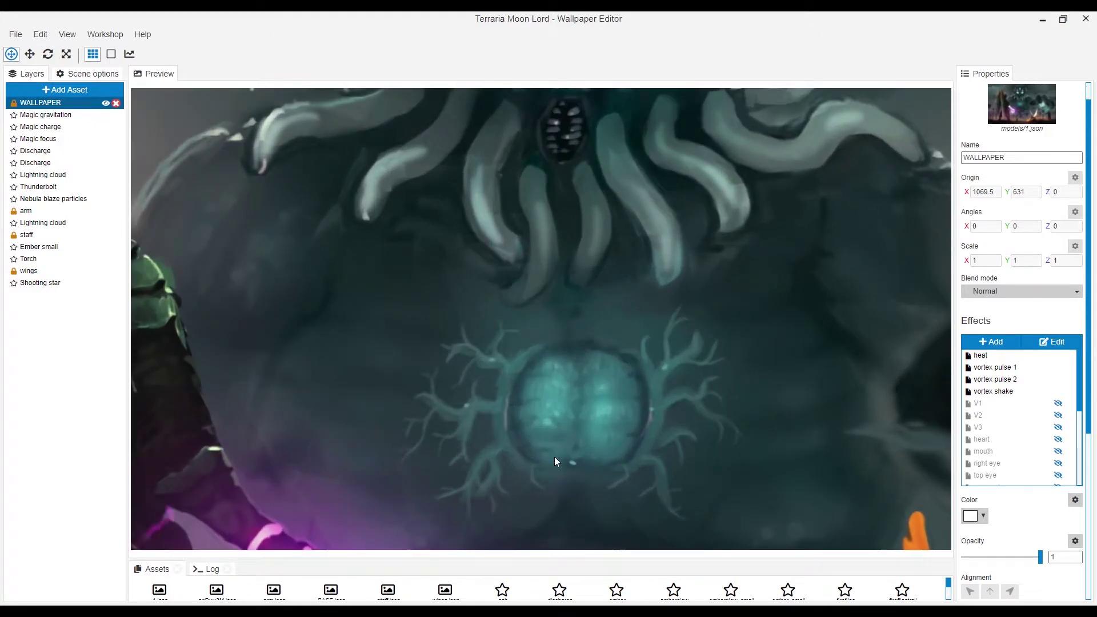
{"action": "scroll", "coordinate": [555, 456], "scroll_direction": "up", "scroll_amount": 1}
{"action": "scroll", "coordinate": [554, 456], "scroll_direction": "up", "scroll_amount": 1}
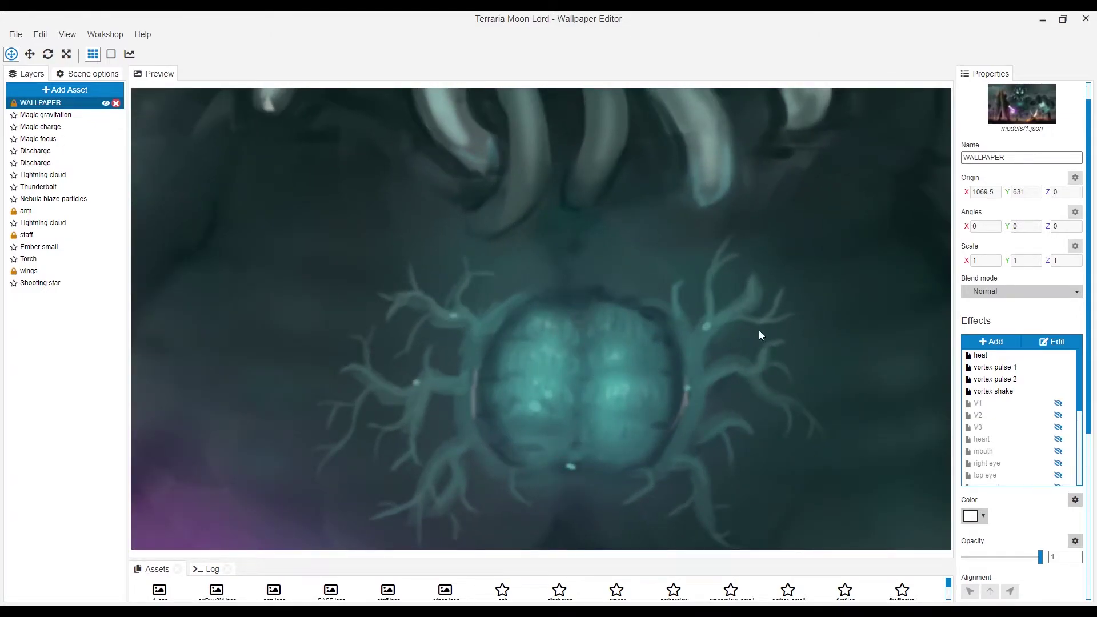
Step: Enable the V1 pulse effect, paint its opacity mask over the chest veins with pulse speed 1.85, and save
{"action": "left_click", "coordinate": [1006, 407]}
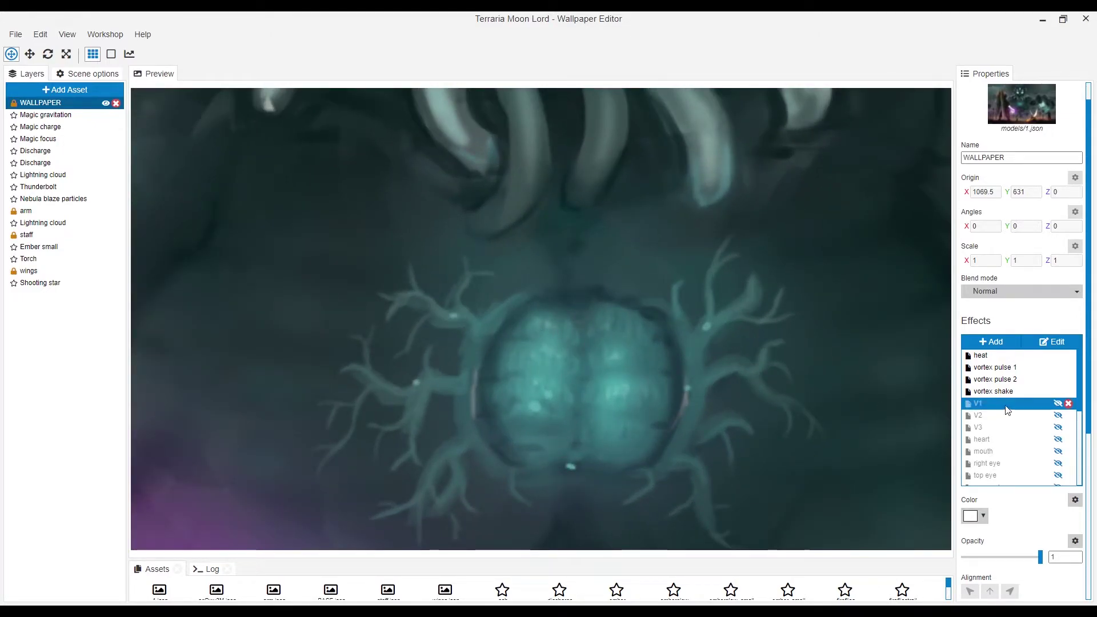
{"action": "left_click", "coordinate": [1059, 406]}
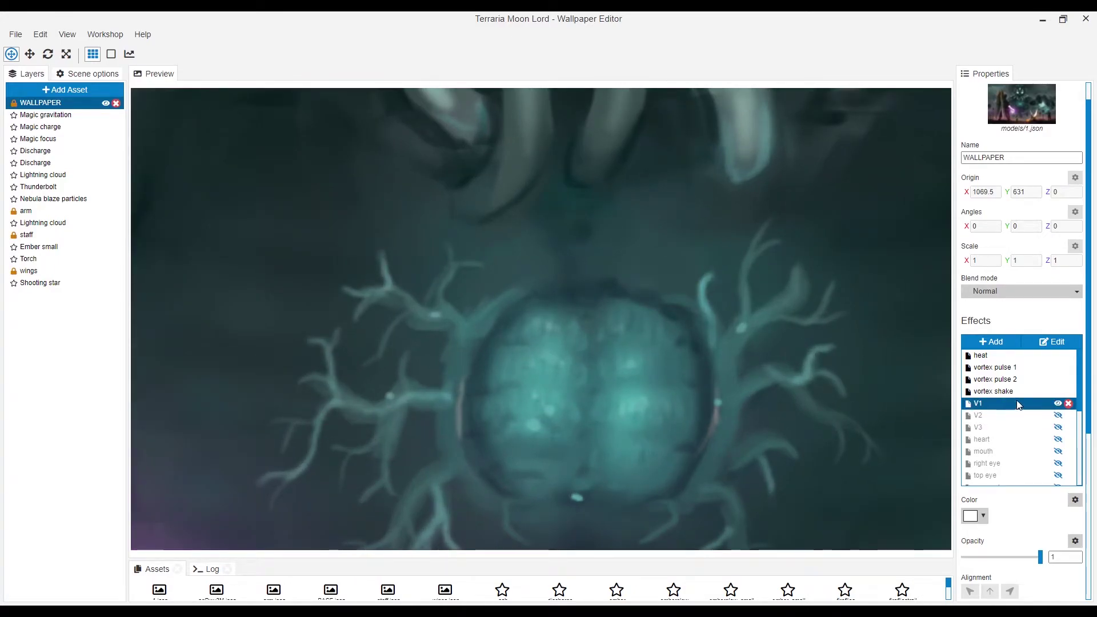
{"action": "left_click", "coordinate": [1053, 342]}
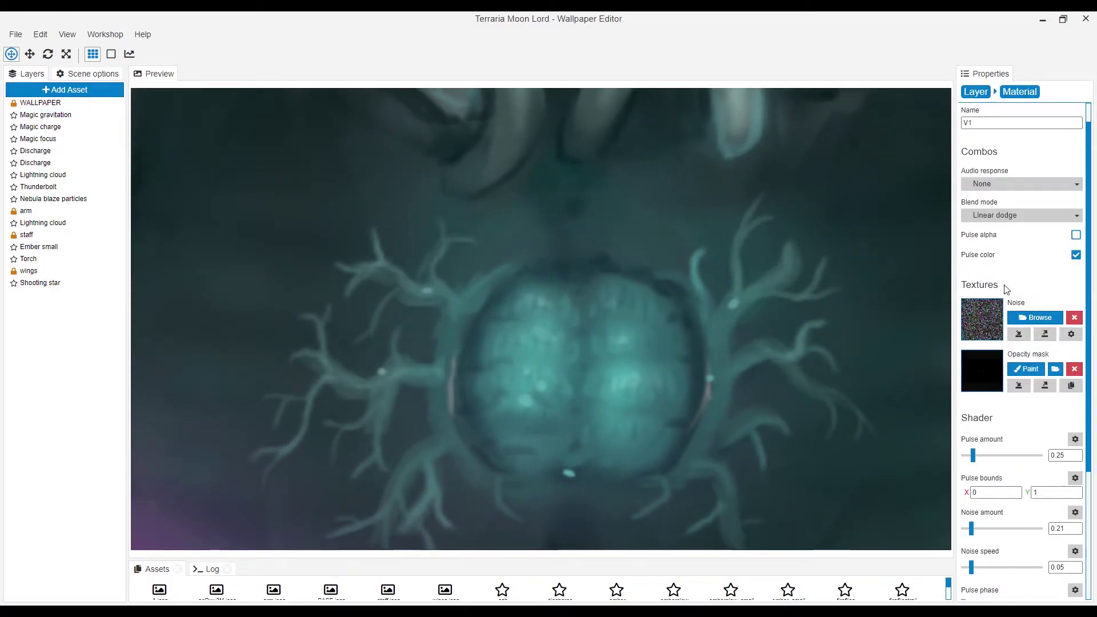
{"action": "left_click", "coordinate": [1032, 374]}
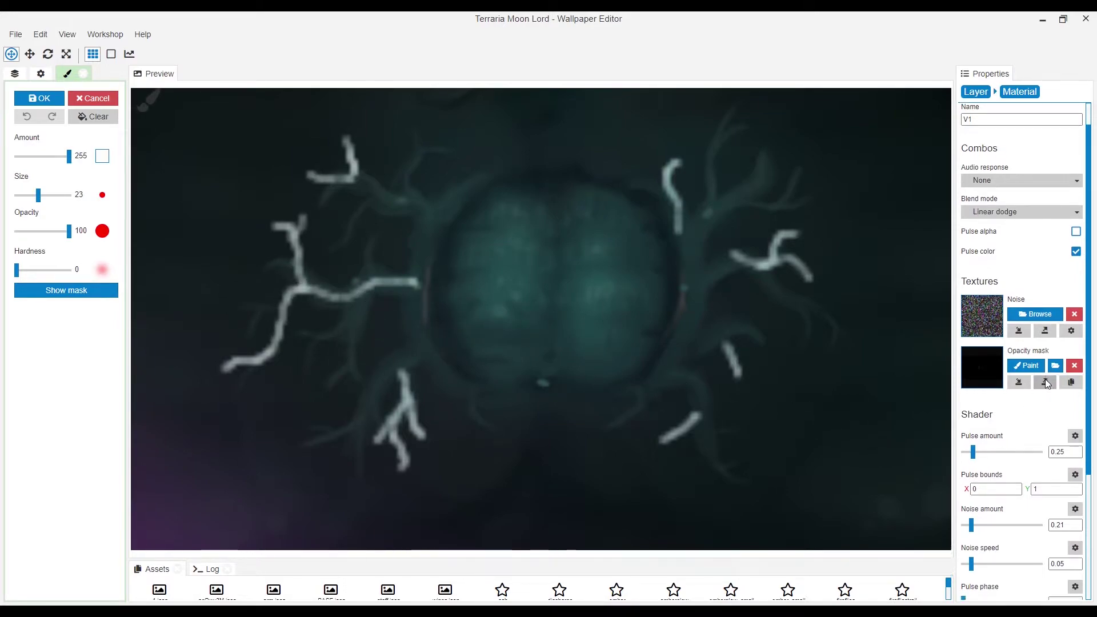
{"action": "scroll", "coordinate": [1020, 371], "scroll_direction": "down", "scroll_amount": 3}
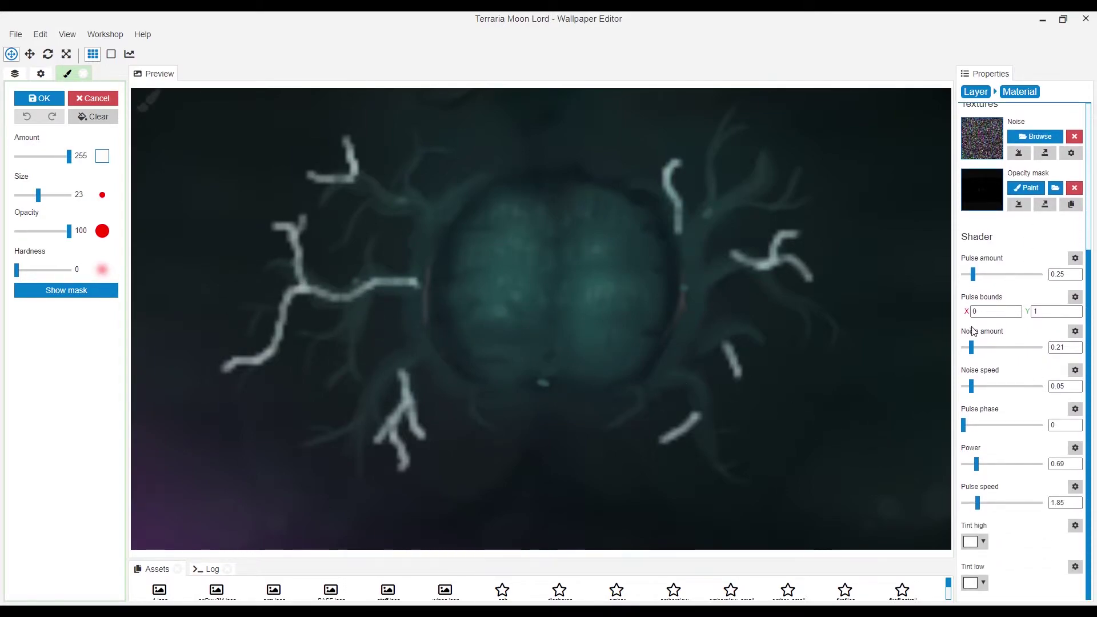
{"action": "key", "text": "ctrl+s"}
{"action": "left_click", "coordinate": [1067, 503]}
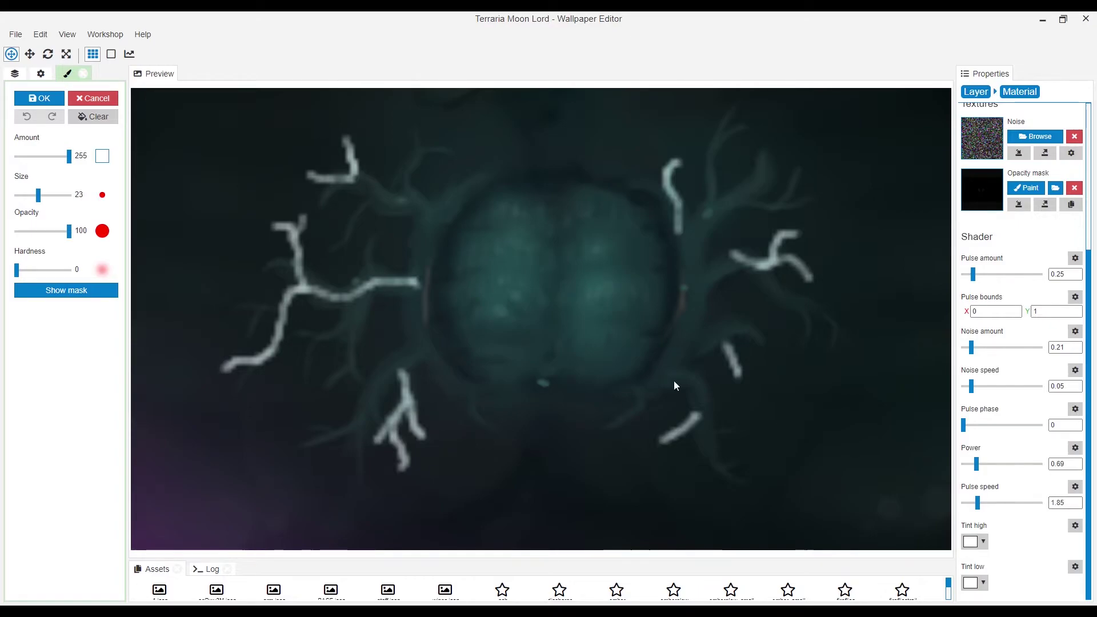
{"action": "left_click", "coordinate": [49, 102]}
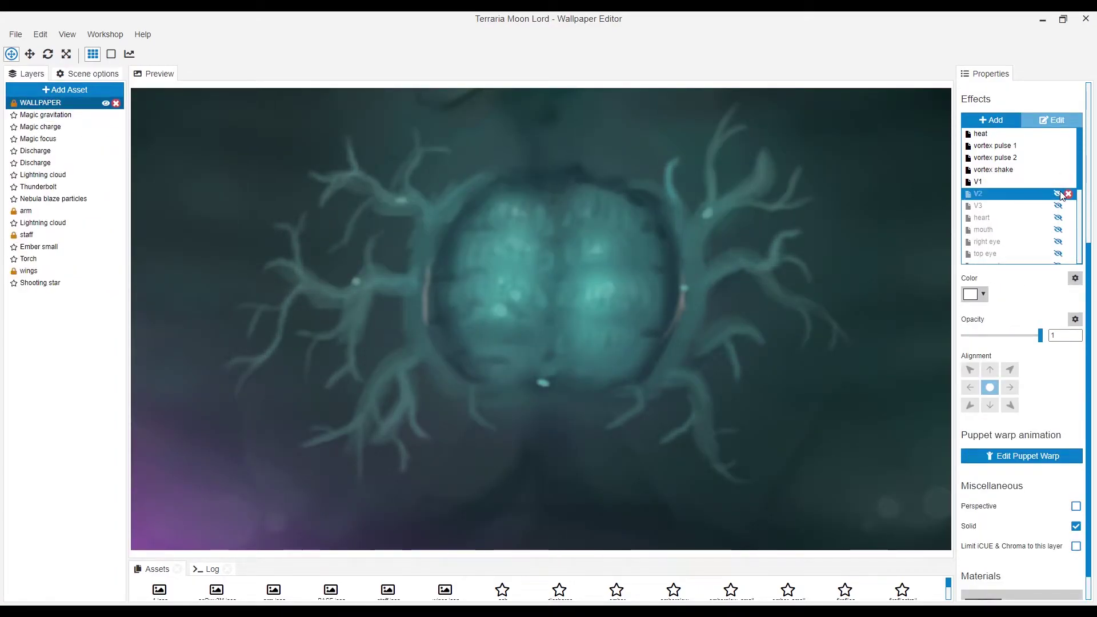
Step: Enable the V2 and V3 pulse effects, adjust their pulse speed, save, and return to the WALLPAPER layer
{"action": "left_click", "coordinate": [1060, 194]}
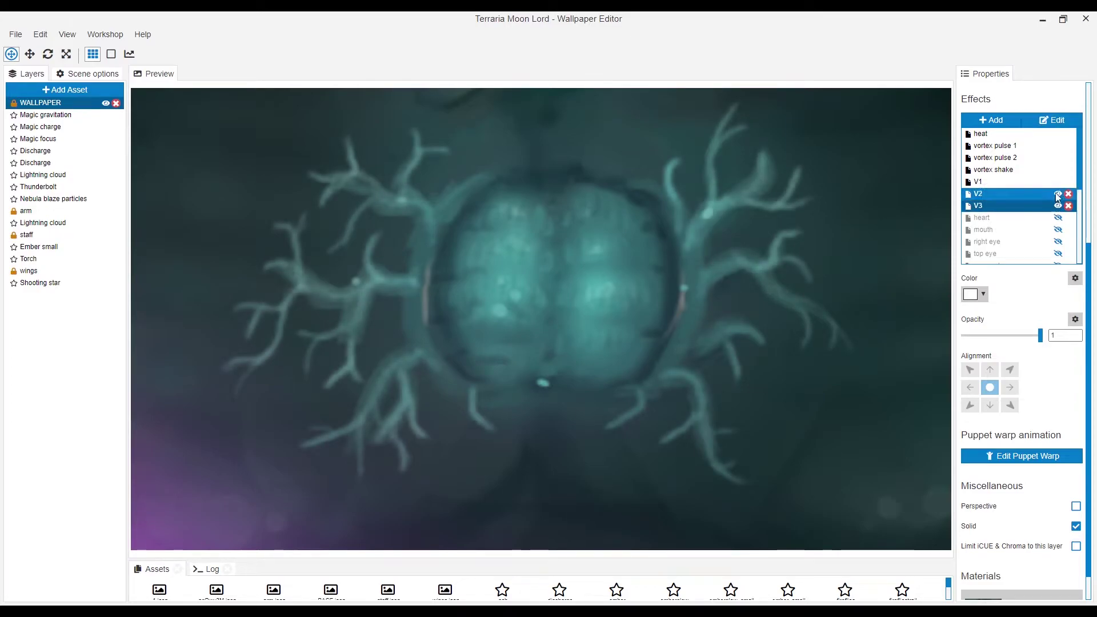
{"action": "left_click", "coordinate": [1052, 120]}
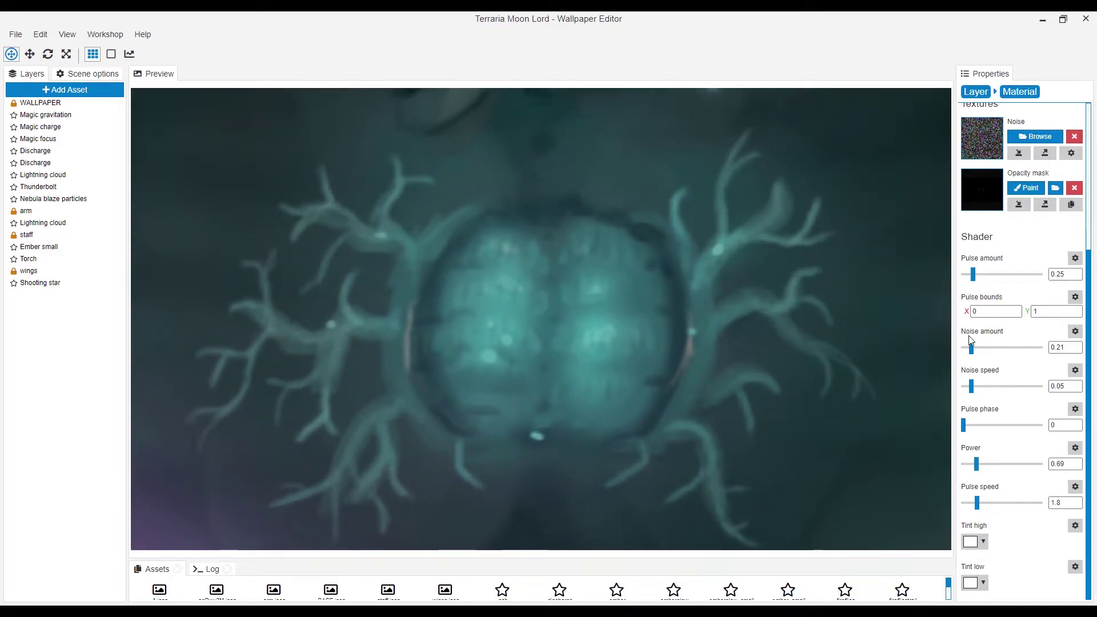
{"action": "key", "text": "ctrl+s"}
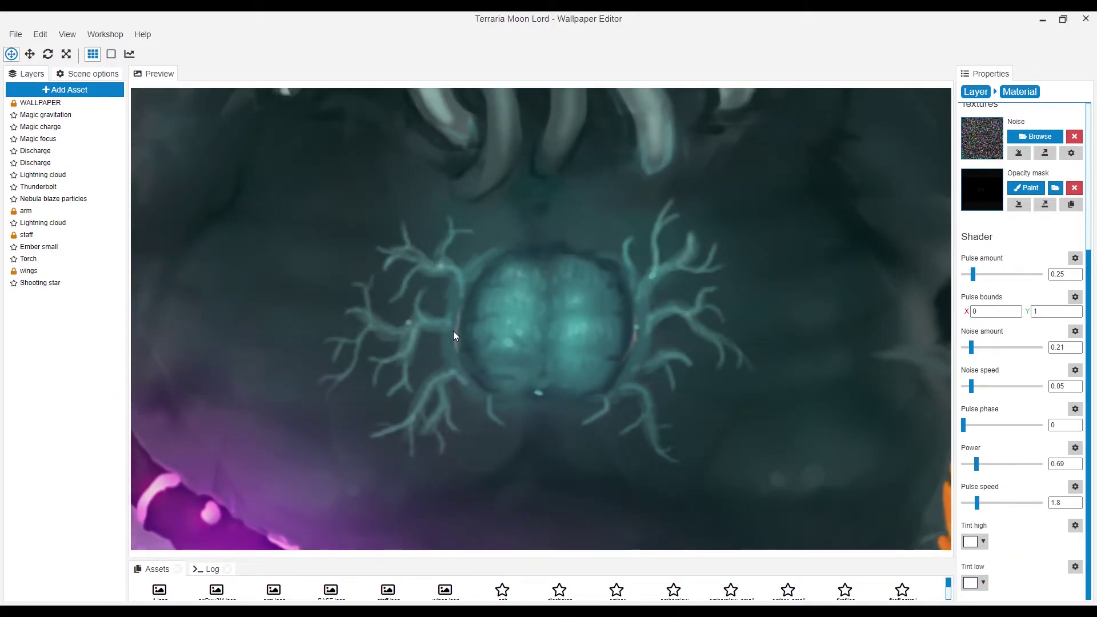
{"action": "scroll", "coordinate": [674, 320], "scroll_direction": "down", "scroll_amount": 5}
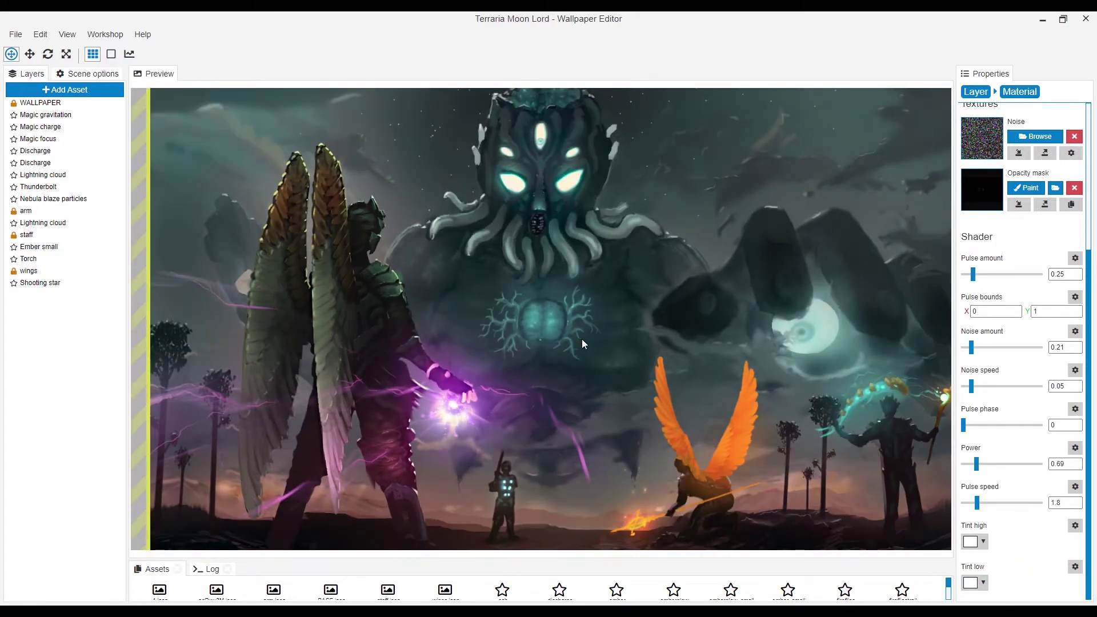
{"action": "scroll", "coordinate": [539, 340], "scroll_direction": "up", "scroll_amount": 3}
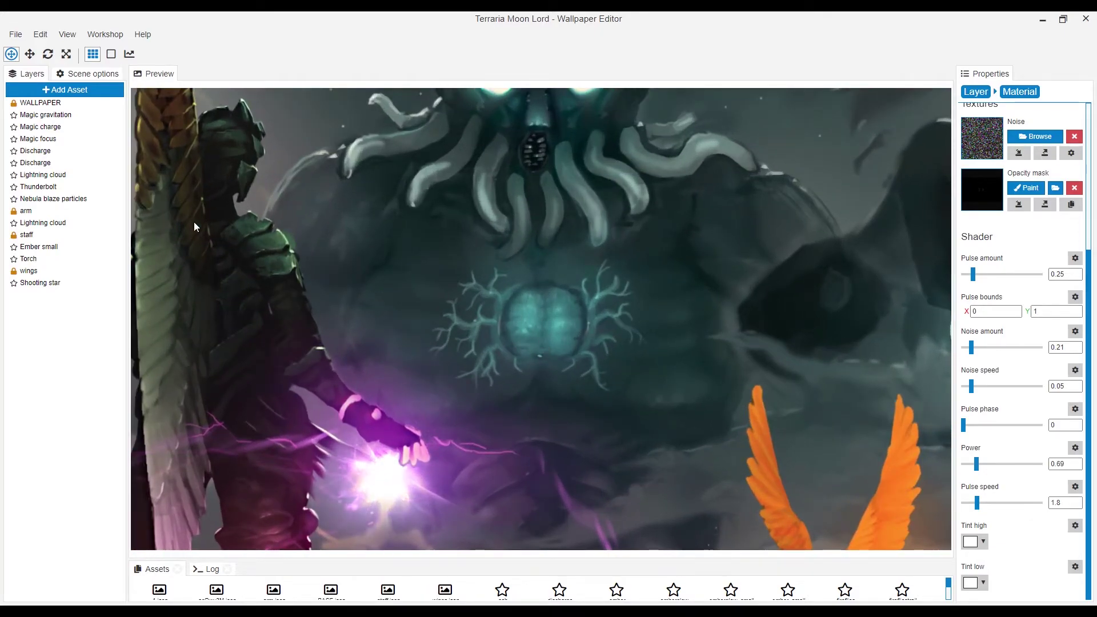
{"action": "left_click", "coordinate": [542, 341]}
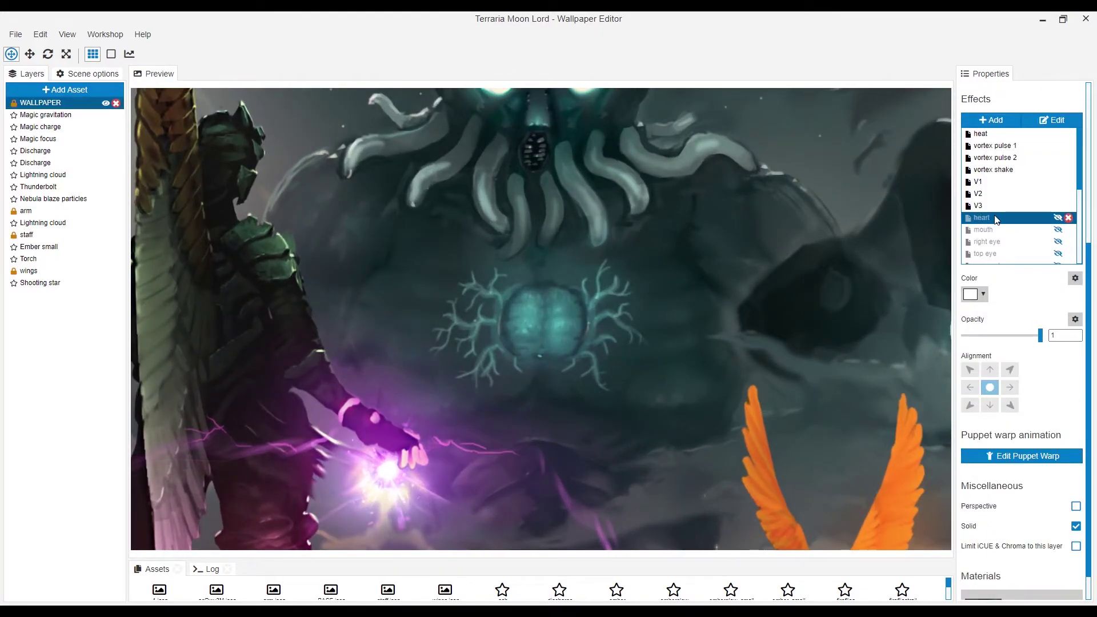
{"action": "scroll", "coordinate": [508, 315], "scroll_direction": "up", "scroll_amount": 3}
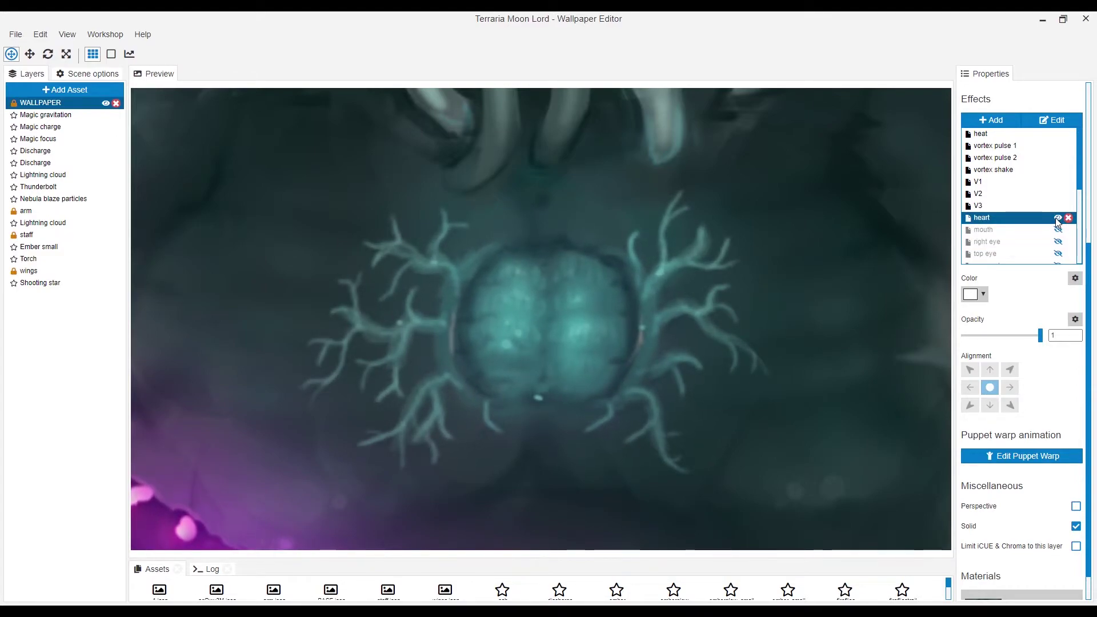
{"action": "scroll", "coordinate": [588, 263], "scroll_direction": "down", "scroll_amount": 3}
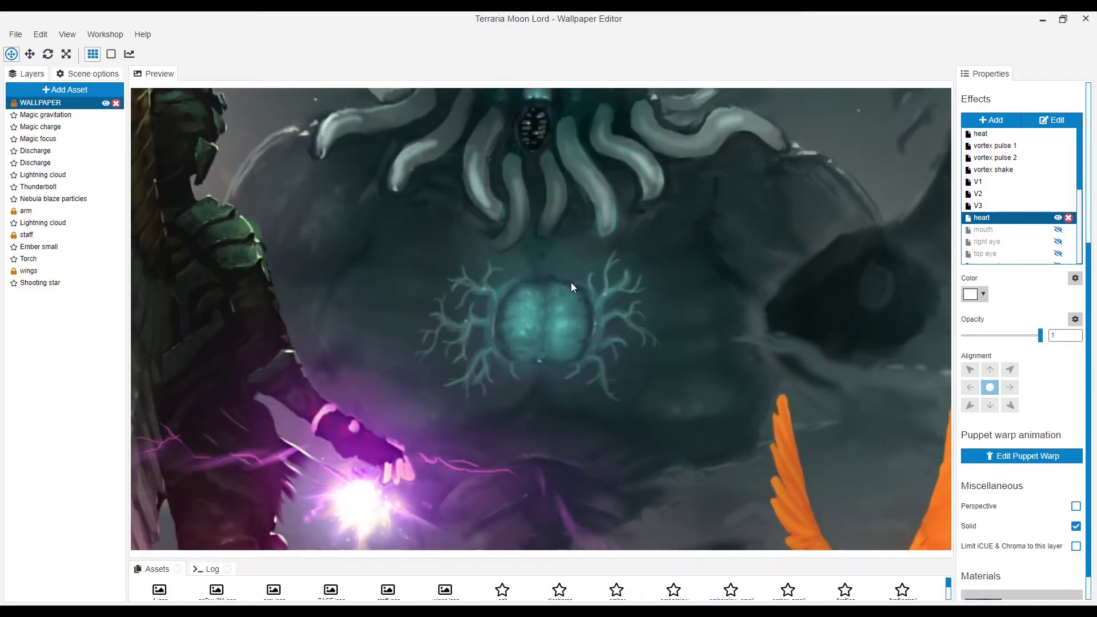
{"action": "scroll", "coordinate": [568, 284], "scroll_direction": "up", "scroll_amount": 1}
{"action": "scroll", "coordinate": [564, 286], "scroll_direction": "up", "scroll_amount": 1}
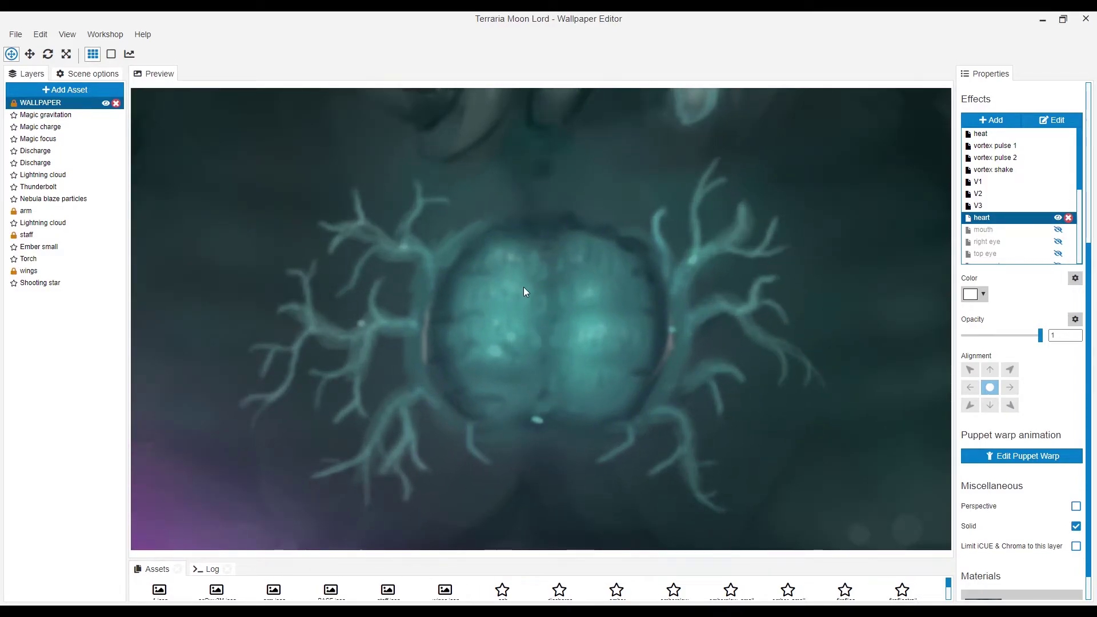
{"action": "scroll", "coordinate": [524, 292], "scroll_direction": "up", "scroll_amount": 1}
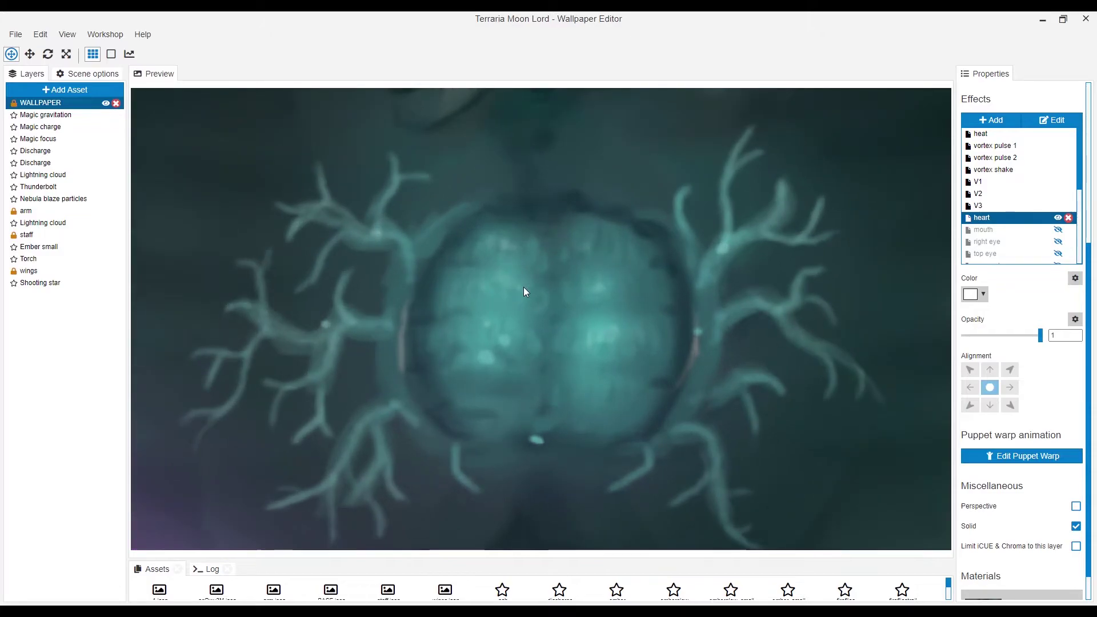
{"action": "scroll", "coordinate": [1037, 457], "scroll_direction": "up", "scroll_amount": 3}
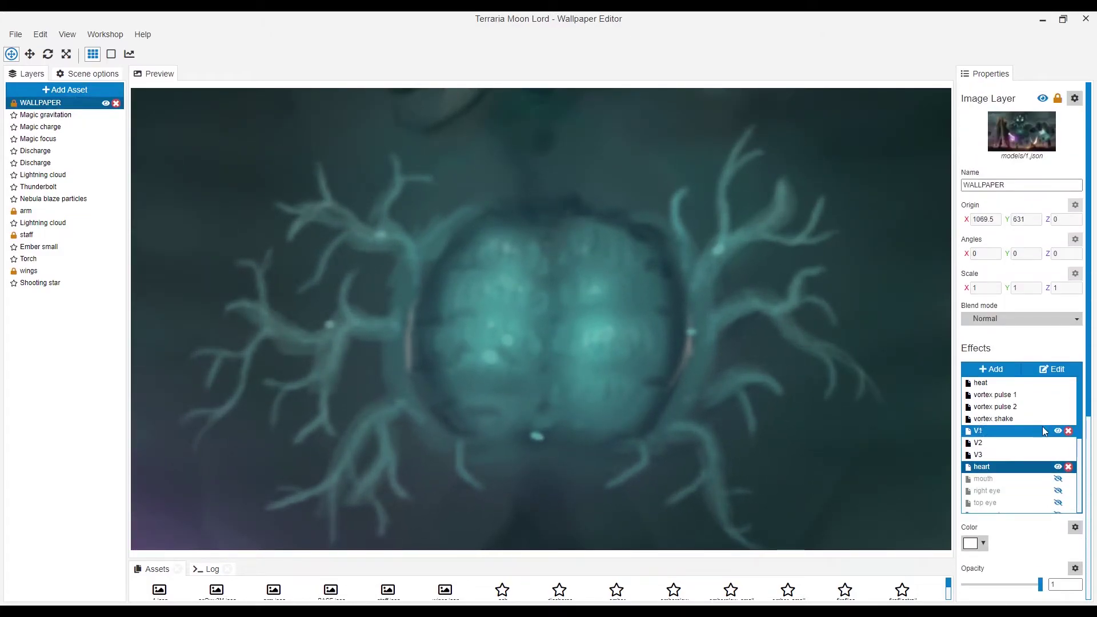
Step: Paint the heart Shake effect's shake-direction mask with a size-198 spread brush and confirm it
{"action": "left_click", "coordinate": [1053, 369]}
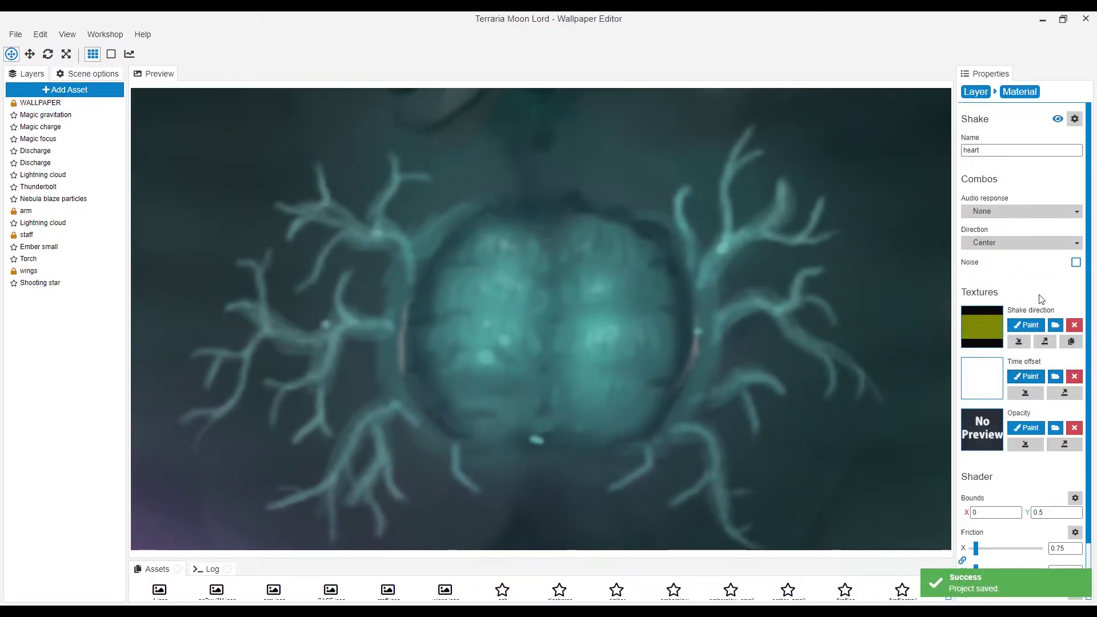
{"action": "left_click", "coordinate": [1029, 326]}
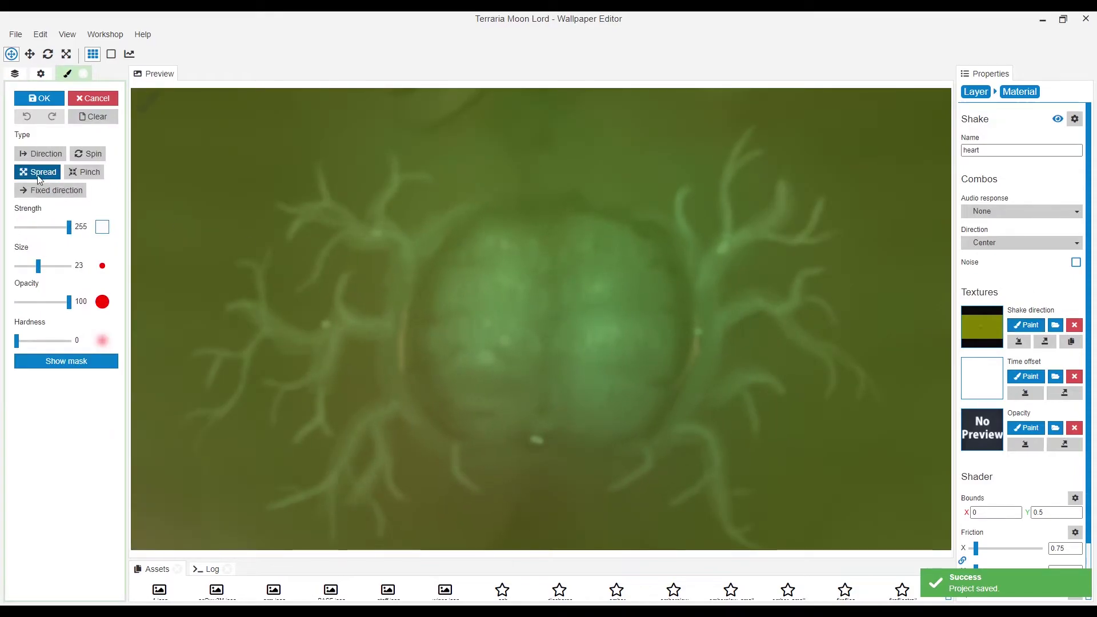
{"action": "left_click_drag", "start_coordinate": [49, 266], "coordinate": [52, 266]}
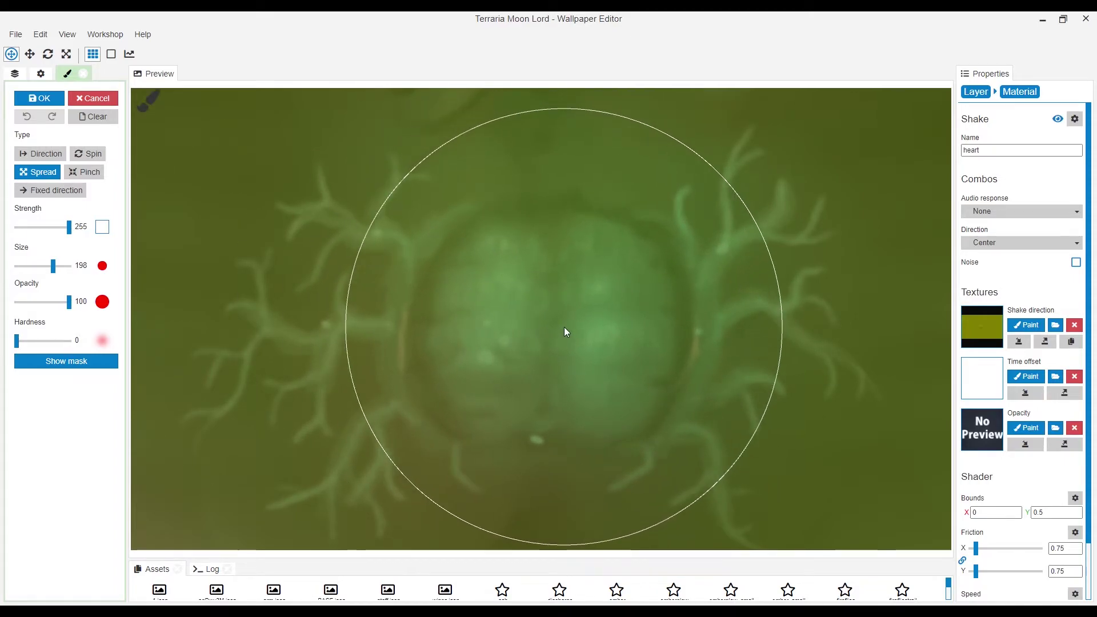
{"action": "left_click", "coordinate": [39, 98]}
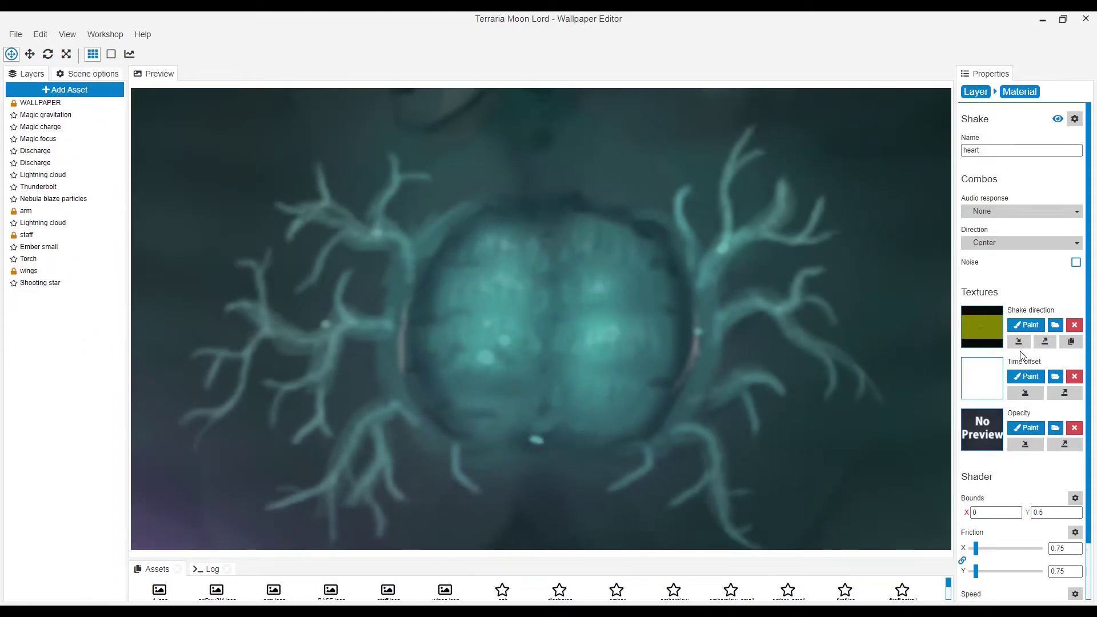
{"action": "scroll", "coordinate": [1046, 450], "scroll_direction": "down", "scroll_amount": 1}
Step: Leave the heart shake's Bounds Y at 0.5 after trying other values, then save the project
{"action": "double_click", "coordinate": [1049, 450]}
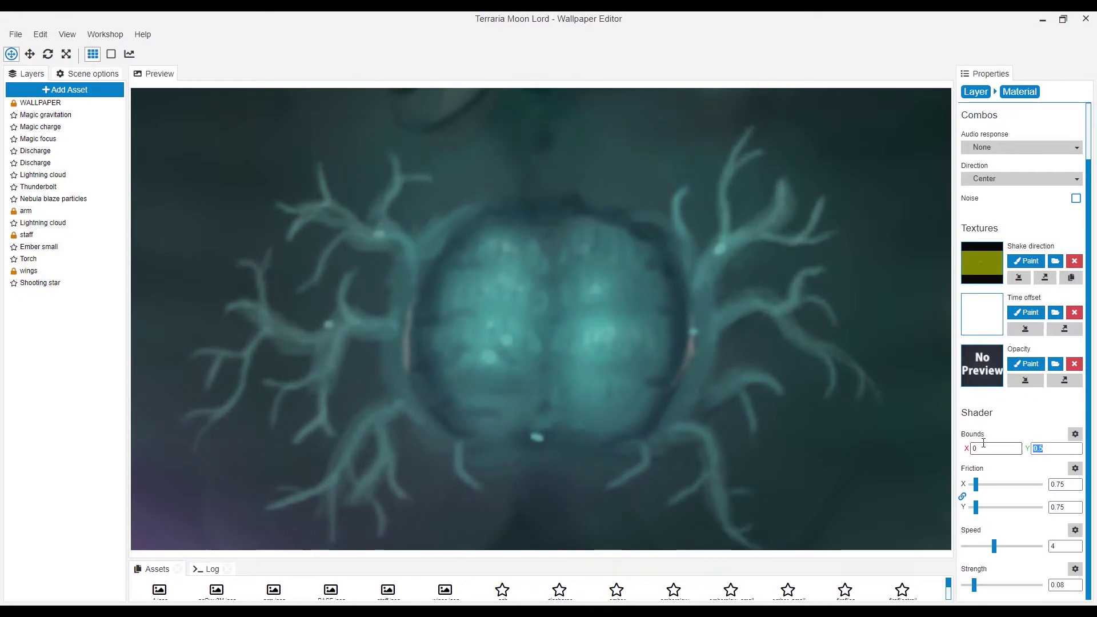
{"action": "left_click", "coordinate": [1057, 448]}
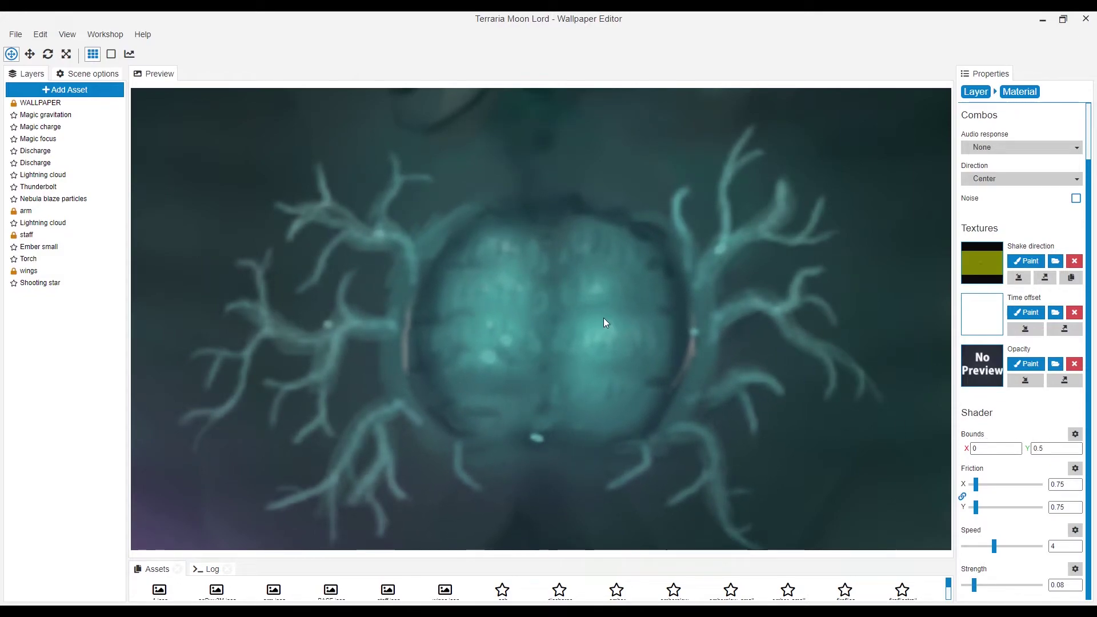
{"action": "left_click_drag", "start_coordinate": [1058, 448], "coordinate": [998, 446]}
{"action": "type", "text": "1"}
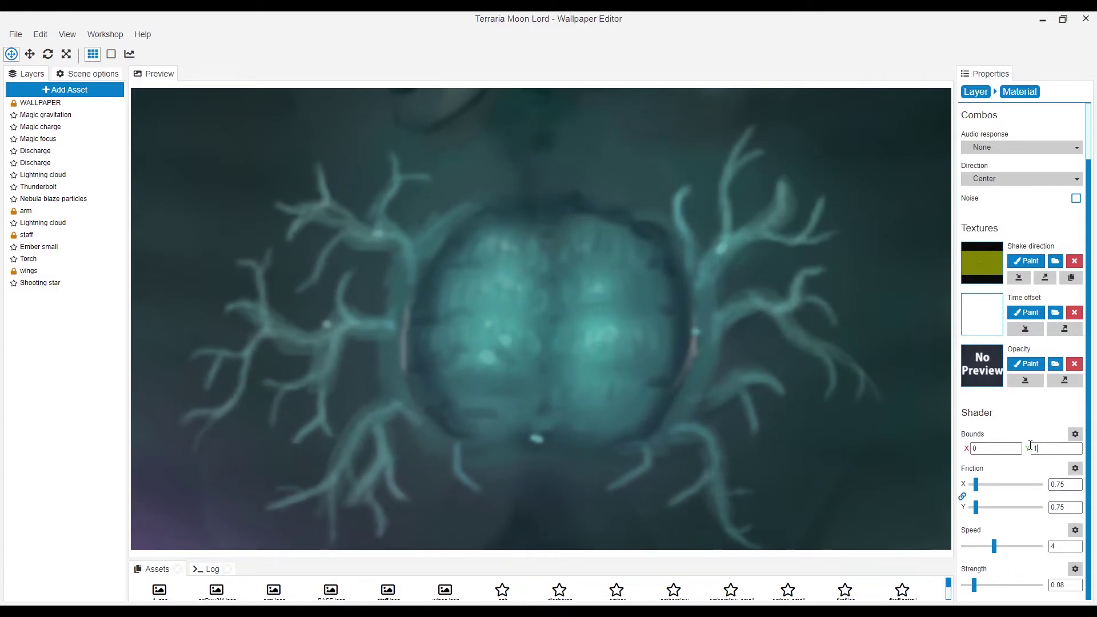
{"action": "type", "text": "0"}
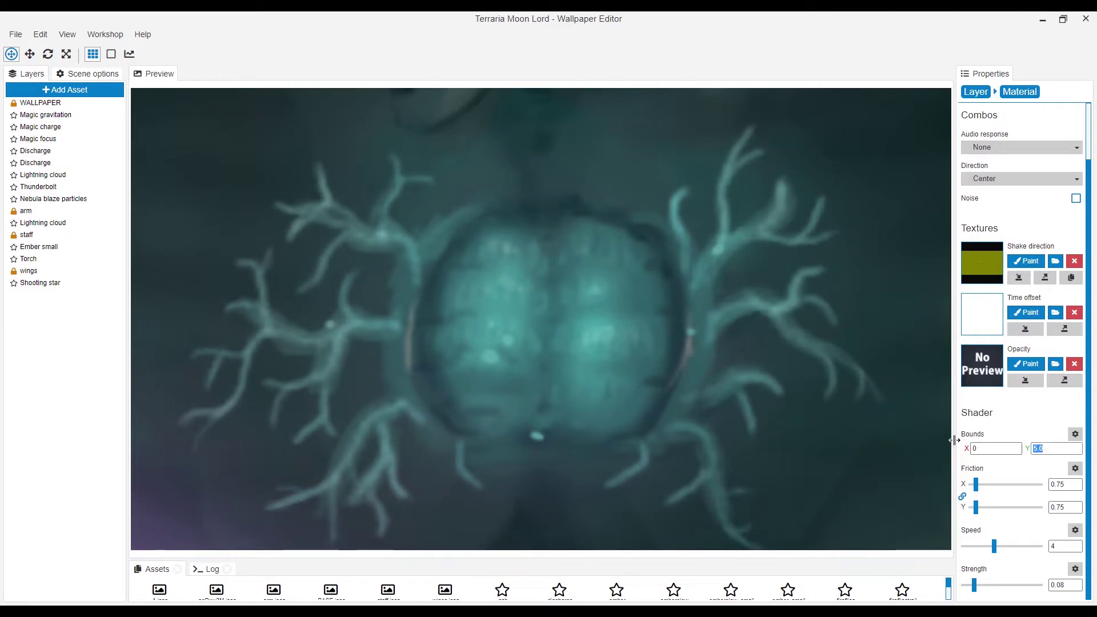
{"action": "type", "text": "0.5"}
{"action": "key", "text": "Return"}
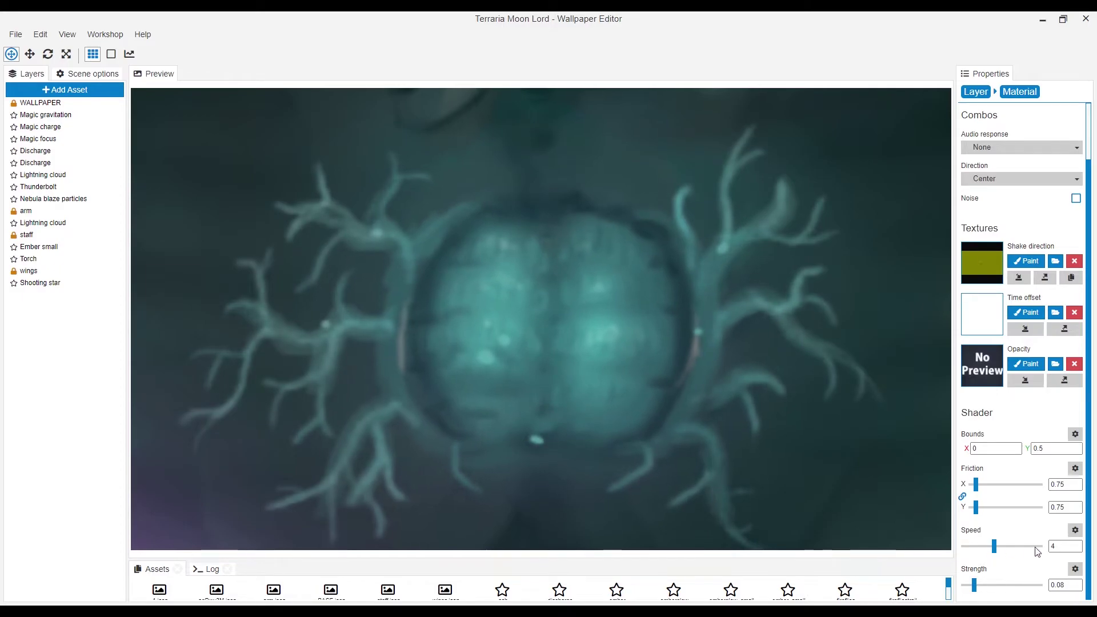
{"action": "key", "text": "ctrl+s"}
Step: Switch the mouth effect on the WALLPAPER layer back on and save the project
{"action": "left_click", "coordinate": [60, 128]}
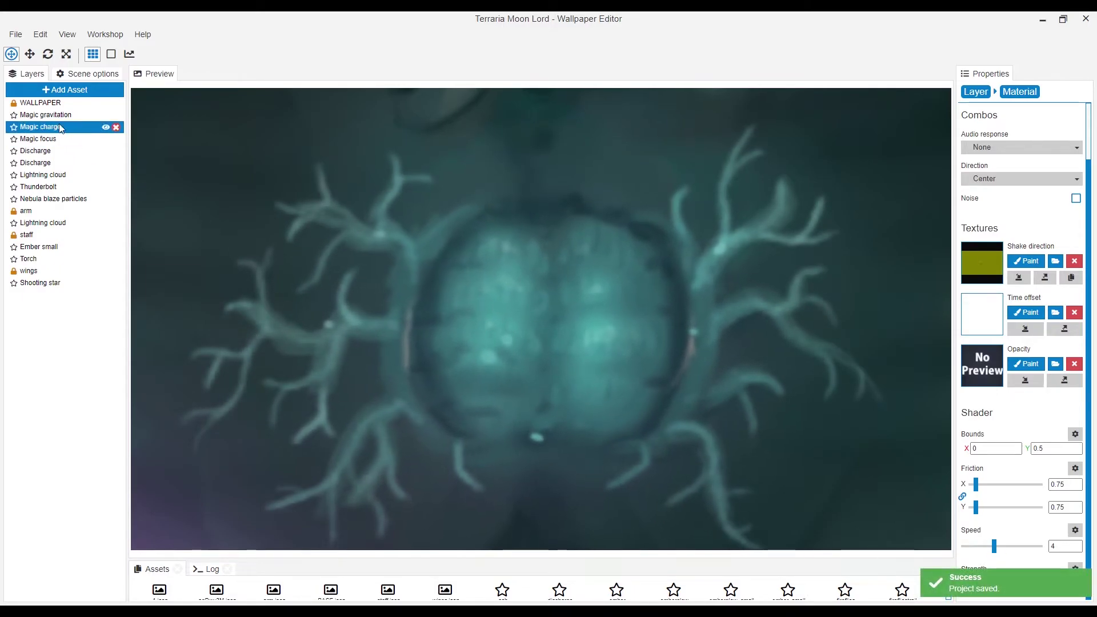
{"action": "left_click", "coordinate": [41, 102]}
{"action": "left_click", "coordinate": [995, 392]}
{"action": "scroll", "coordinate": [1003, 400], "scroll_direction": "down", "scroll_amount": 1}
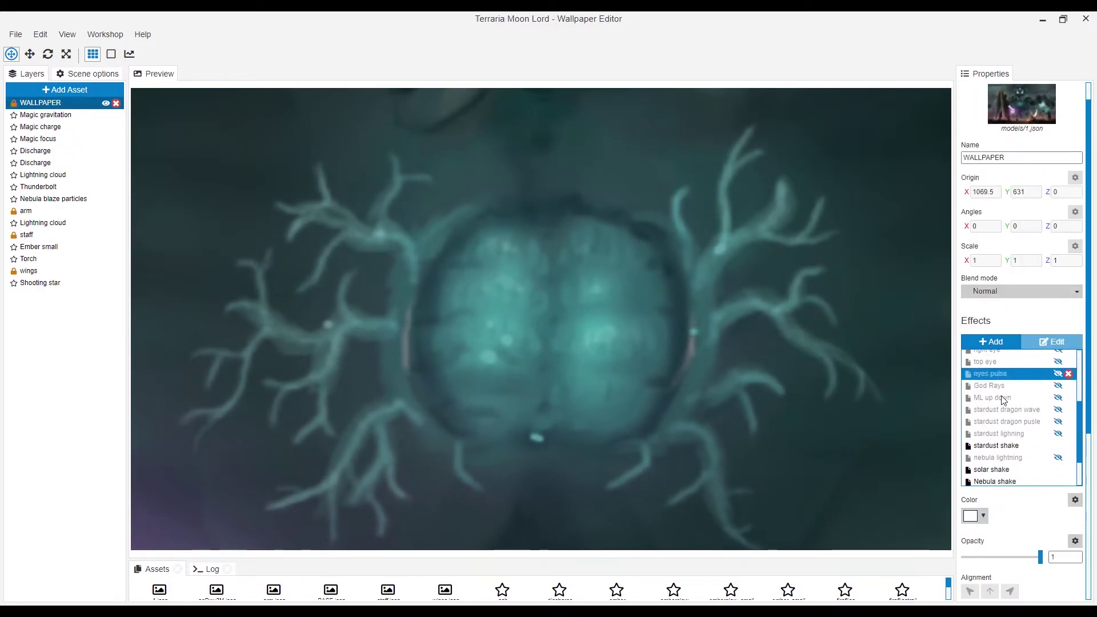
{"action": "scroll", "coordinate": [1003, 400], "scroll_direction": "up", "scroll_amount": 3}
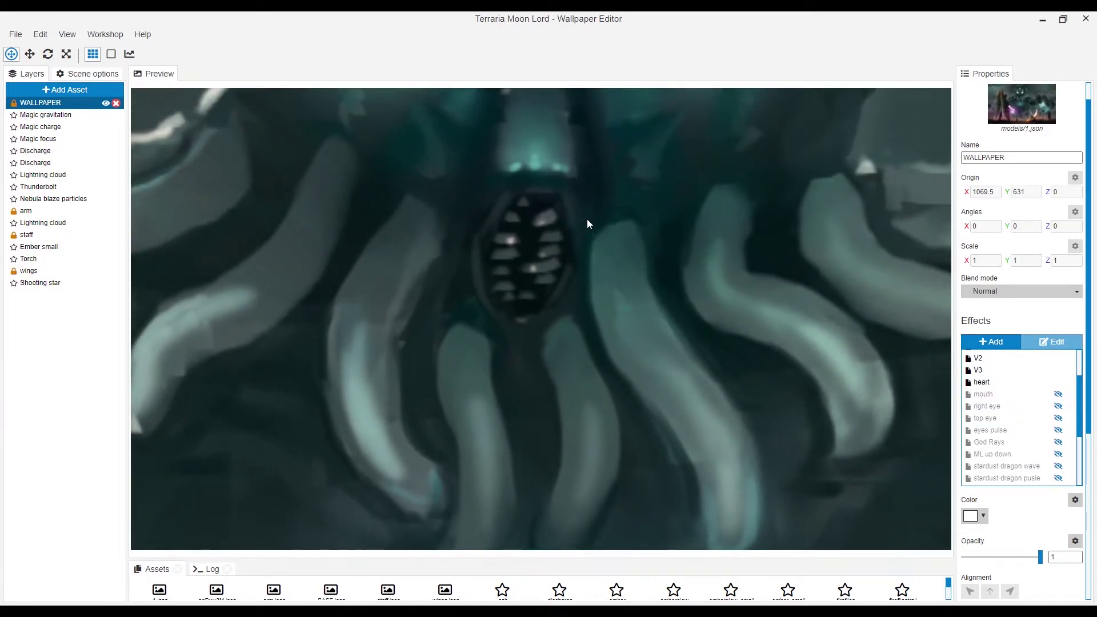
{"action": "left_click", "coordinate": [1029, 394]}
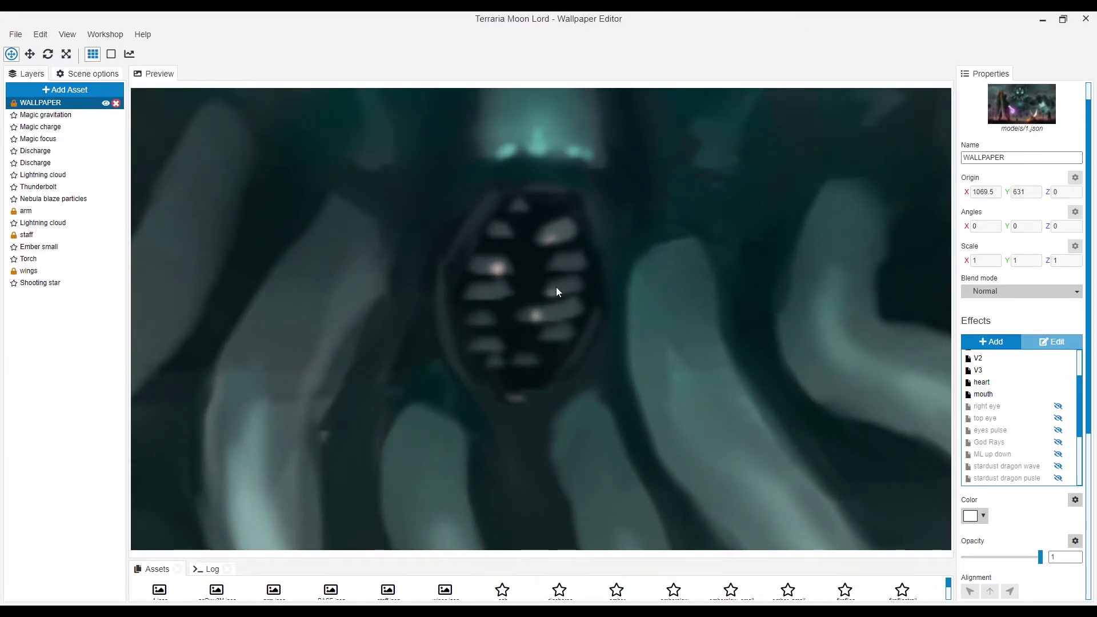
{"action": "key", "text": "ctrl+s"}
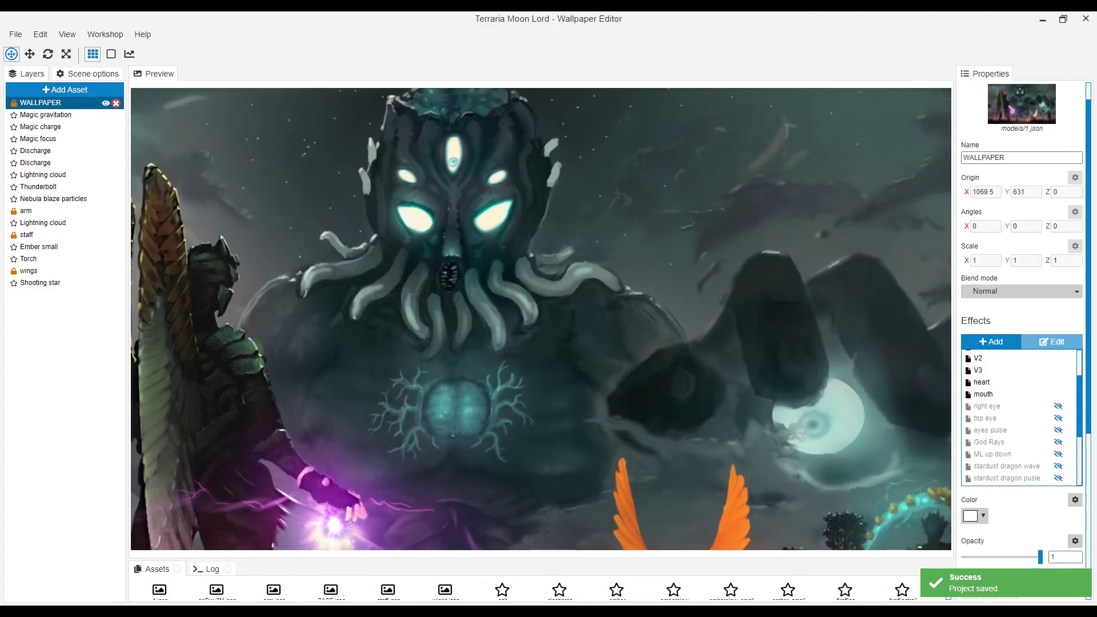
Step: Pick the stardust dragon pulse and right eye effects in the Effects list
{"action": "left_click", "coordinate": [992, 477]}
{"action": "left_click", "coordinate": [1017, 408]}
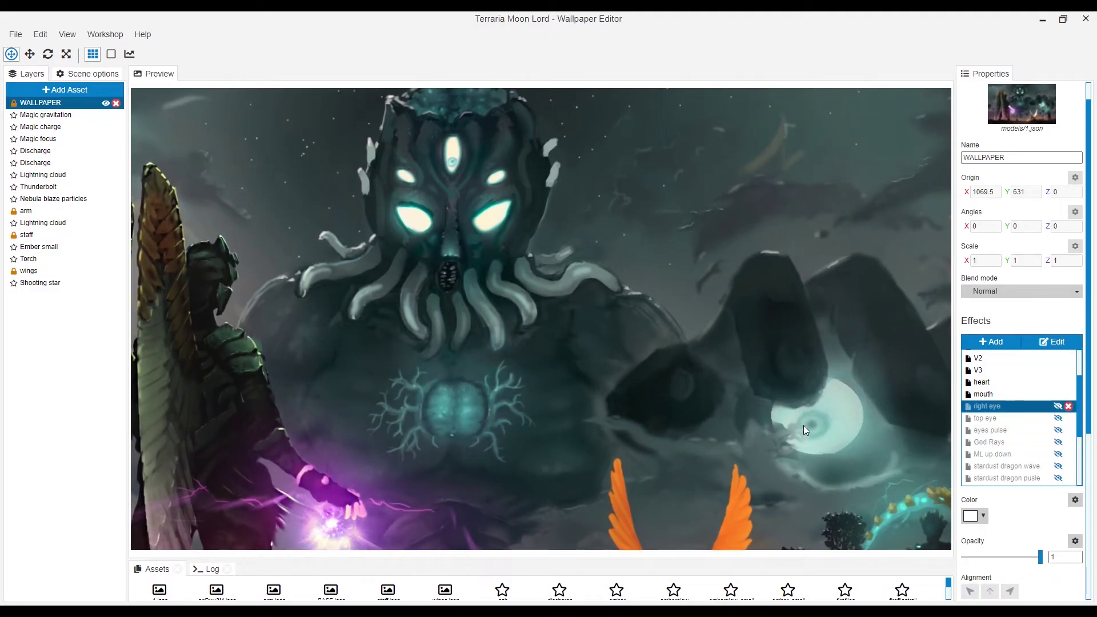
Step: Turn on the right eye effect and preview Iris Movement in the add-effect list without adding it
{"action": "left_click", "coordinate": [1059, 407]}
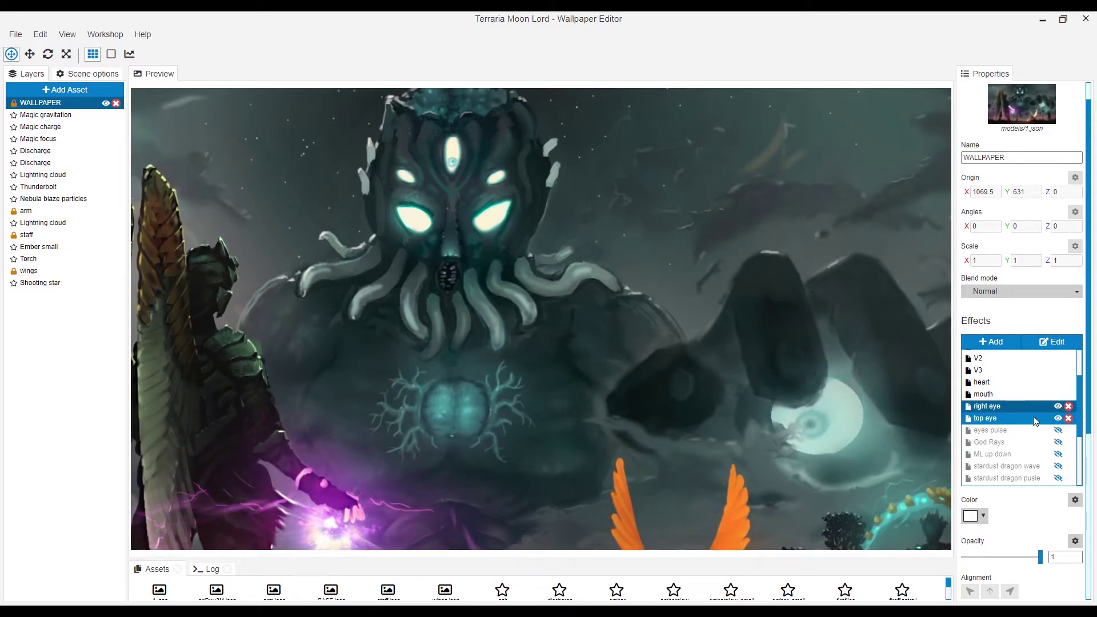
{"action": "left_click", "coordinate": [980, 341]}
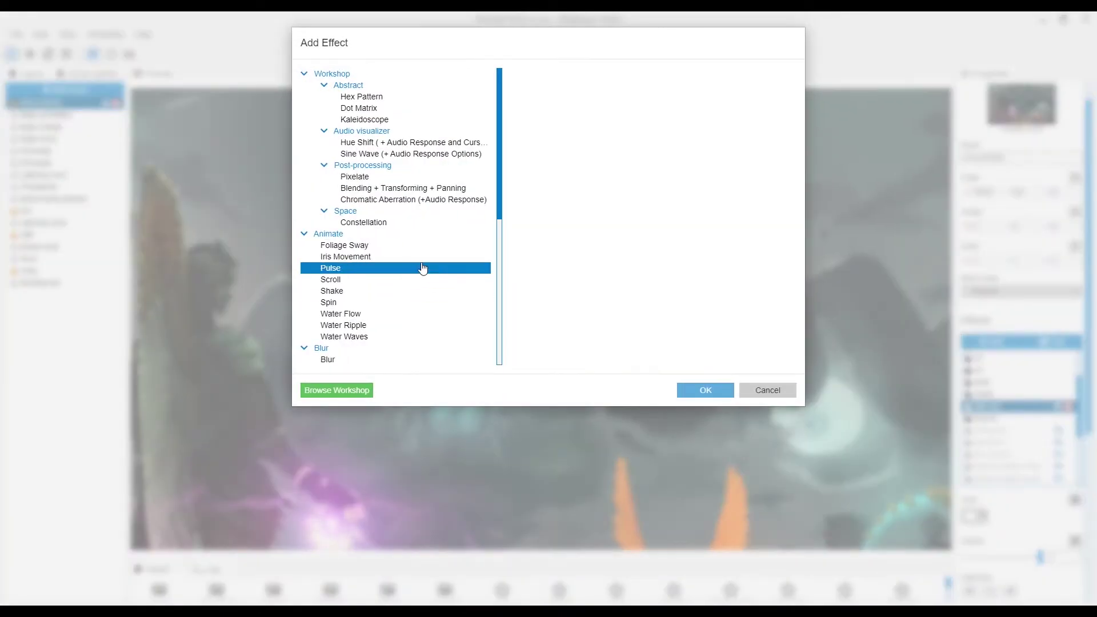
{"action": "left_click", "coordinate": [451, 261]}
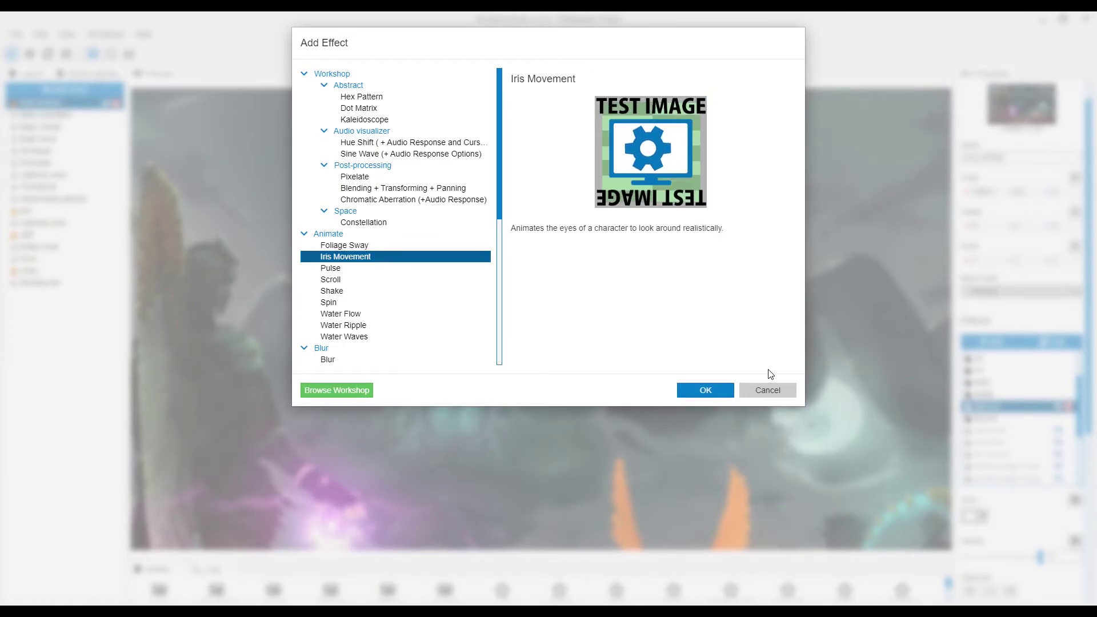
{"action": "left_click", "coordinate": [770, 384]}
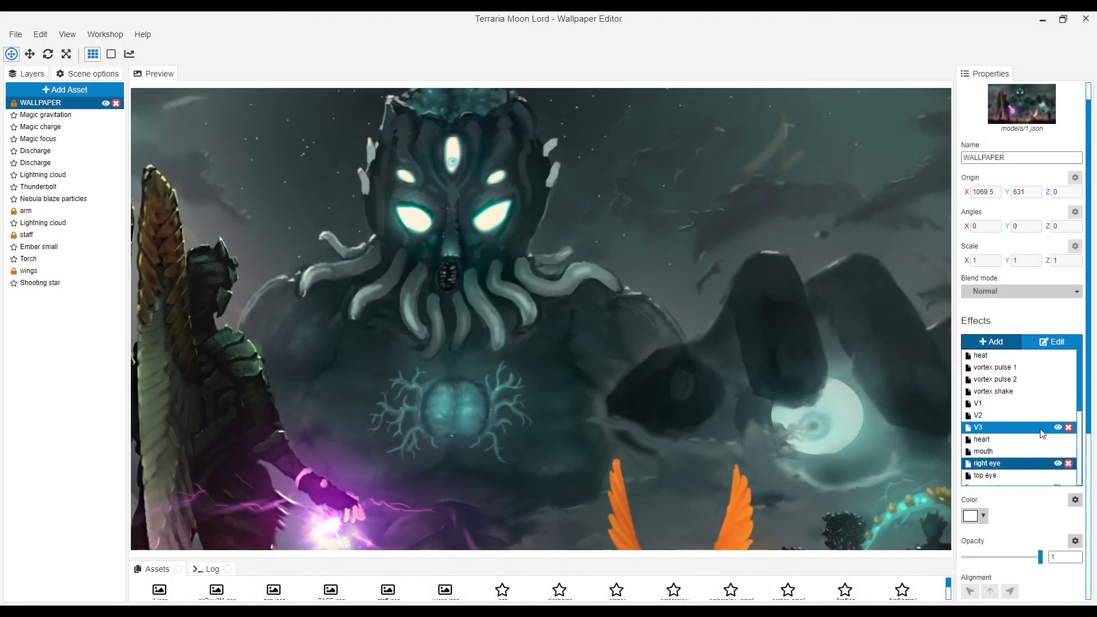
Step: Repaint the right eye's opacity mask over the glowing eye, keep it, and save the project
{"action": "left_click", "coordinate": [1054, 342]}
{"action": "left_click", "coordinate": [1029, 262]}
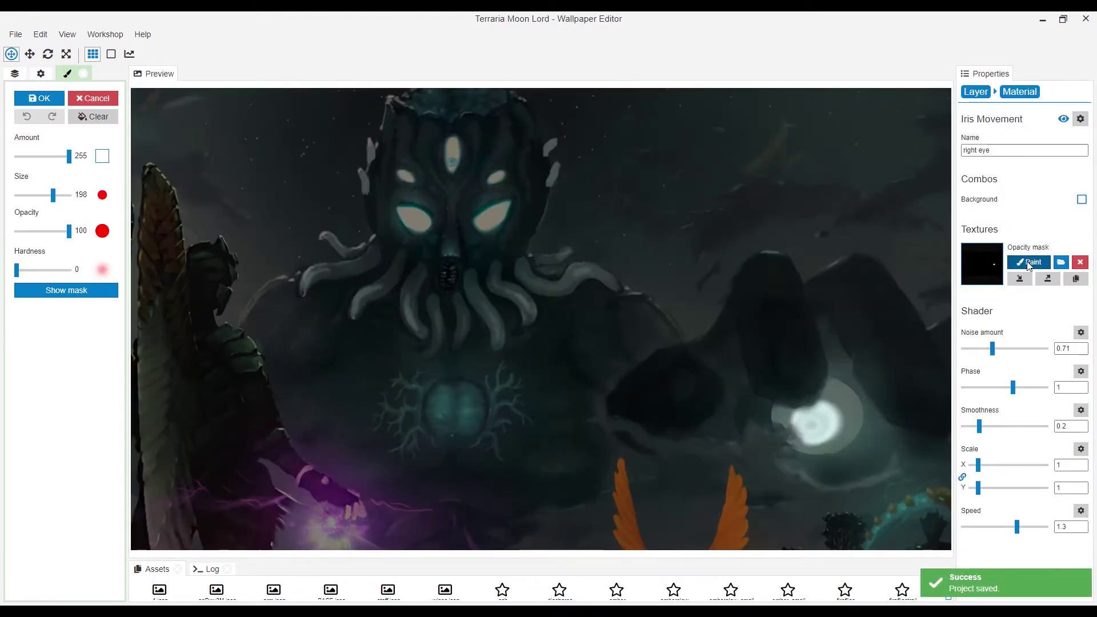
{"action": "scroll", "coordinate": [807, 439], "scroll_direction": "up", "scroll_amount": 2}
{"action": "scroll", "coordinate": [814, 439], "scroll_direction": "up", "scroll_amount": 2}
{"action": "scroll", "coordinate": [819, 438], "scroll_direction": "up", "scroll_amount": 2}
{"action": "scroll", "coordinate": [819, 413], "scroll_direction": "up", "scroll_amount": 2}
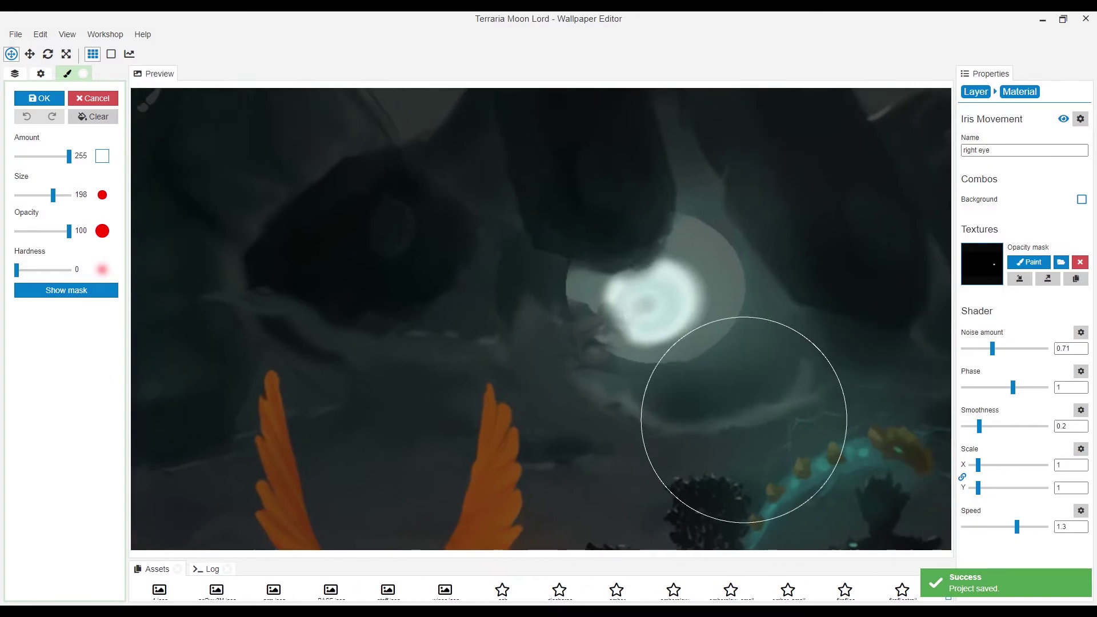
{"action": "scroll", "coordinate": [832, 407], "scroll_direction": "up", "scroll_amount": 2}
{"action": "left_click", "coordinate": [39, 98]}
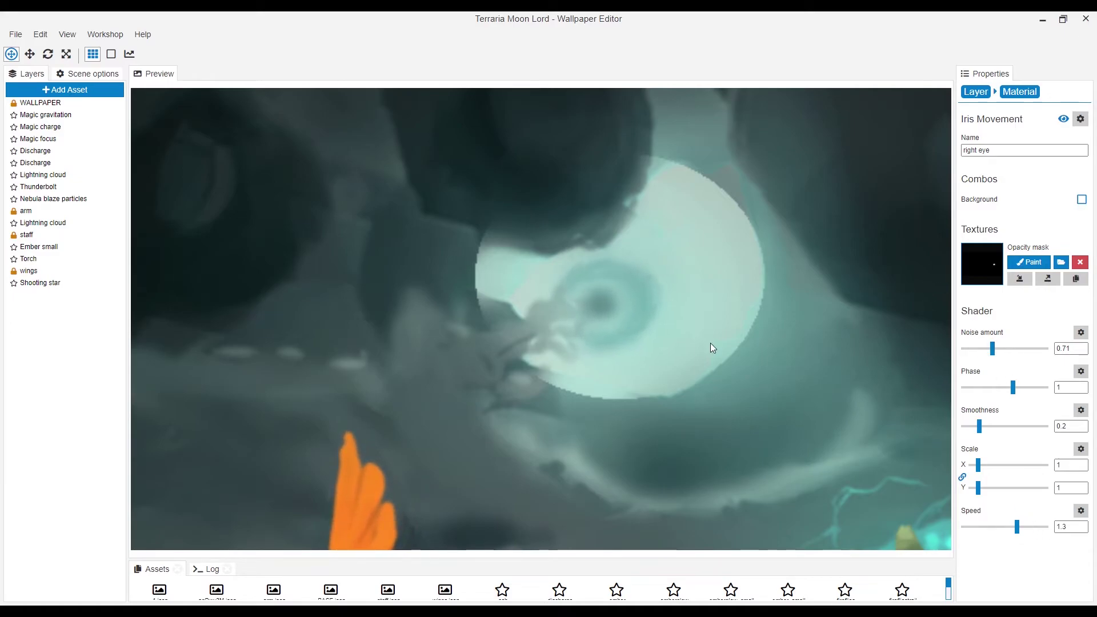
{"action": "scroll", "coordinate": [608, 327], "scroll_direction": "down", "scroll_amount": 5}
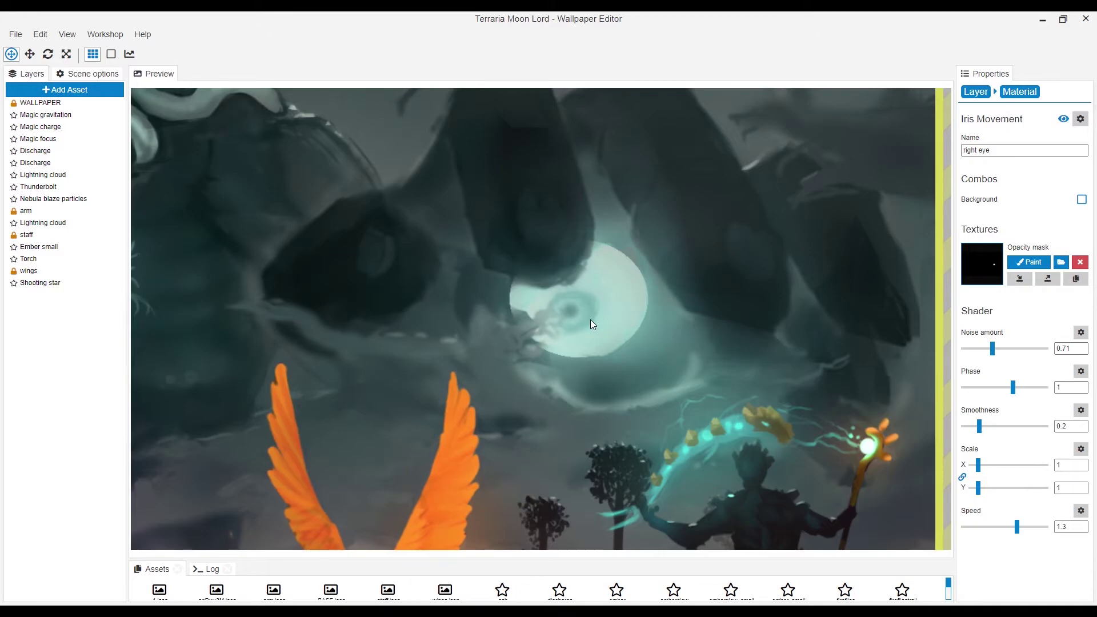
{"action": "scroll", "coordinate": [590, 320], "scroll_direction": "down", "scroll_amount": 1}
{"action": "scroll", "coordinate": [591, 319], "scroll_direction": "down", "scroll_amount": 2}
{"action": "scroll", "coordinate": [381, 238], "scroll_direction": "up", "scroll_amount": 1}
{"action": "key", "text": "ctrl+s"}
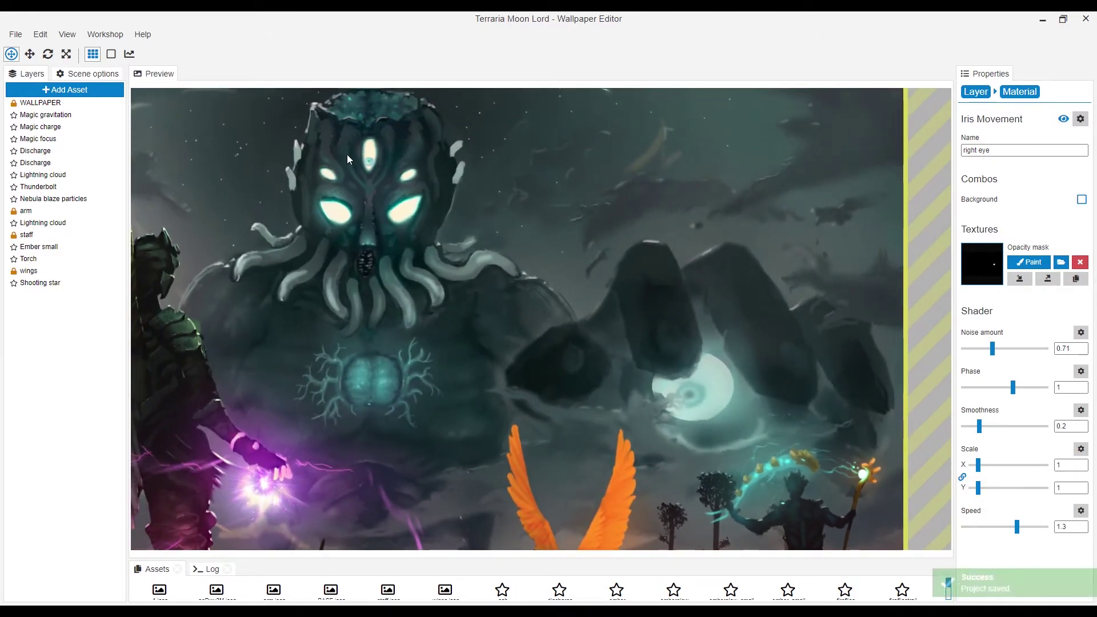
{"action": "scroll", "coordinate": [385, 158], "scroll_direction": "down", "scroll_amount": 1}
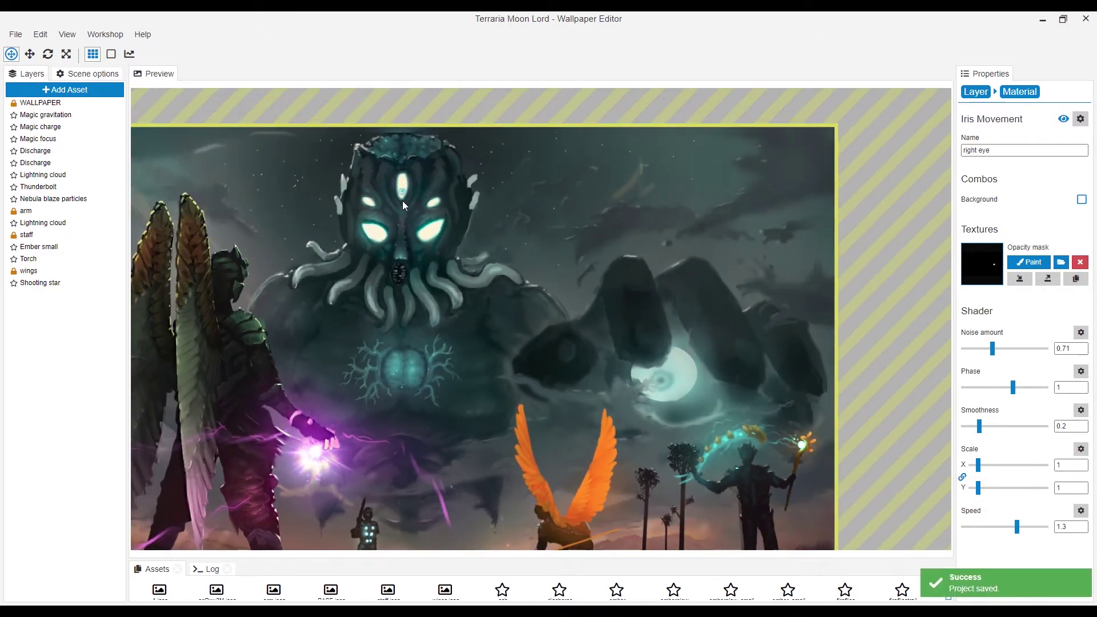
{"action": "scroll", "coordinate": [403, 201], "scroll_direction": "up", "scroll_amount": 1}
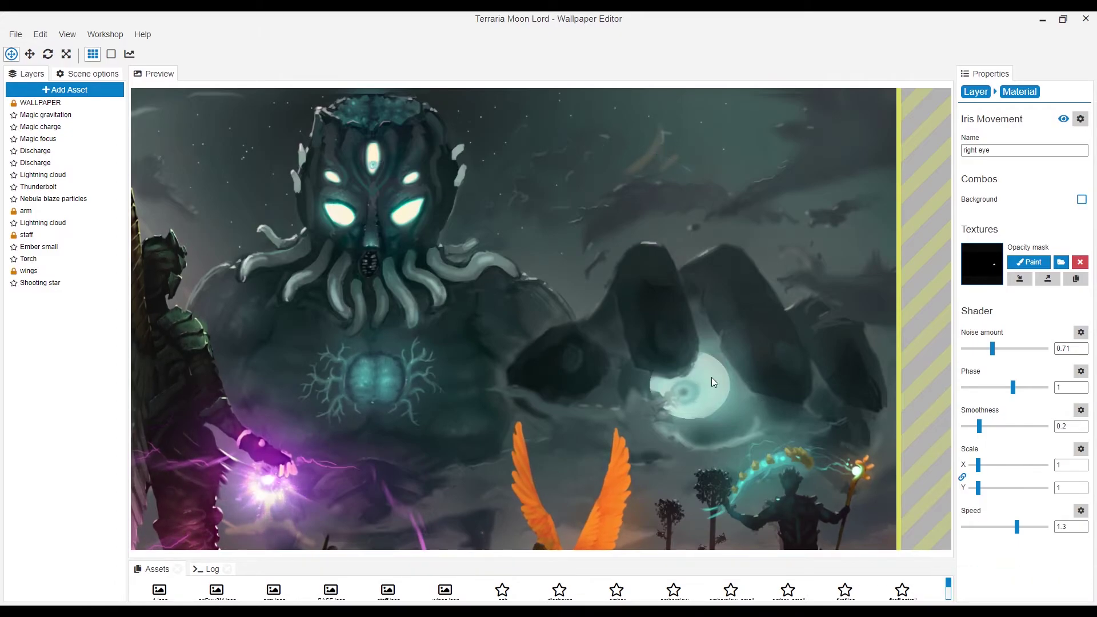
Step: Switch the God Rays and ML up down shake effects on the WALLPAPER layer back on
{"action": "left_click", "coordinate": [715, 392]}
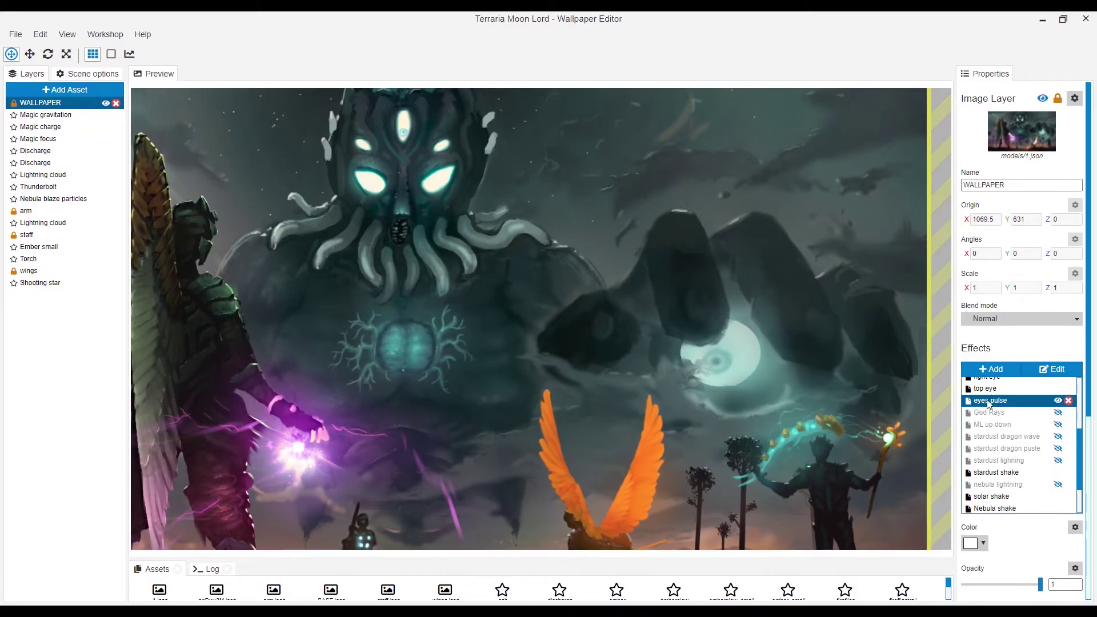
{"action": "left_click", "coordinate": [1029, 412]}
{"action": "left_click", "coordinate": [1074, 427], "text": "shift"}
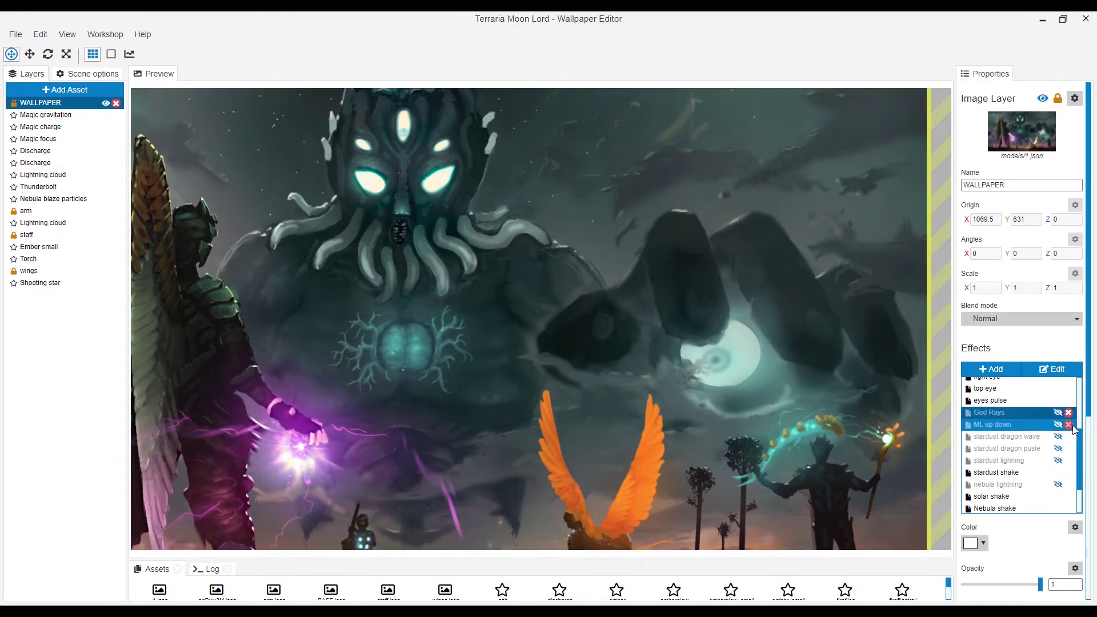
{"action": "left_click", "coordinate": [1060, 413]}
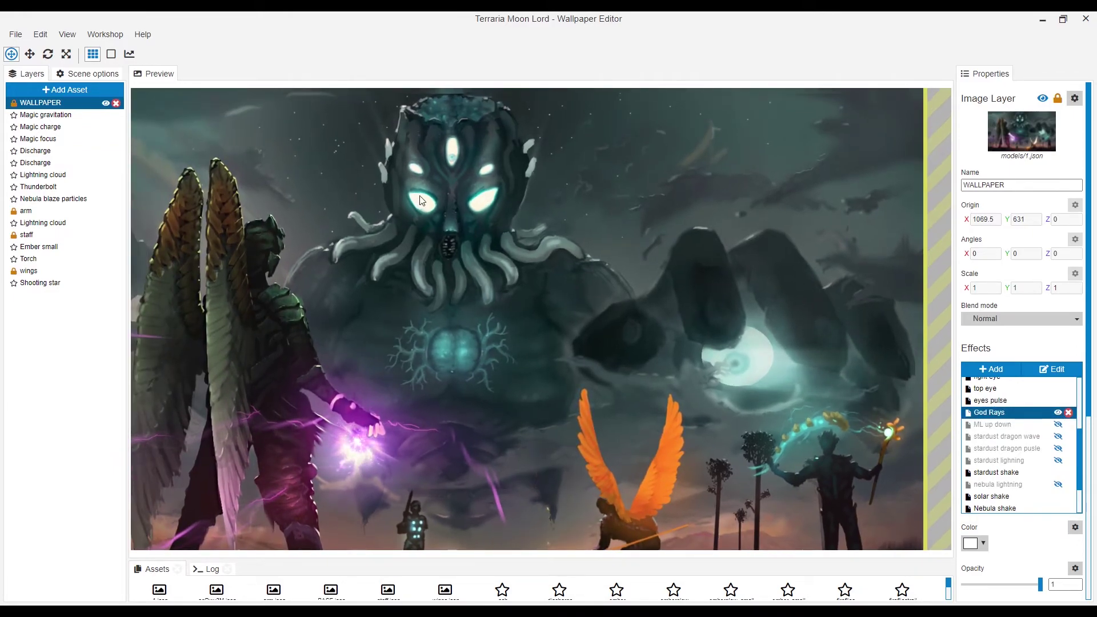
{"action": "left_click", "coordinate": [997, 427]}
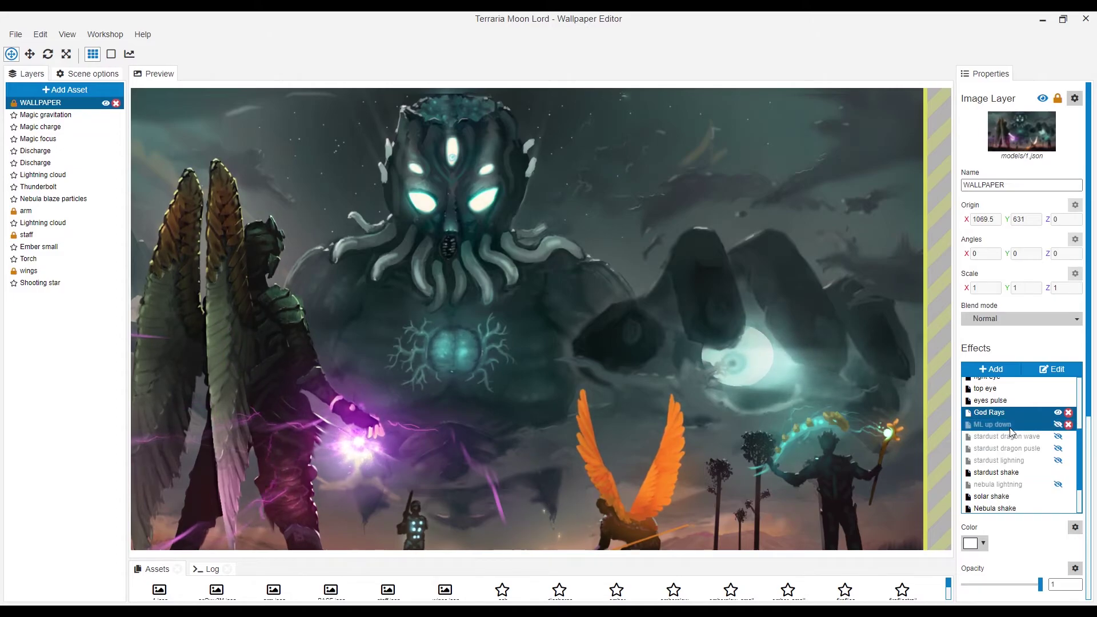
{"action": "left_click", "coordinate": [1059, 426]}
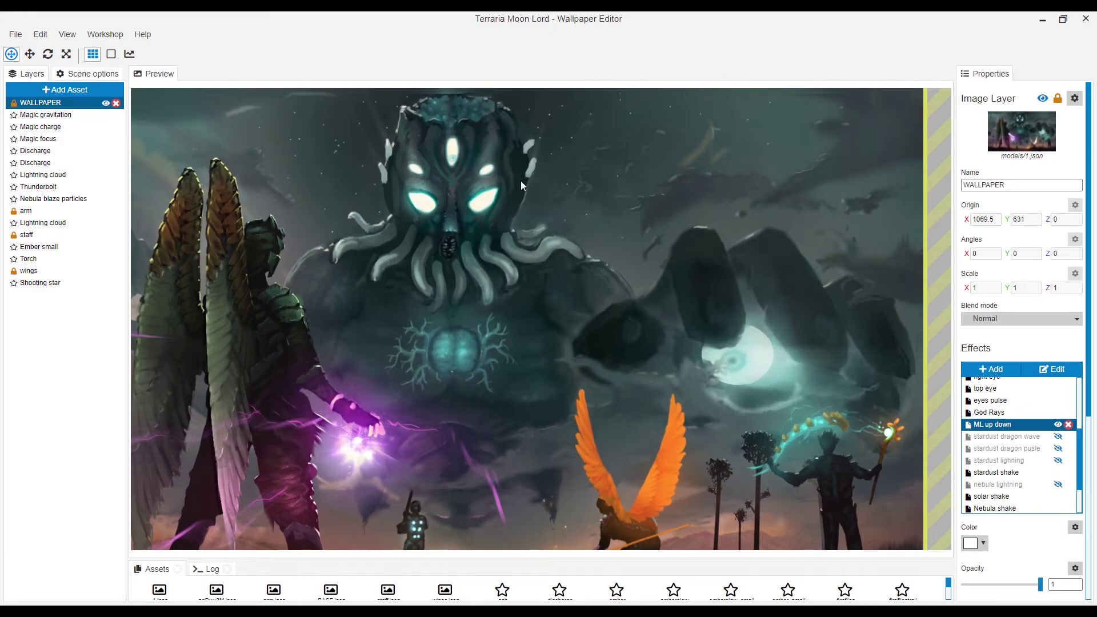
{"action": "scroll", "coordinate": [550, 257], "scroll_direction": "down", "scroll_amount": 2}
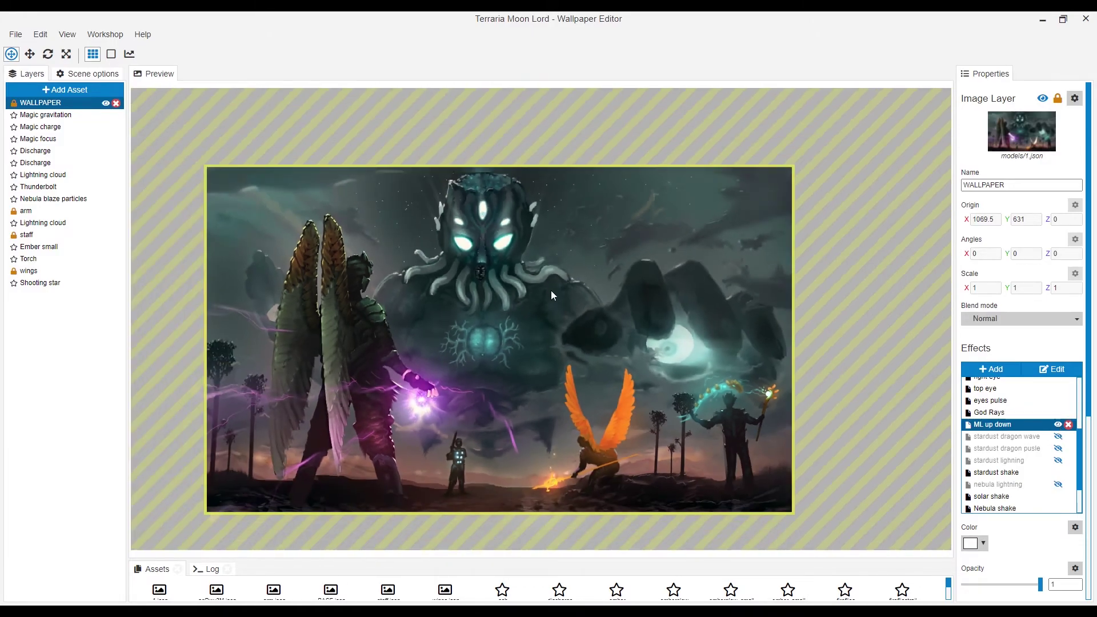
{"action": "scroll", "coordinate": [552, 291], "scroll_direction": "up", "scroll_amount": 1}
{"action": "scroll", "coordinate": [516, 296], "scroll_direction": "up", "scroll_amount": 1}
{"action": "scroll", "coordinate": [567, 306], "scroll_direction": "up", "scroll_amount": 1}
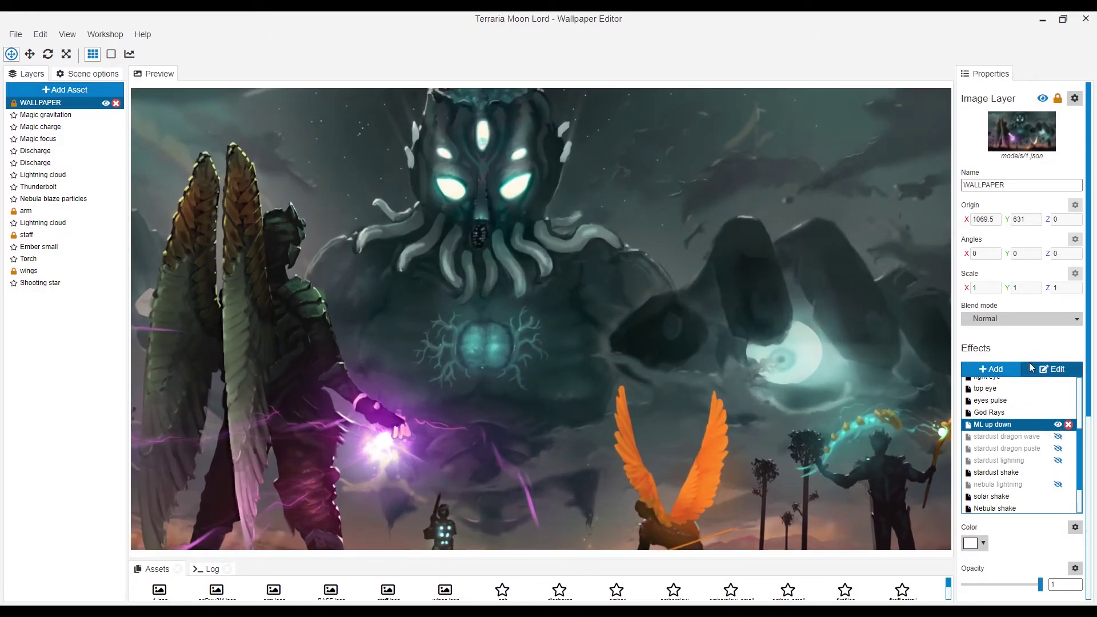
Step: Repaint the ML up down shake-direction mask over the Moon Lord creature and keep it
{"action": "left_click", "coordinate": [1050, 369]}
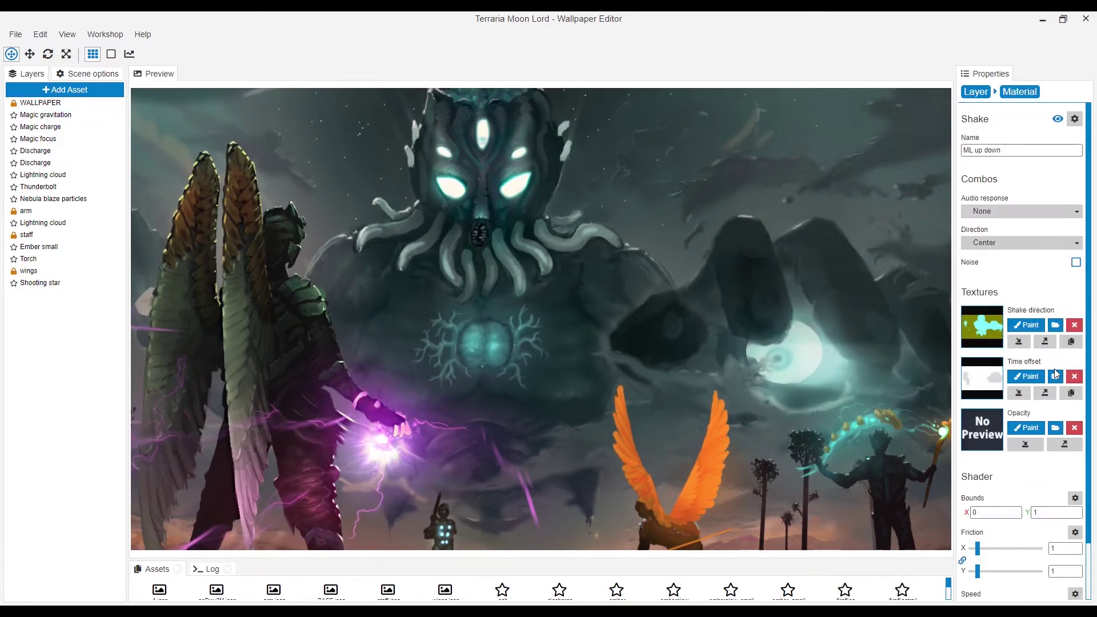
{"action": "left_click", "coordinate": [1029, 325]}
{"action": "scroll", "coordinate": [565, 310], "scroll_direction": "up", "scroll_amount": 1}
{"action": "scroll", "coordinate": [508, 410], "scroll_direction": "up", "scroll_amount": 2}
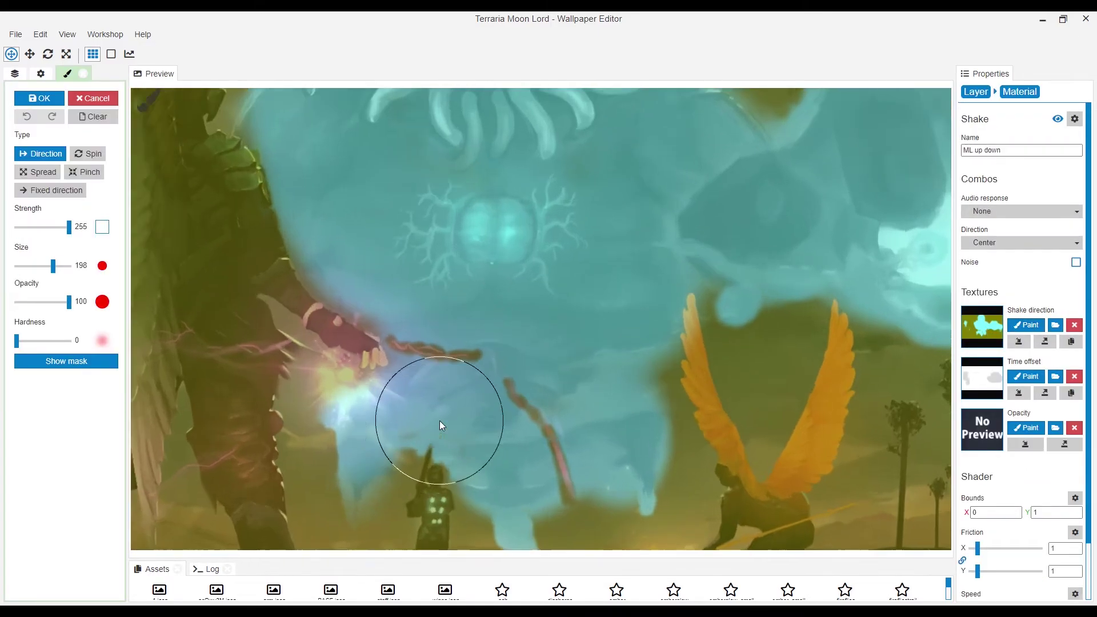
{"action": "scroll", "coordinate": [419, 450], "scroll_direction": "up", "scroll_amount": 1}
{"action": "scroll", "coordinate": [478, 331], "scroll_direction": "up", "scroll_amount": 1}
{"action": "scroll", "coordinate": [391, 431], "scroll_direction": "up", "scroll_amount": 1}
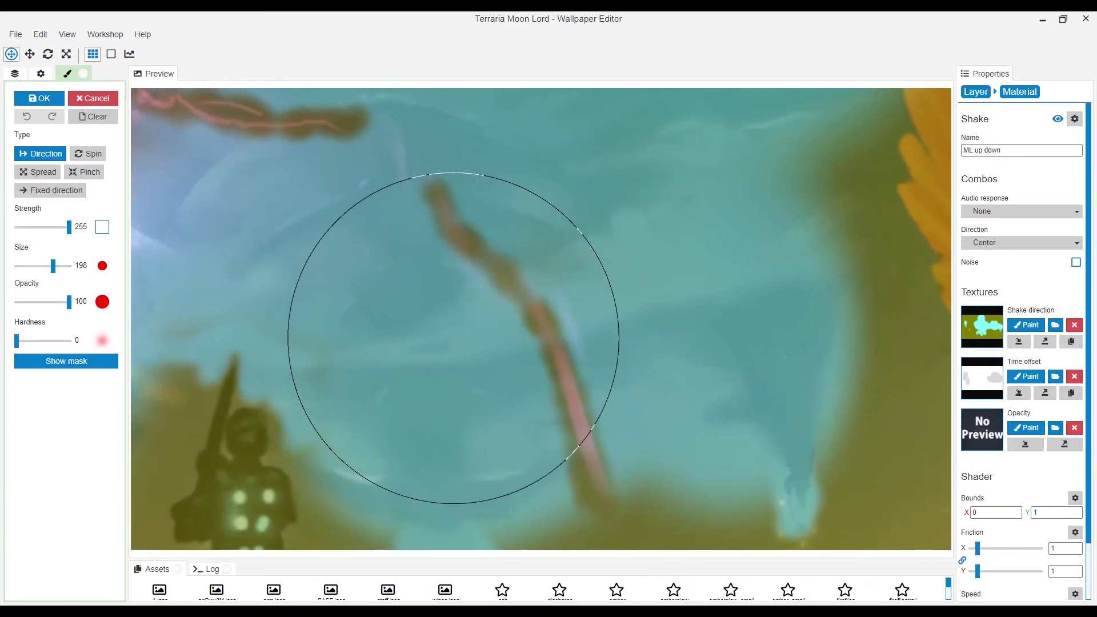
{"action": "scroll", "coordinate": [517, 367], "scroll_direction": "down", "scroll_amount": 3}
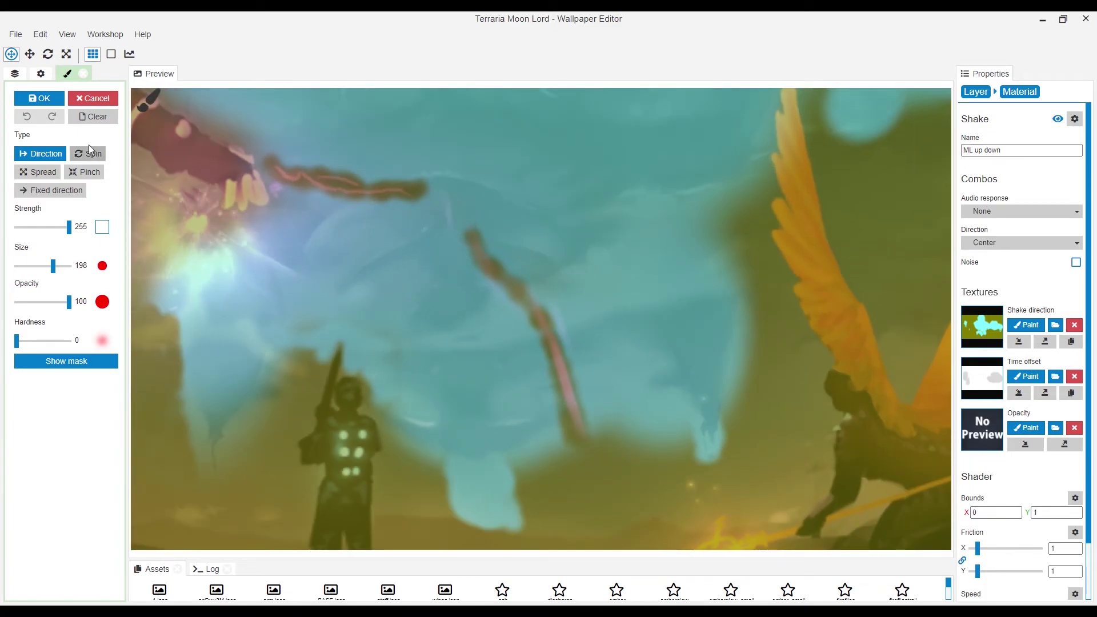
{"action": "left_click", "coordinate": [51, 101]}
{"action": "scroll", "coordinate": [995, 386], "scroll_direction": "down", "scroll_amount": 1}
{"action": "scroll", "coordinate": [995, 432], "scroll_direction": "down", "scroll_amount": 1}
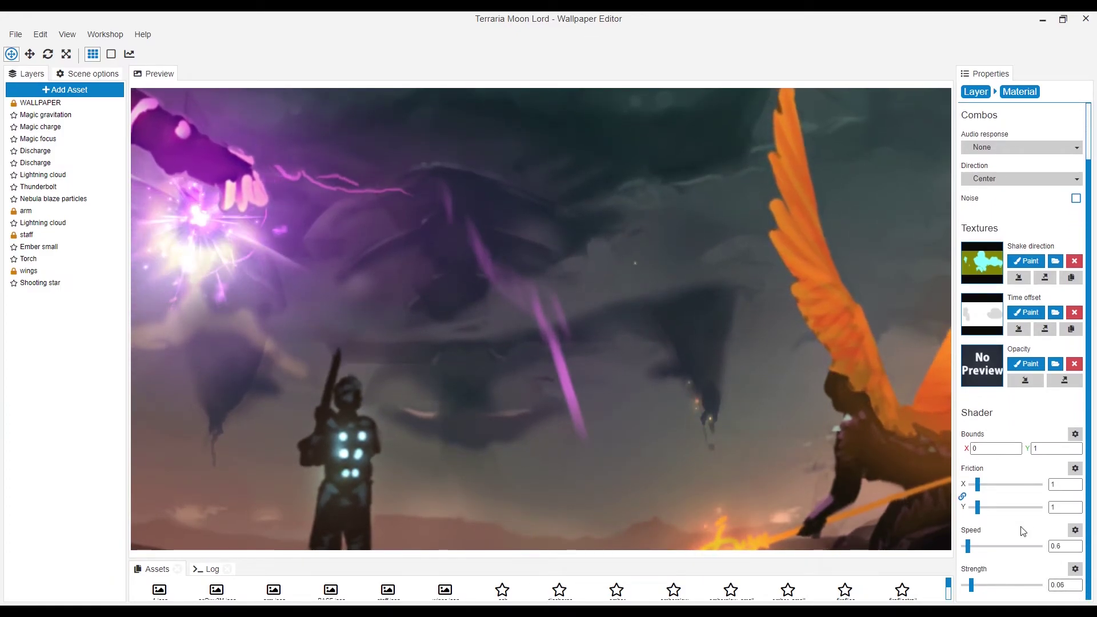
{"action": "scroll", "coordinate": [606, 386], "scroll_direction": "down", "scroll_amount": 2}
{"action": "scroll", "coordinate": [550, 277], "scroll_direction": "down", "scroll_amount": 2}
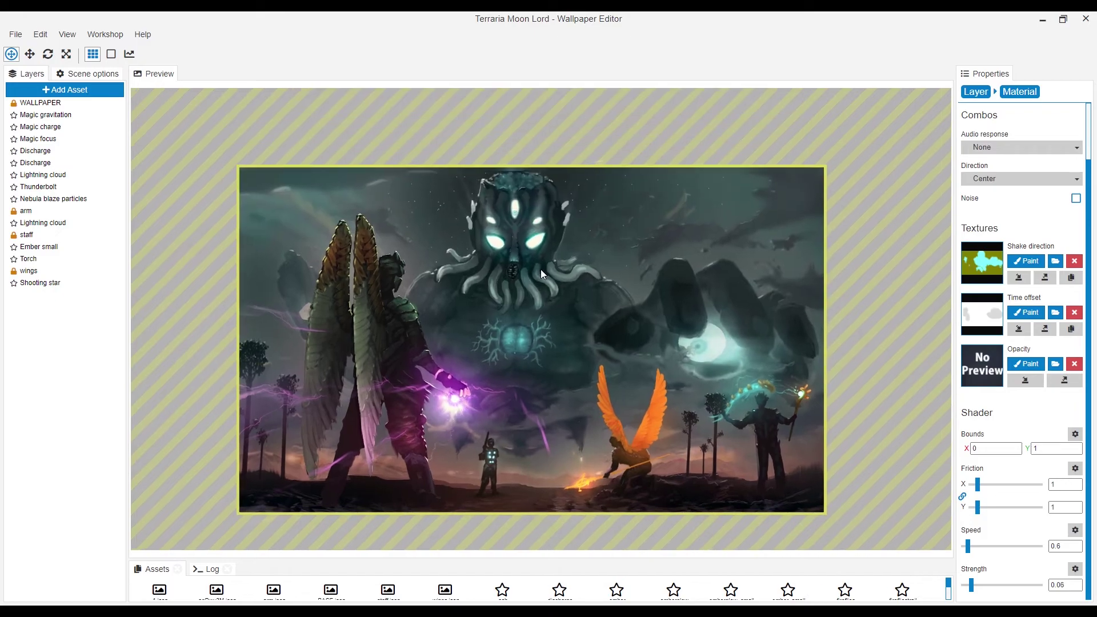
{"action": "left_click", "coordinate": [682, 242]}
{"action": "scroll", "coordinate": [682, 241], "scroll_direction": "up", "scroll_amount": 4}
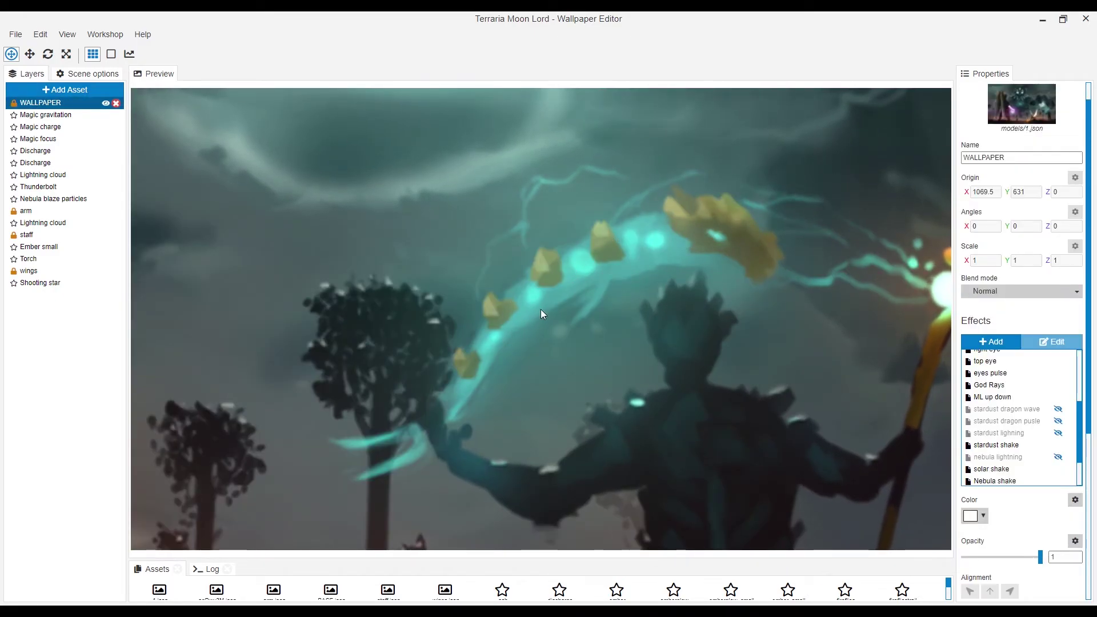
Step: Unhide stardust dragon wave, preview Water Waves without adding it, and save the project
{"action": "left_click", "coordinate": [1059, 411]}
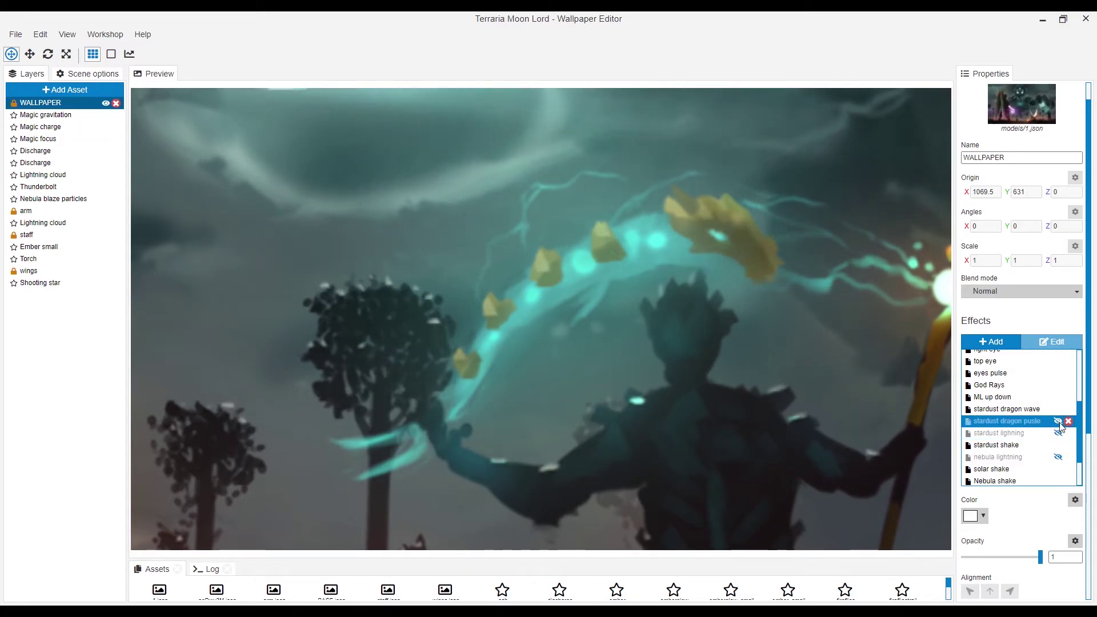
{"action": "left_click", "coordinate": [1029, 412]}
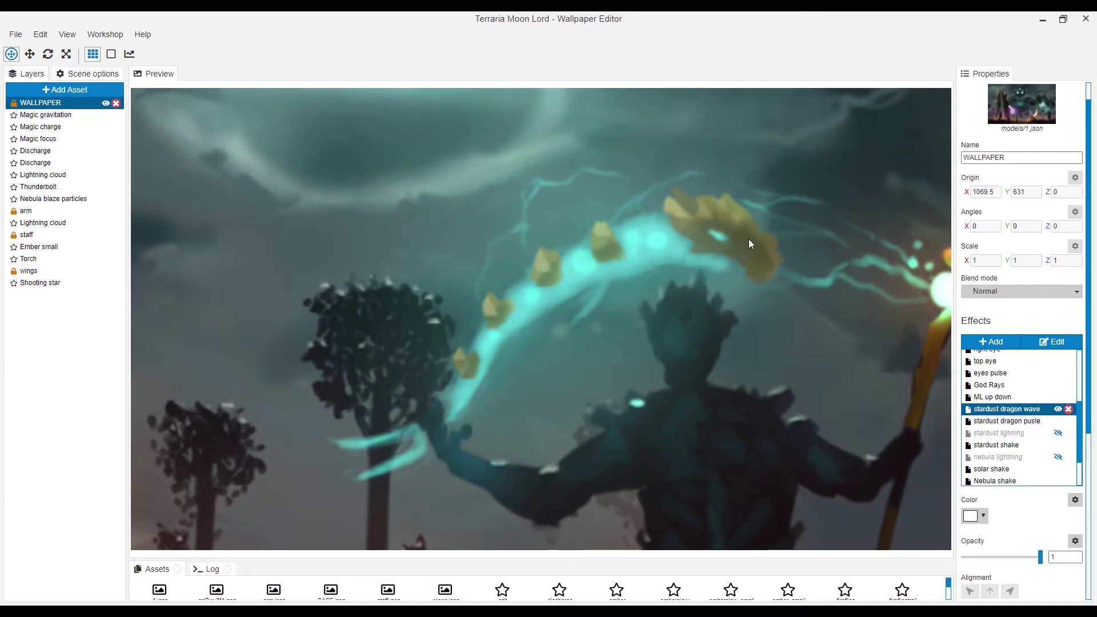
{"action": "left_click", "coordinate": [992, 341]}
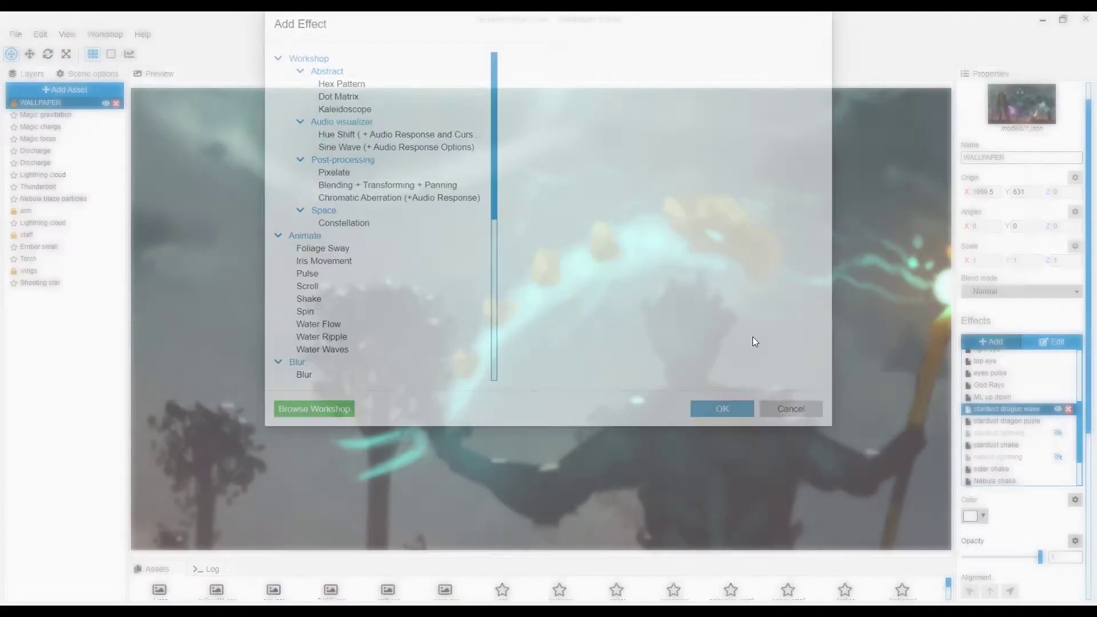
{"action": "left_click", "coordinate": [399, 338]}
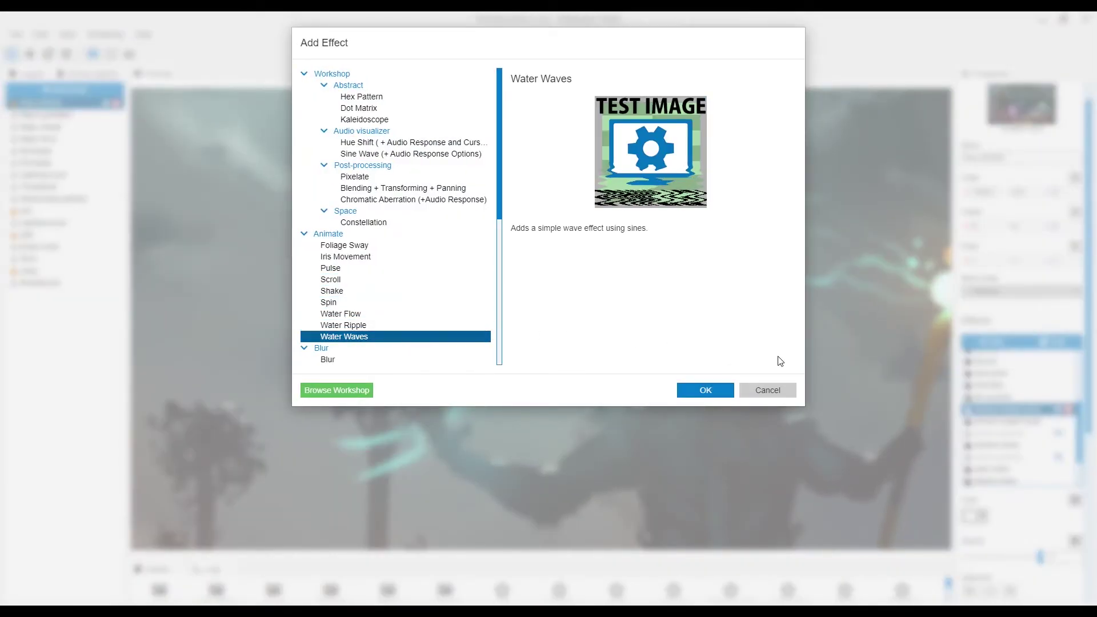
{"action": "left_click", "coordinate": [780, 396]}
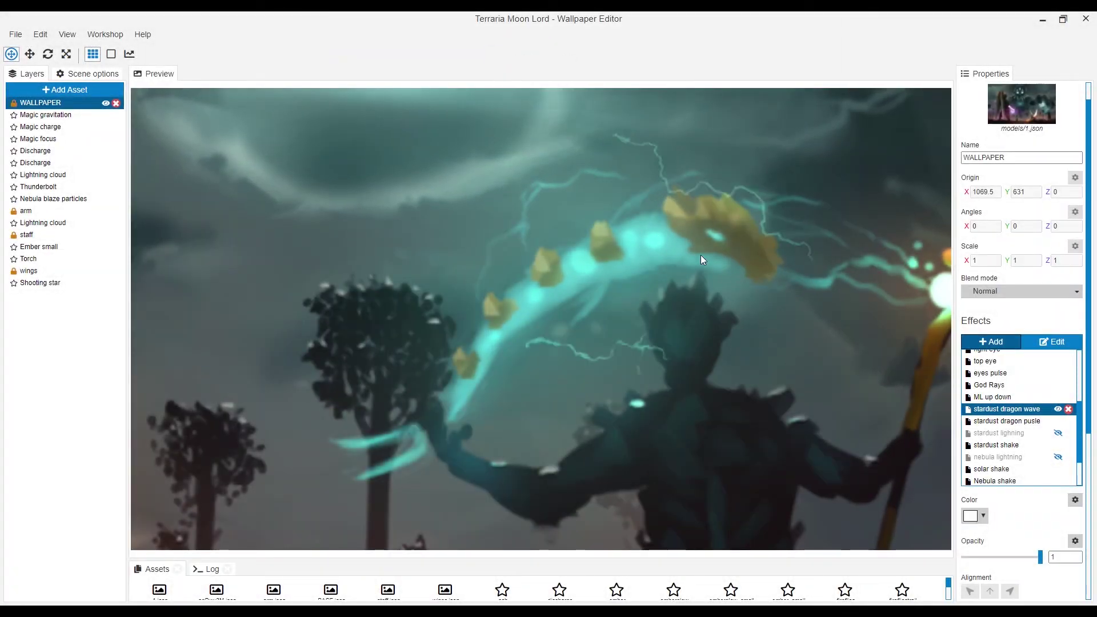
{"action": "key", "text": "ctrl+s"}
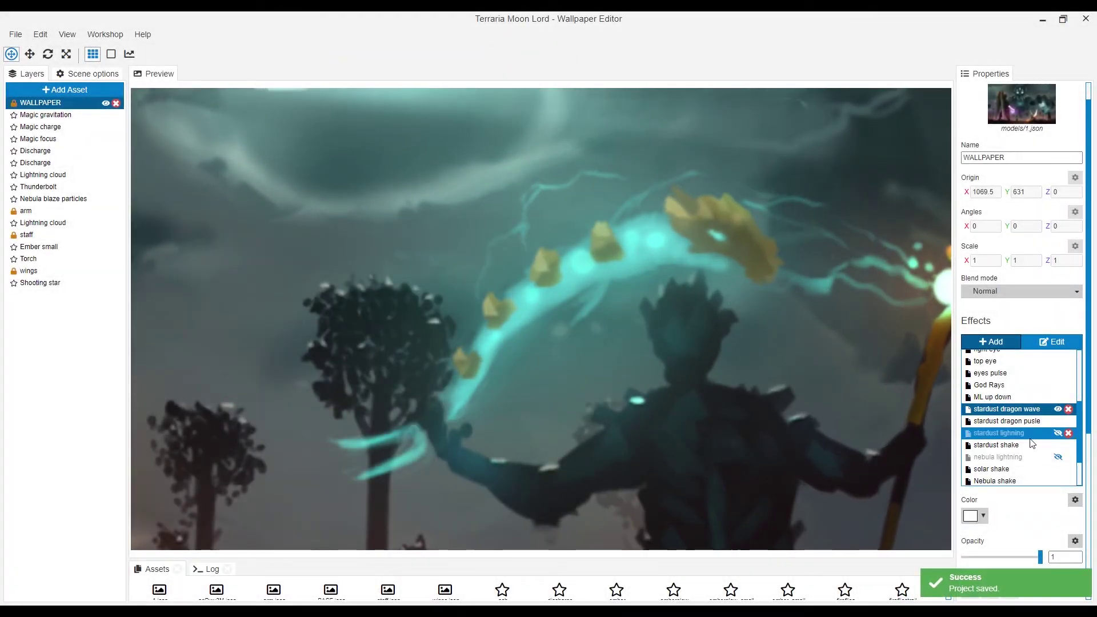
Step: Pick the stardust lightning and stardust dragon pulse effects
{"action": "left_click", "coordinate": [1029, 435]}
{"action": "left_click", "coordinate": [1038, 427], "text": "ctrl"}
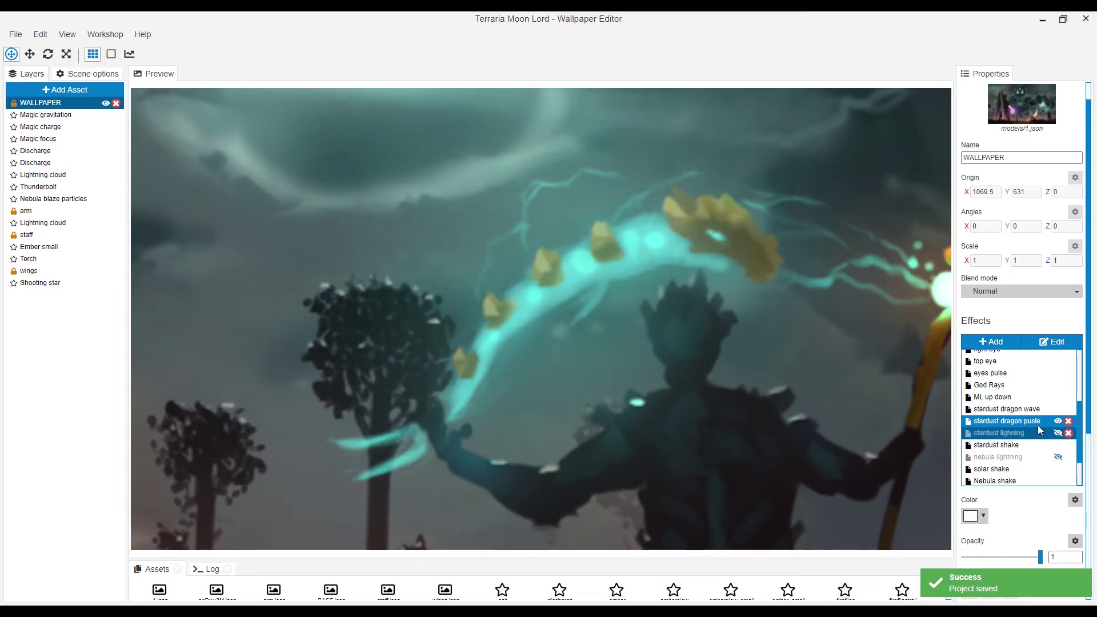
{"action": "scroll", "coordinate": [614, 334], "scroll_direction": "down", "scroll_amount": 5}
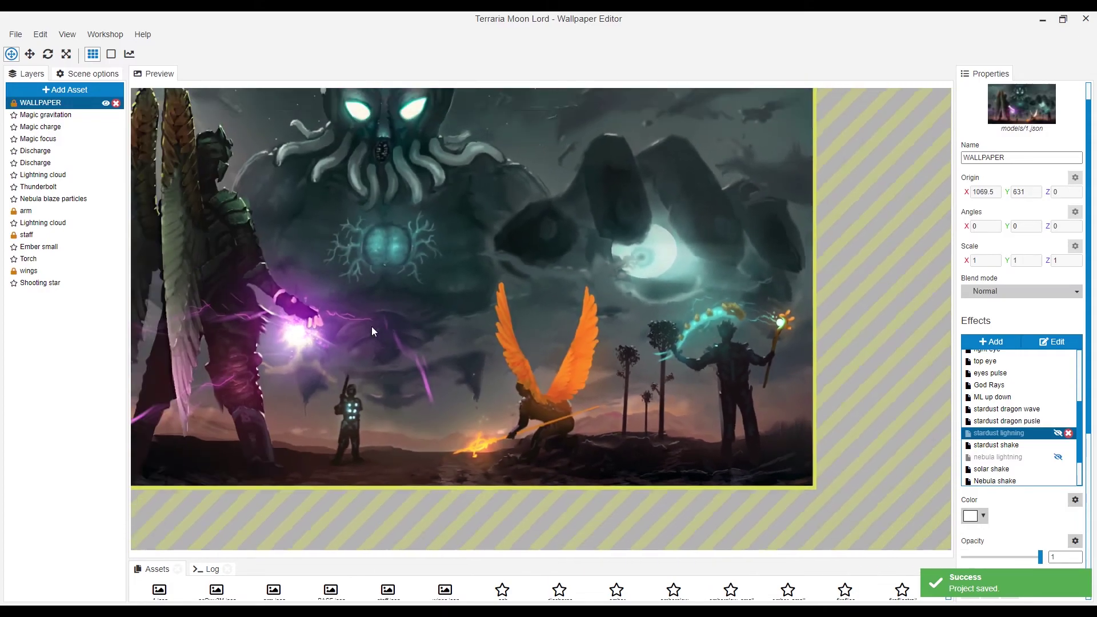
{"action": "scroll", "coordinate": [294, 354], "scroll_direction": "up", "scroll_amount": 2}
{"action": "scroll", "coordinate": [269, 347], "scroll_direction": "up", "scroll_amount": 1}
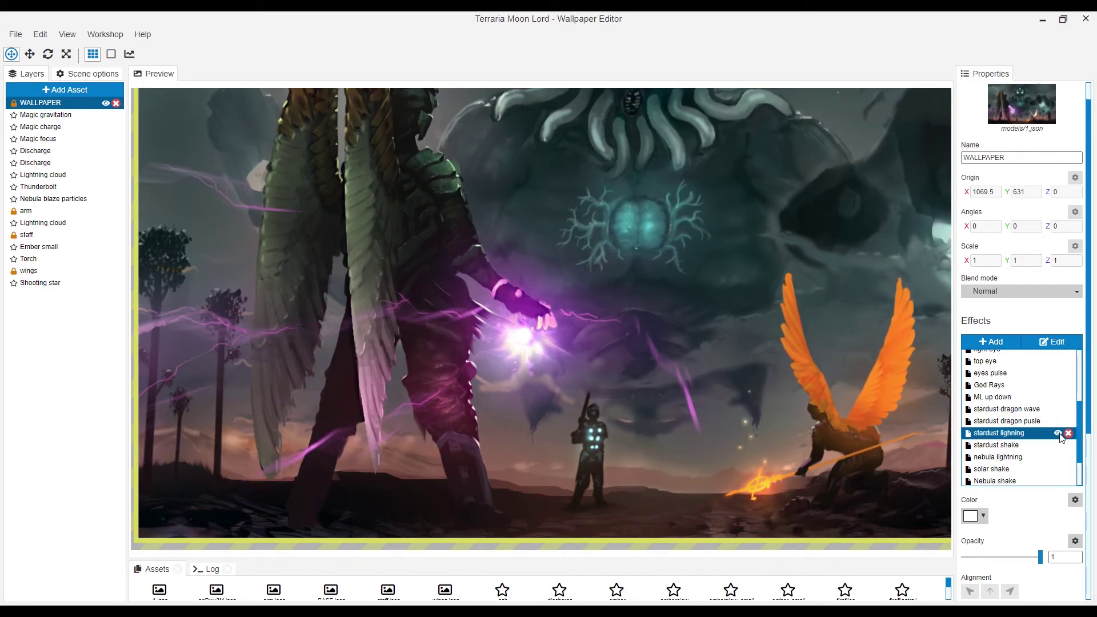
Step: Select the nebula lightning effect, save the project, and go into its settings
{"action": "left_click", "coordinate": [1029, 457]}
{"action": "scroll", "coordinate": [371, 386], "scroll_direction": "up", "scroll_amount": 2}
{"action": "scroll", "coordinate": [378, 386], "scroll_direction": "up", "scroll_amount": 2}
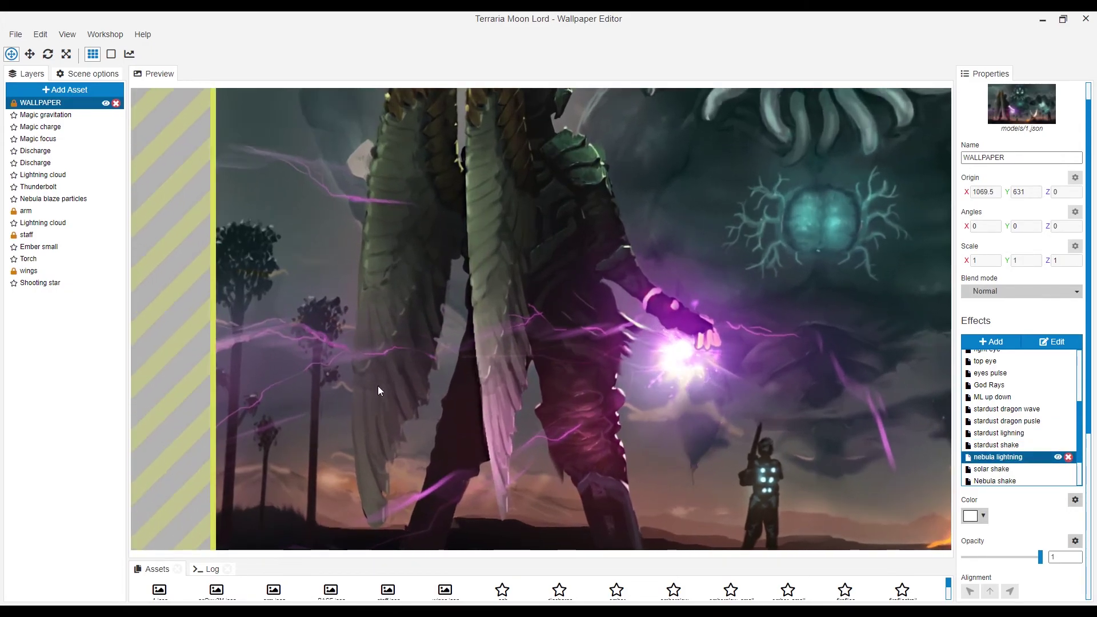
{"action": "scroll", "coordinate": [379, 385], "scroll_direction": "up", "scroll_amount": 1}
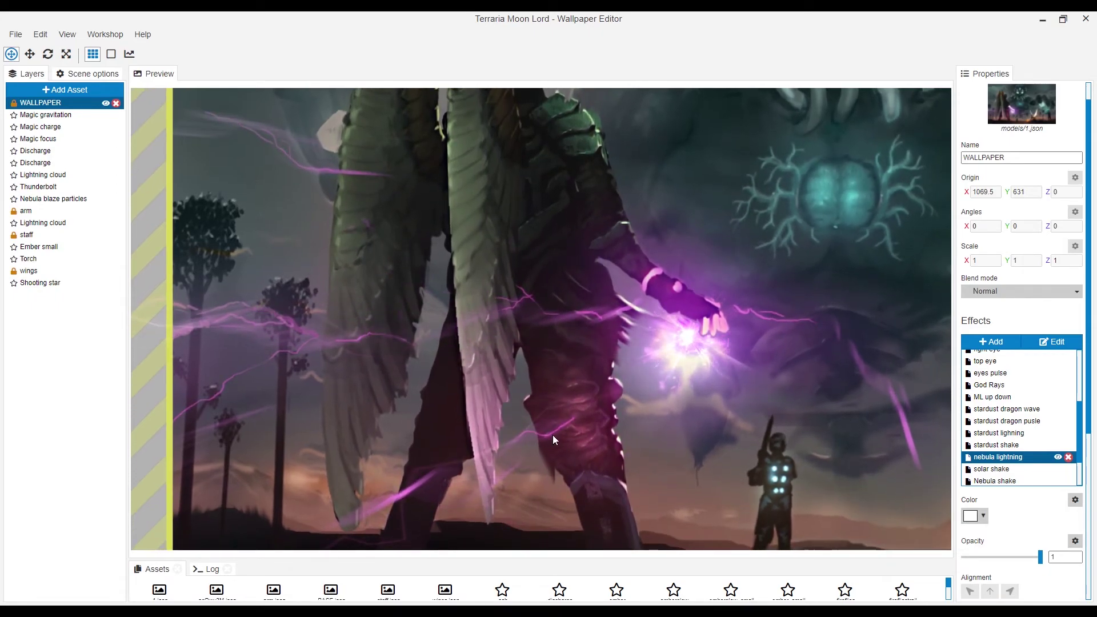
{"action": "key", "text": "ctrl+s"}
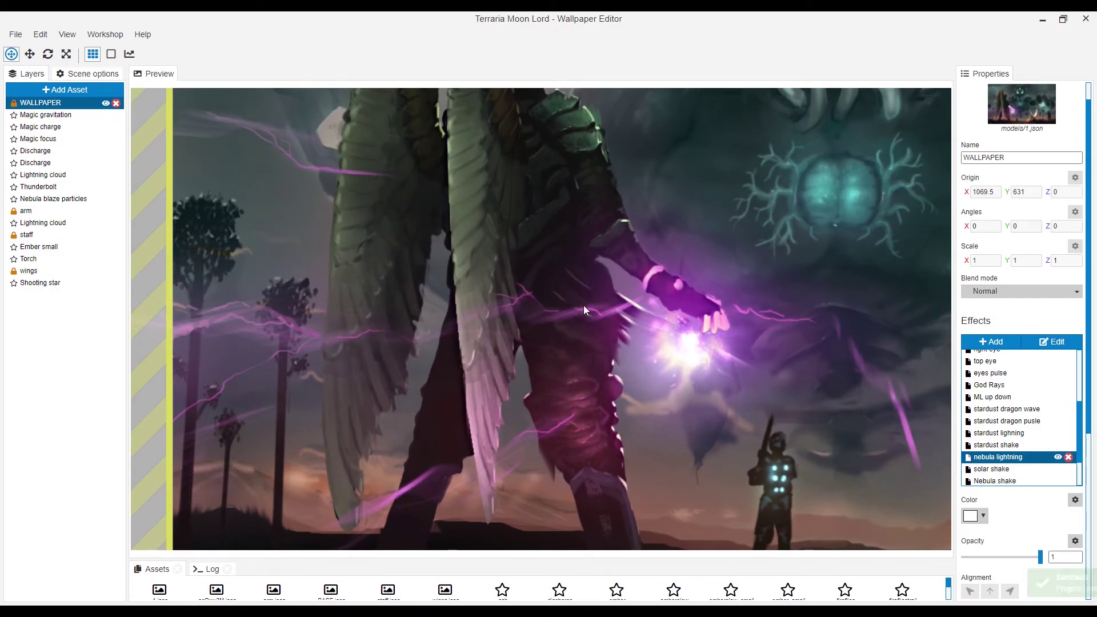
{"action": "left_click", "coordinate": [1042, 340]}
{"action": "left_click", "coordinate": [1027, 318]}
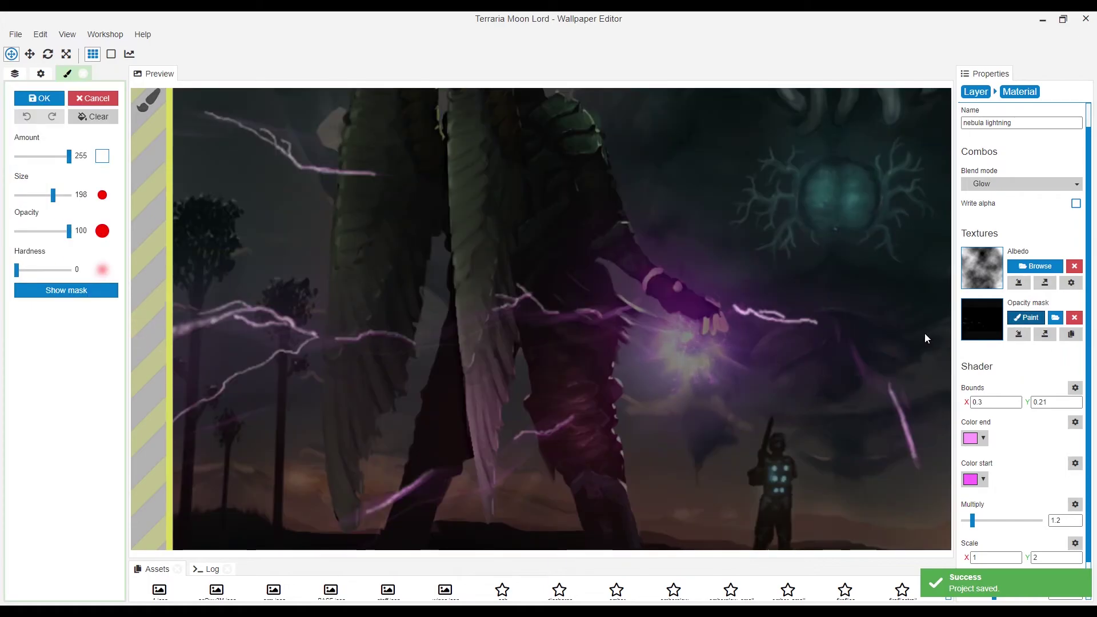
{"action": "scroll", "coordinate": [439, 376], "scroll_direction": "up", "scroll_amount": 1}
{"action": "scroll", "coordinate": [529, 392], "scroll_direction": "up", "scroll_amount": 1}
{"action": "scroll", "coordinate": [327, 399], "scroll_direction": "up", "scroll_amount": 1}
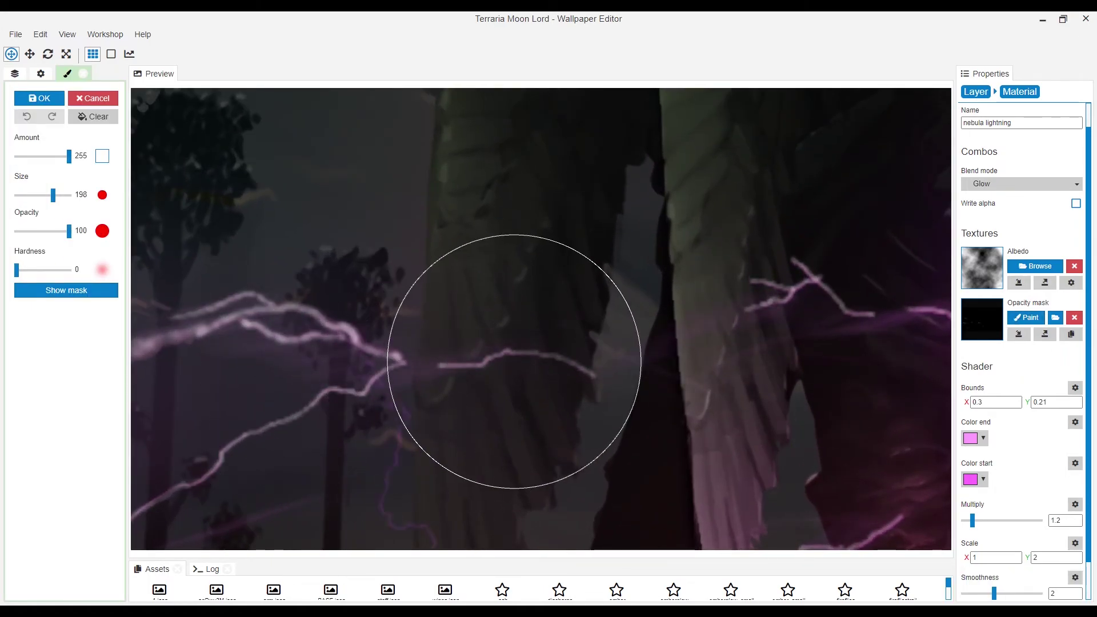
{"action": "scroll", "coordinate": [691, 342], "scroll_direction": "up", "scroll_amount": 1}
{"action": "scroll", "coordinate": [678, 351], "scroll_direction": "up", "scroll_amount": 1}
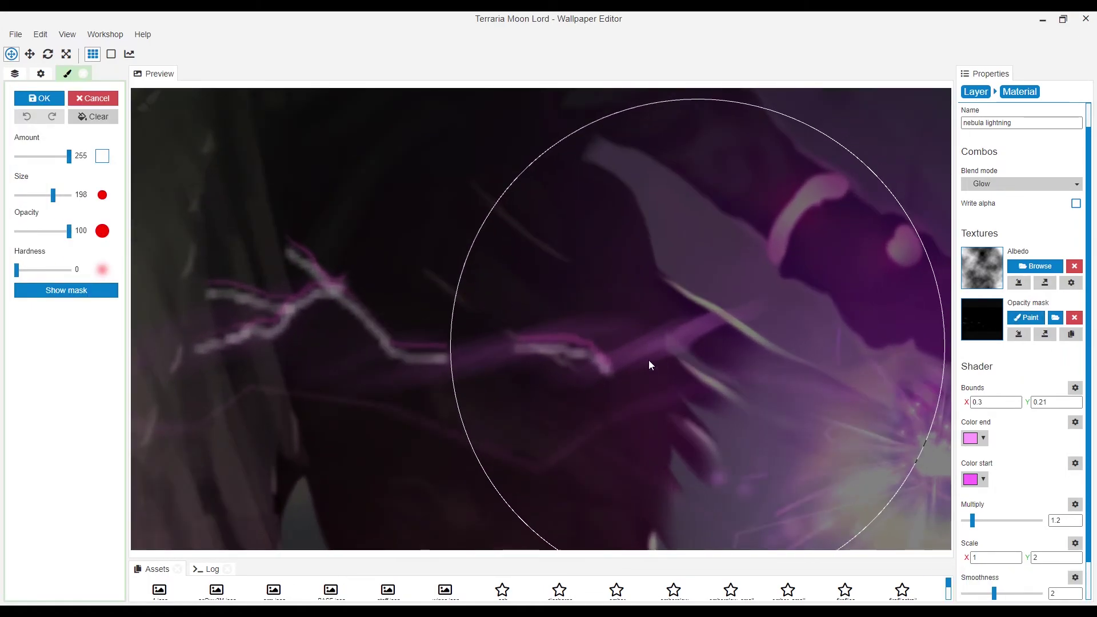
{"action": "scroll", "coordinate": [650, 364], "scroll_direction": "down", "scroll_amount": 5}
{"action": "left_click", "coordinate": [39, 97]}
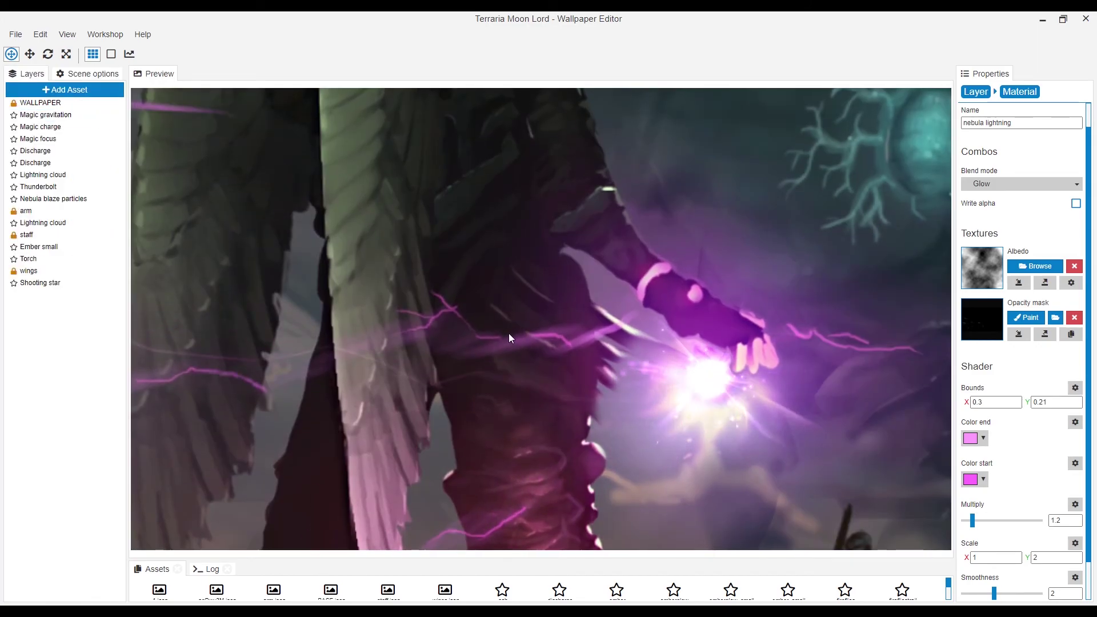
{"action": "scroll", "coordinate": [511, 335], "scroll_direction": "down", "scroll_amount": 1}
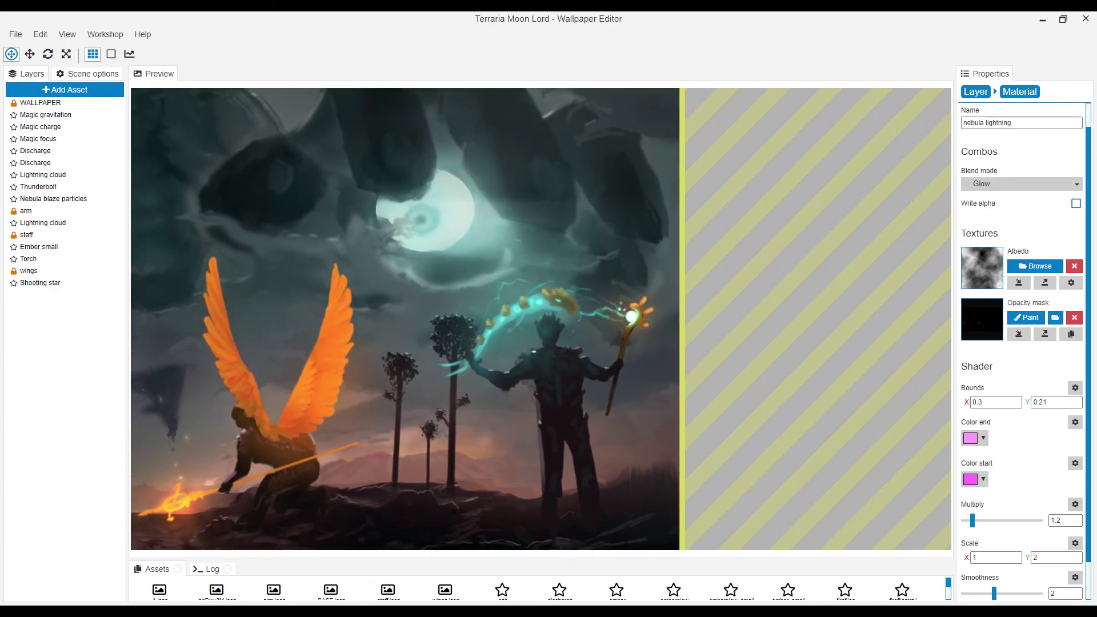
{"action": "scroll", "coordinate": [578, 301], "scroll_direction": "up", "scroll_amount": 3}
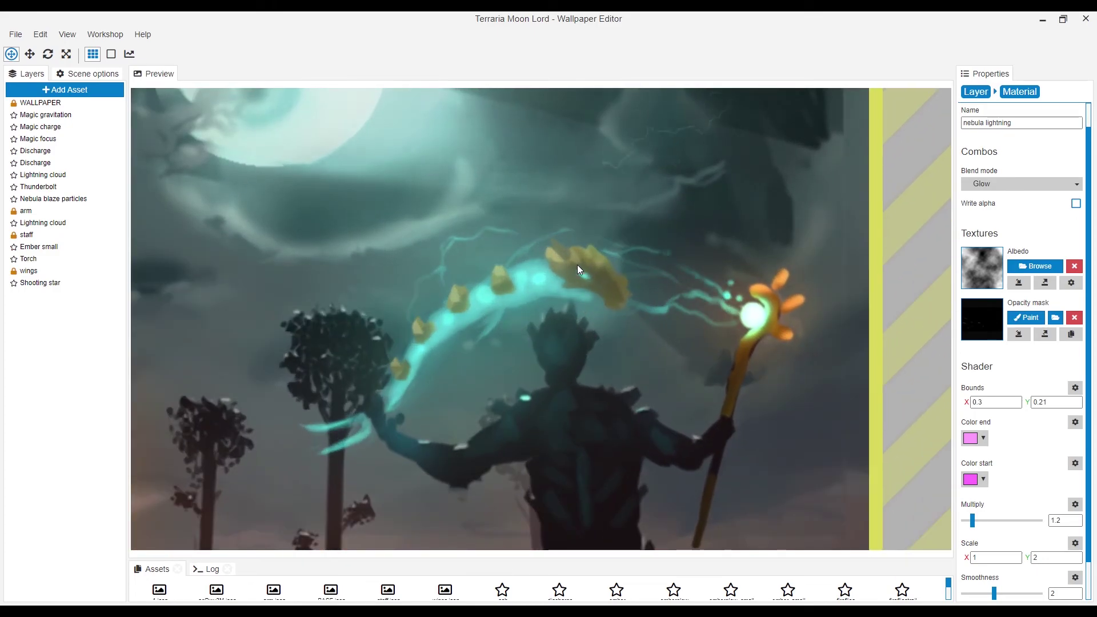
{"action": "scroll", "coordinate": [600, 268], "scroll_direction": "up", "scroll_amount": 2}
{"action": "key", "text": "ctrl+s"}
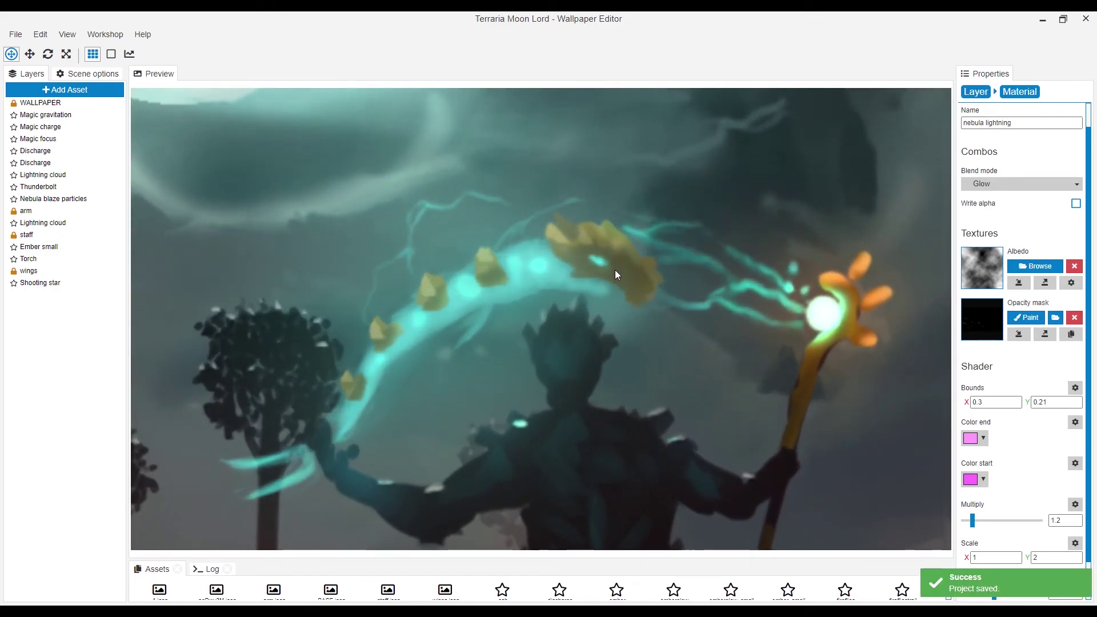
{"action": "scroll", "coordinate": [526, 264], "scroll_direction": "down", "scroll_amount": 2}
{"action": "scroll", "coordinate": [589, 281], "scroll_direction": "up", "scroll_amount": 1}
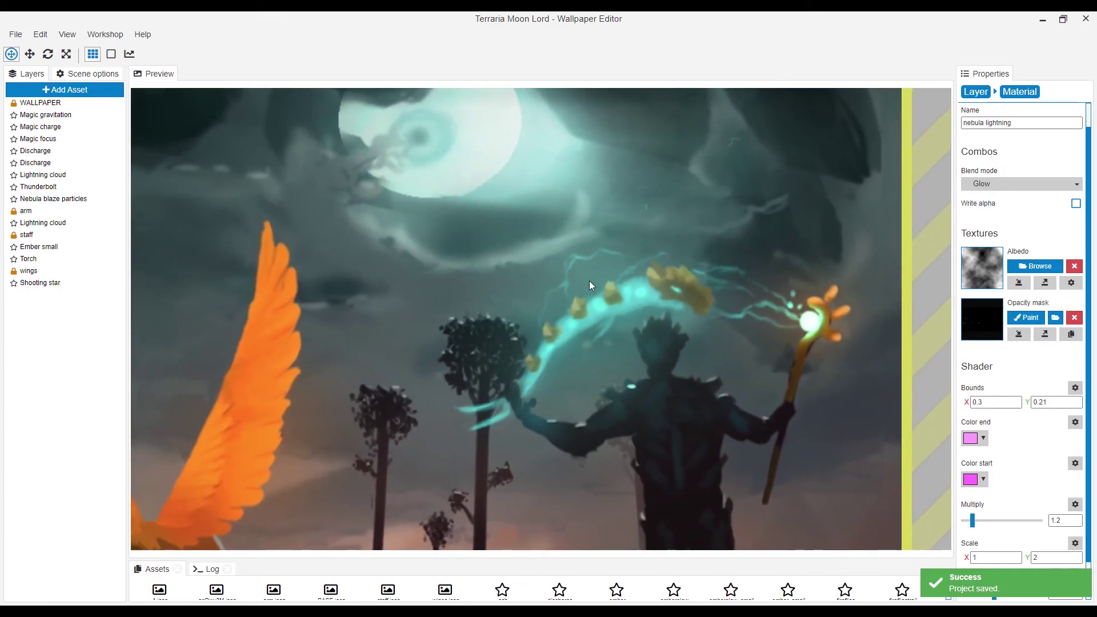
{"action": "scroll", "coordinate": [279, 265], "scroll_direction": "down", "scroll_amount": 2}
{"action": "scroll", "coordinate": [857, 447], "scroll_direction": "down", "scroll_amount": 1}
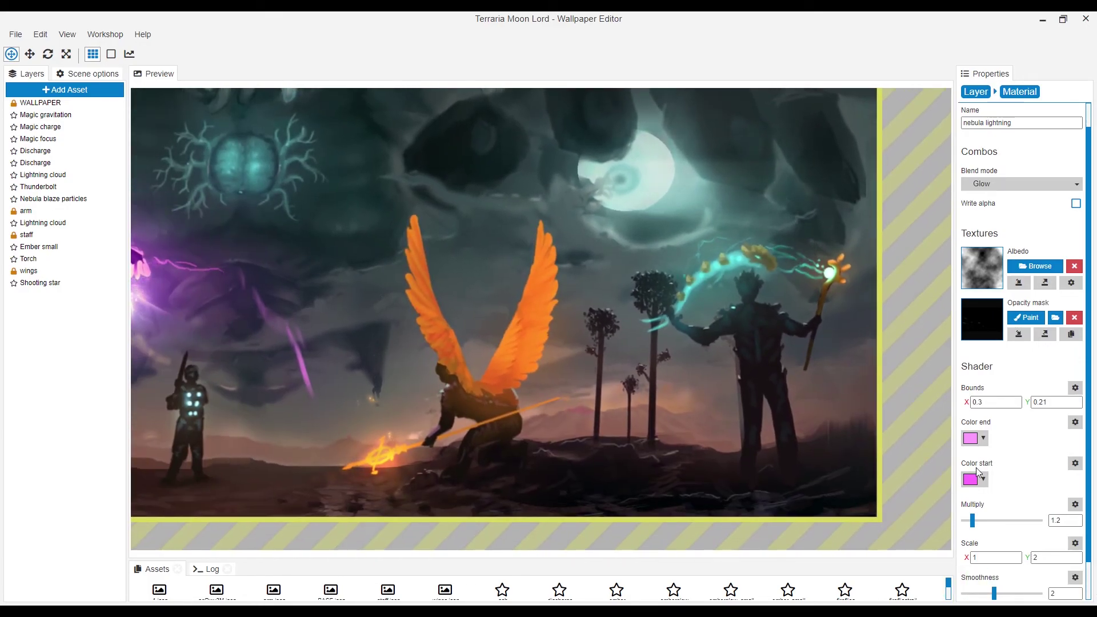
{"action": "scroll", "coordinate": [314, 367], "scroll_direction": "down", "scroll_amount": 2}
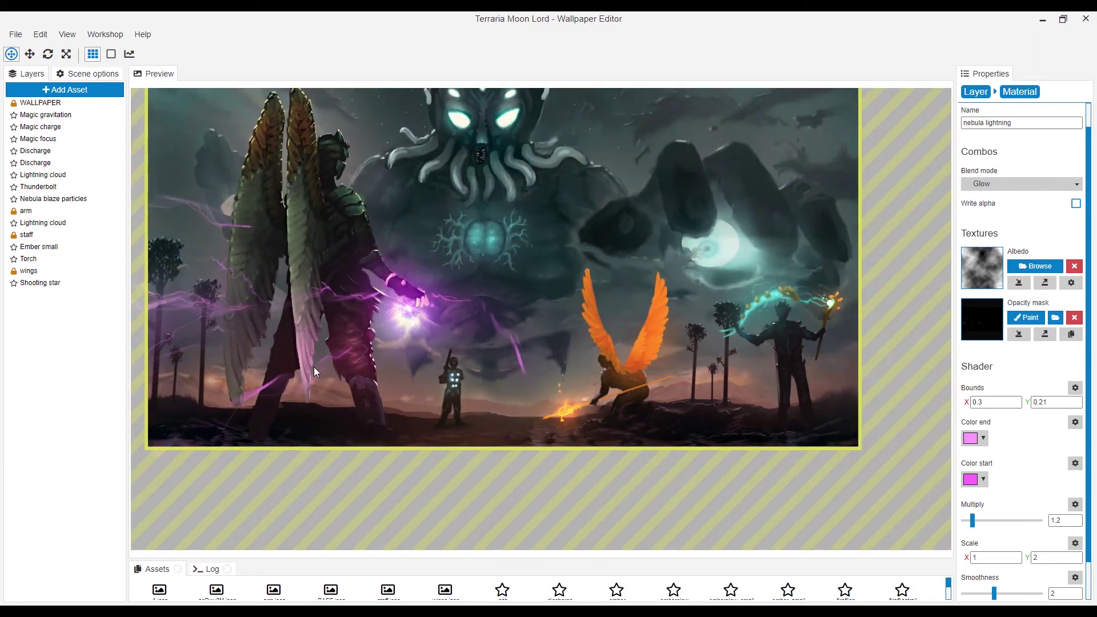
{"action": "scroll", "coordinate": [152, 371], "scroll_direction": "up", "scroll_amount": 1}
Step: Turn on the star1, star2 and star3 effects on the WALLPAPER layer and save the project
{"action": "left_click", "coordinate": [32, 104]}
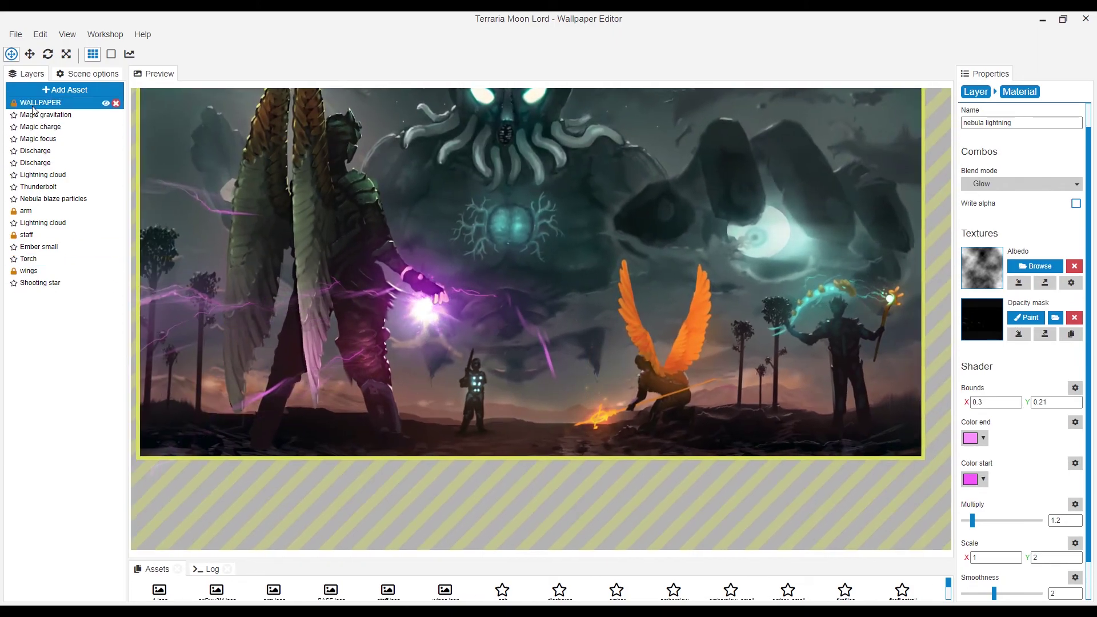
{"action": "scroll", "coordinate": [1048, 443], "scroll_direction": "down", "scroll_amount": 5}
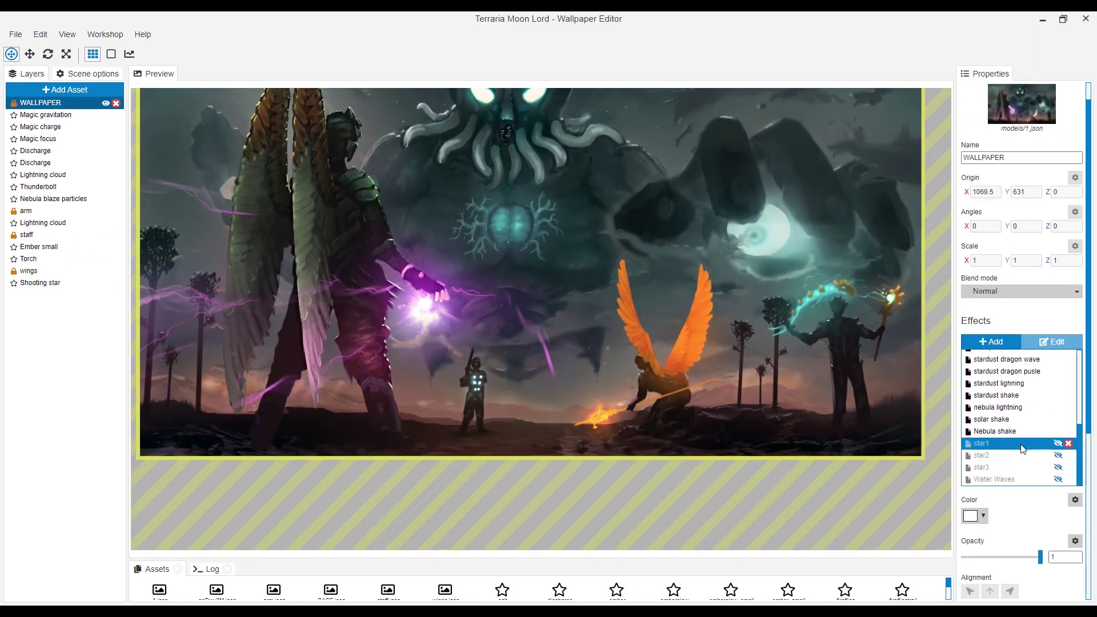
{"action": "left_click", "coordinate": [1059, 456]}
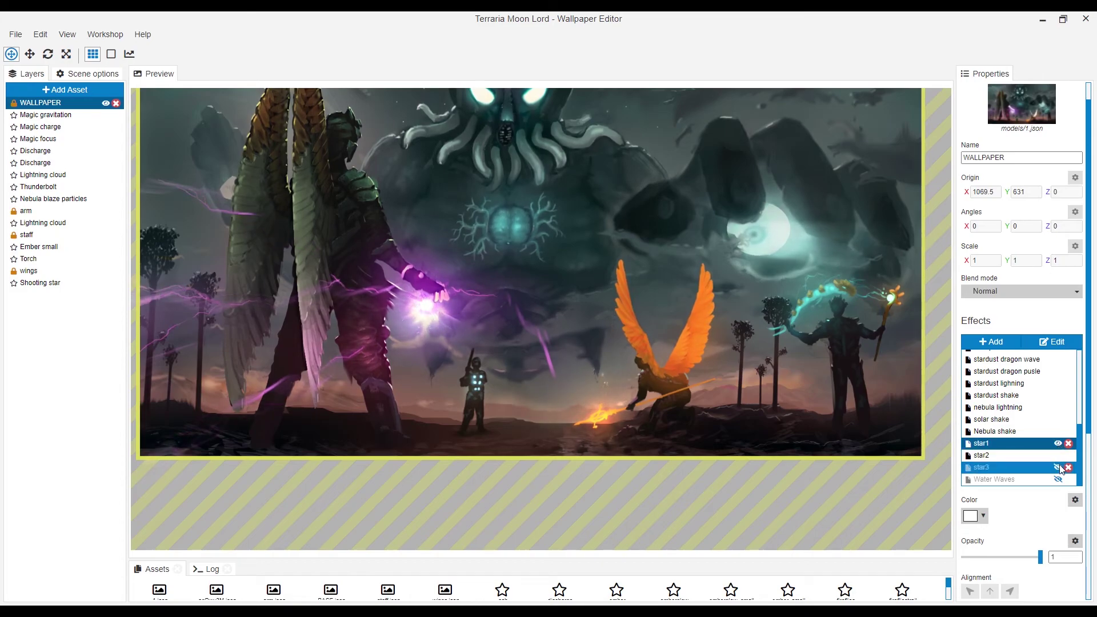
{"action": "left_click", "coordinate": [1059, 467]}
{"action": "scroll", "coordinate": [618, 241], "scroll_direction": "up", "scroll_amount": 1}
{"action": "scroll", "coordinate": [618, 240], "scroll_direction": "up", "scroll_amount": 1}
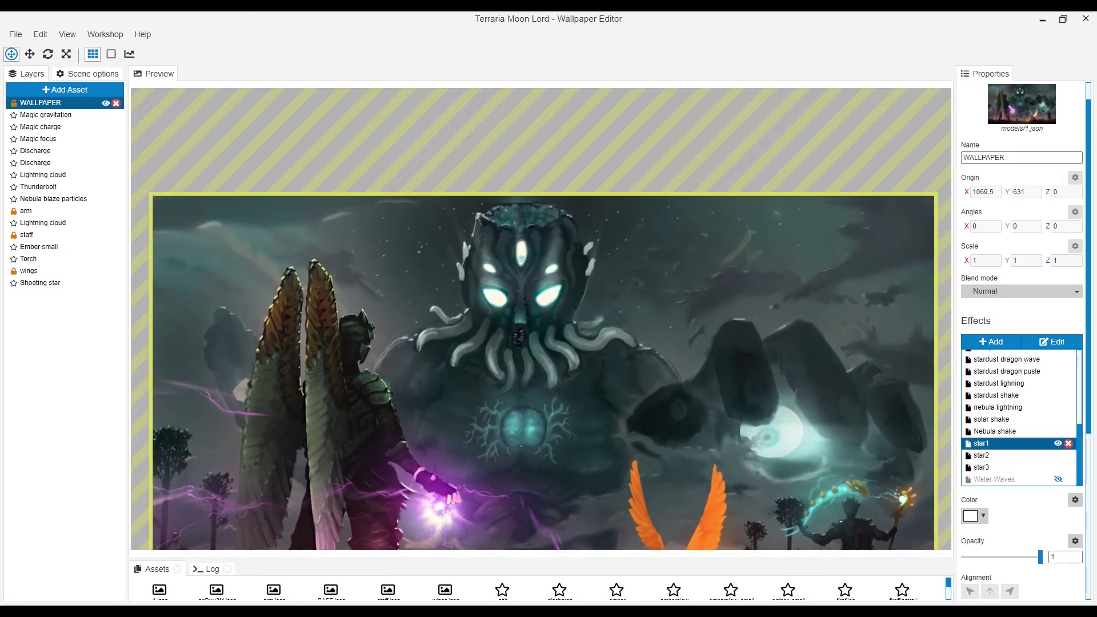
{"action": "scroll", "coordinate": [566, 206], "scroll_direction": "up", "scroll_amount": 1}
{"action": "scroll", "coordinate": [566, 205], "scroll_direction": "up", "scroll_amount": 1}
{"action": "scroll", "coordinate": [566, 206], "scroll_direction": "up", "scroll_amount": 1}
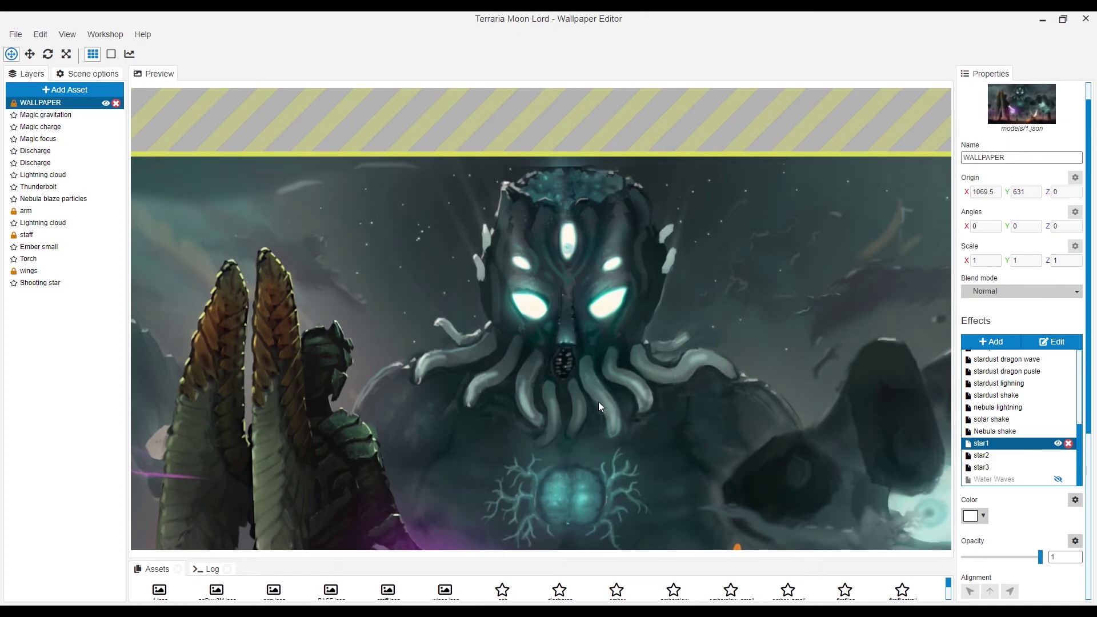
{"action": "scroll", "coordinate": [599, 402], "scroll_direction": "up", "scroll_amount": 1}
{"action": "scroll", "coordinate": [708, 215], "scroll_direction": "down", "scroll_amount": 1}
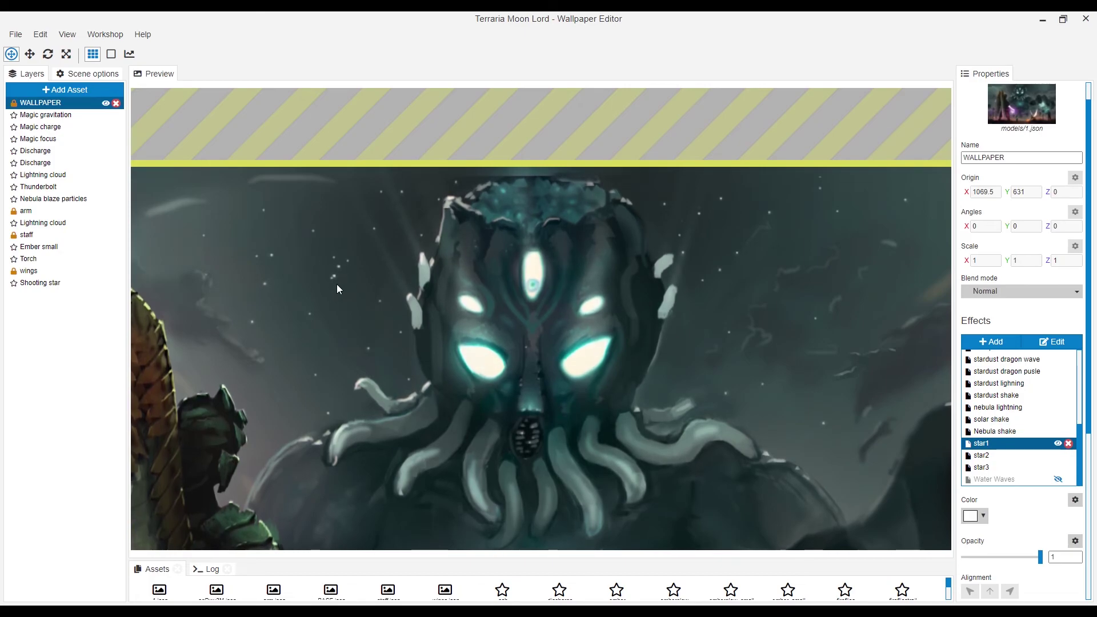
{"action": "key", "text": "ctrl+s"}
{"action": "scroll", "coordinate": [347, 277], "scroll_direction": "down", "scroll_amount": 1}
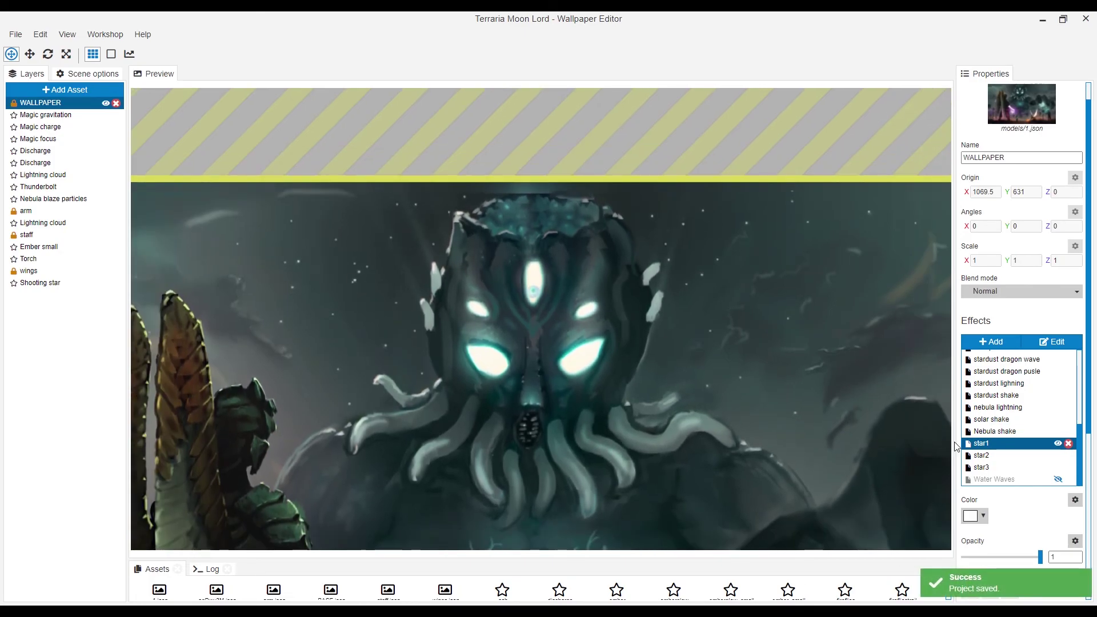
{"action": "scroll", "coordinate": [1037, 322], "scroll_direction": "down", "scroll_amount": 3}
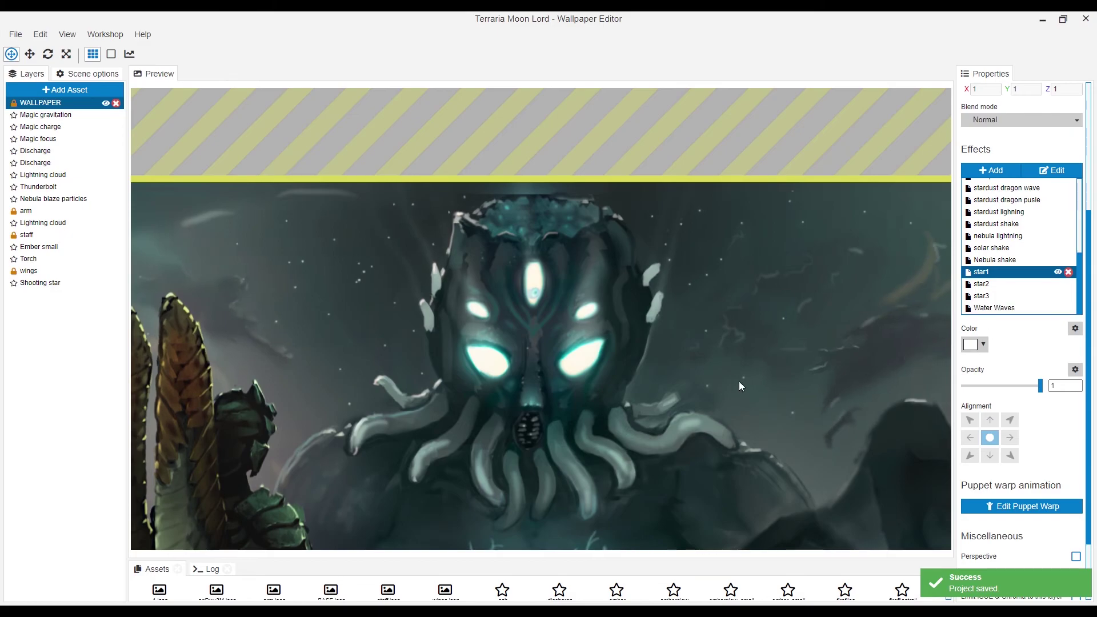
{"action": "scroll", "coordinate": [739, 381], "scroll_direction": "down", "scroll_amount": 2}
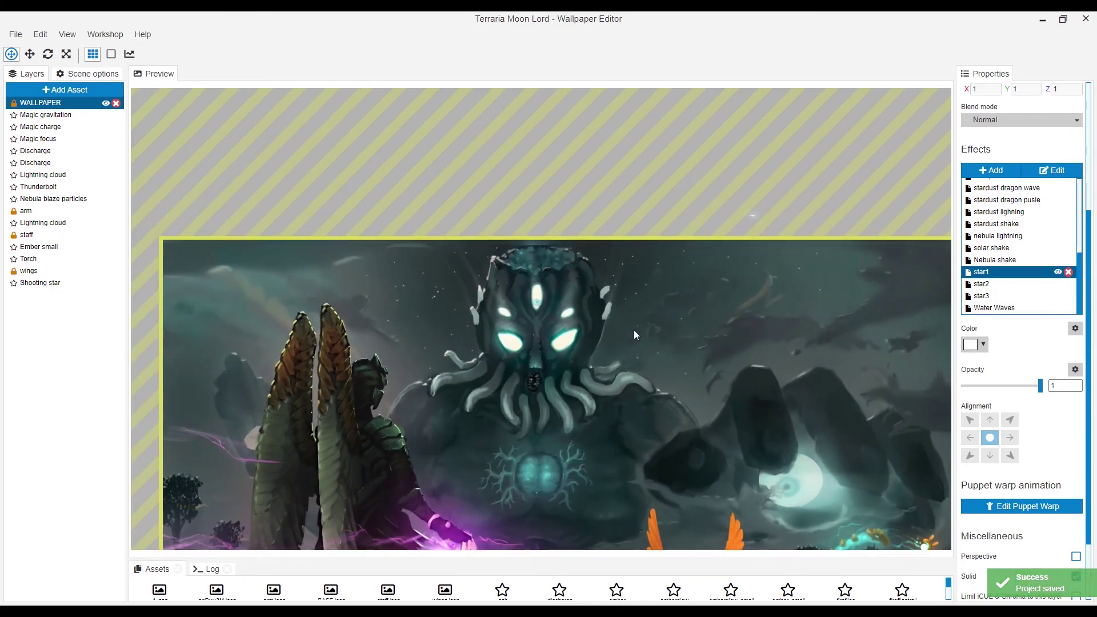
{"action": "left_click", "coordinate": [1006, 309]}
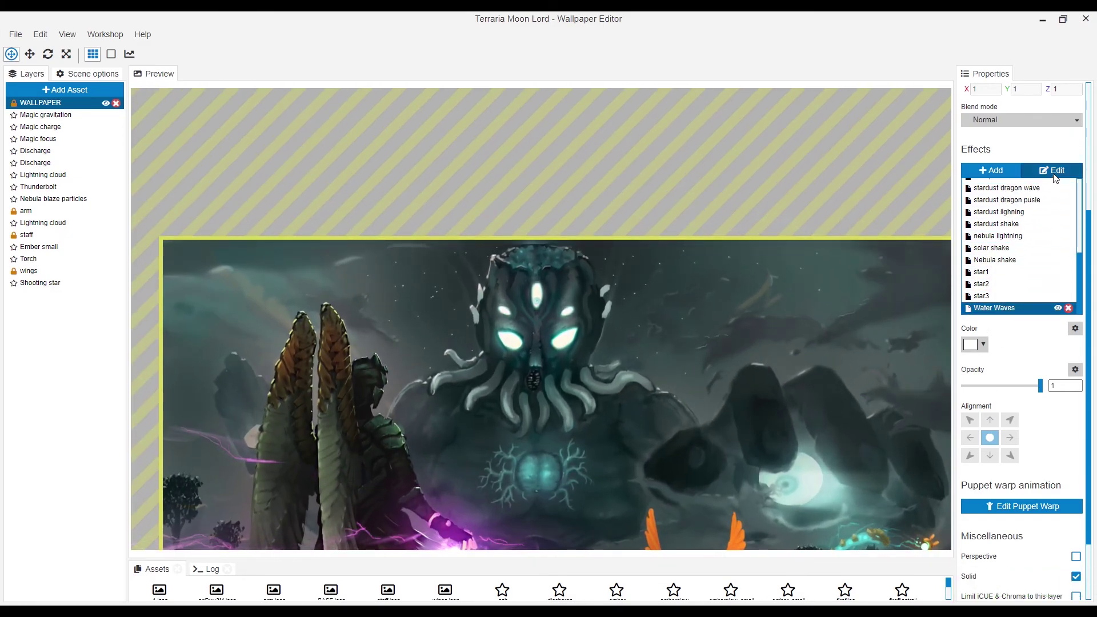
{"action": "left_click", "coordinate": [1057, 170]}
{"action": "left_click", "coordinate": [1029, 212]}
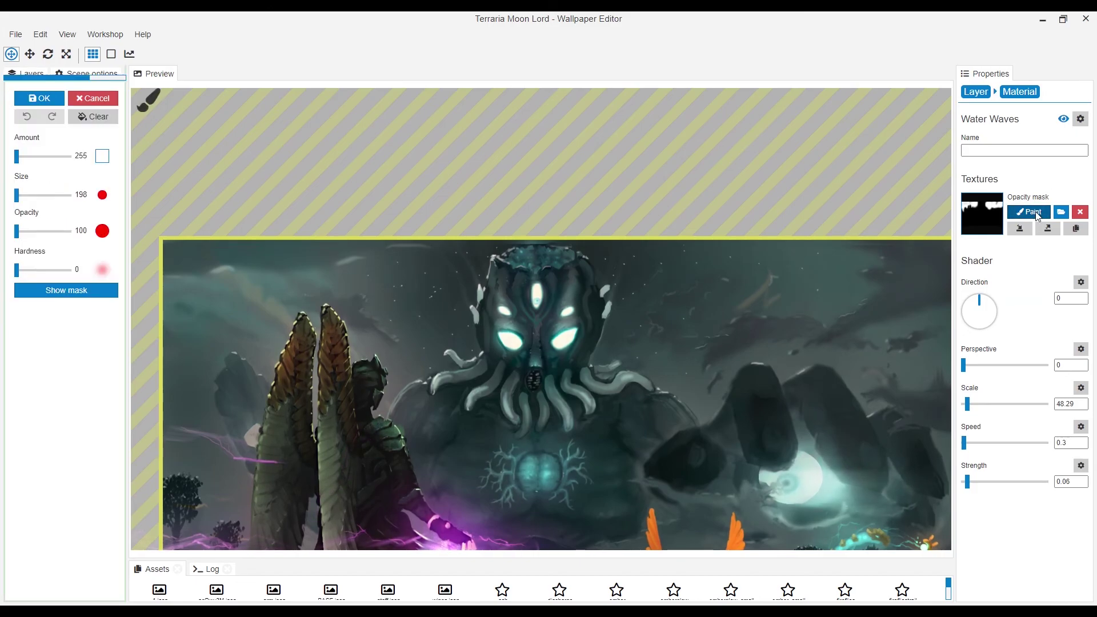
{"action": "left_click_drag", "start_coordinate": [257, 274], "coordinate": [601, 362]}
{"action": "scroll", "coordinate": [602, 363], "scroll_direction": "down", "scroll_amount": 1}
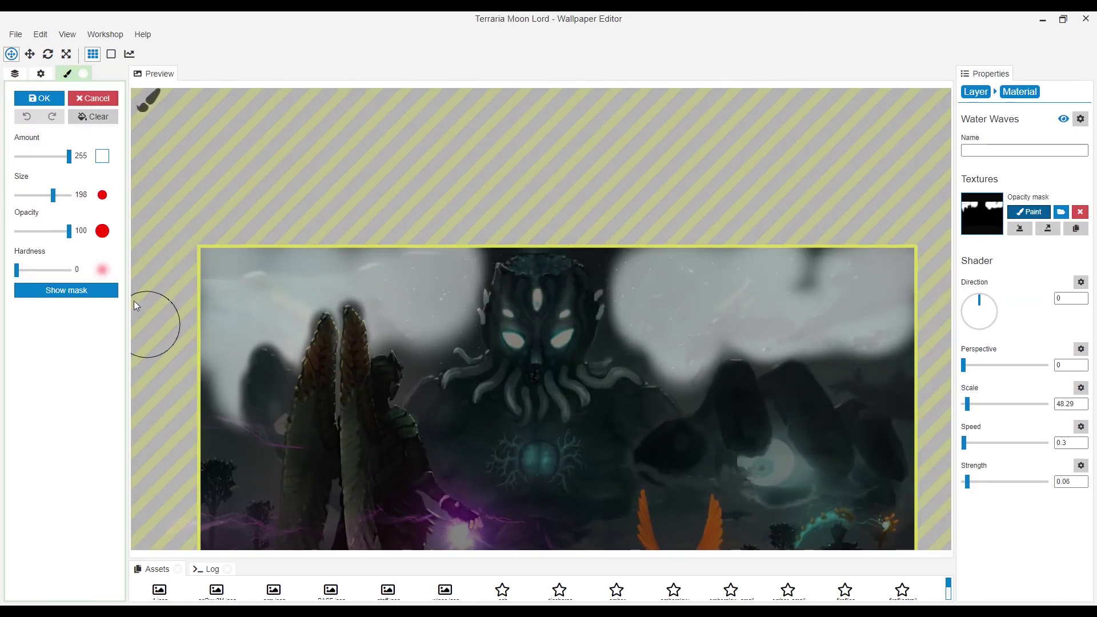
{"action": "left_click", "coordinate": [89, 292]}
{"action": "scroll", "coordinate": [541, 317], "scroll_direction": "up", "scroll_amount": 1}
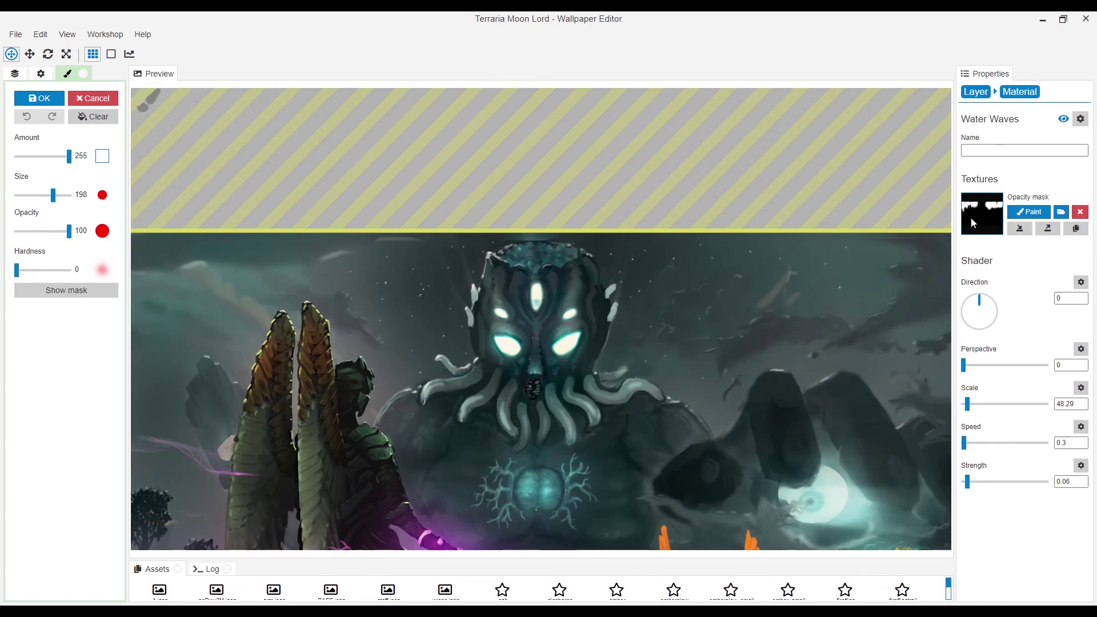
{"action": "left_click", "coordinate": [39, 98]}
Step: Switch off the Water Waves effect on the WALLPAPER layer
{"action": "left_click", "coordinate": [41, 103]}
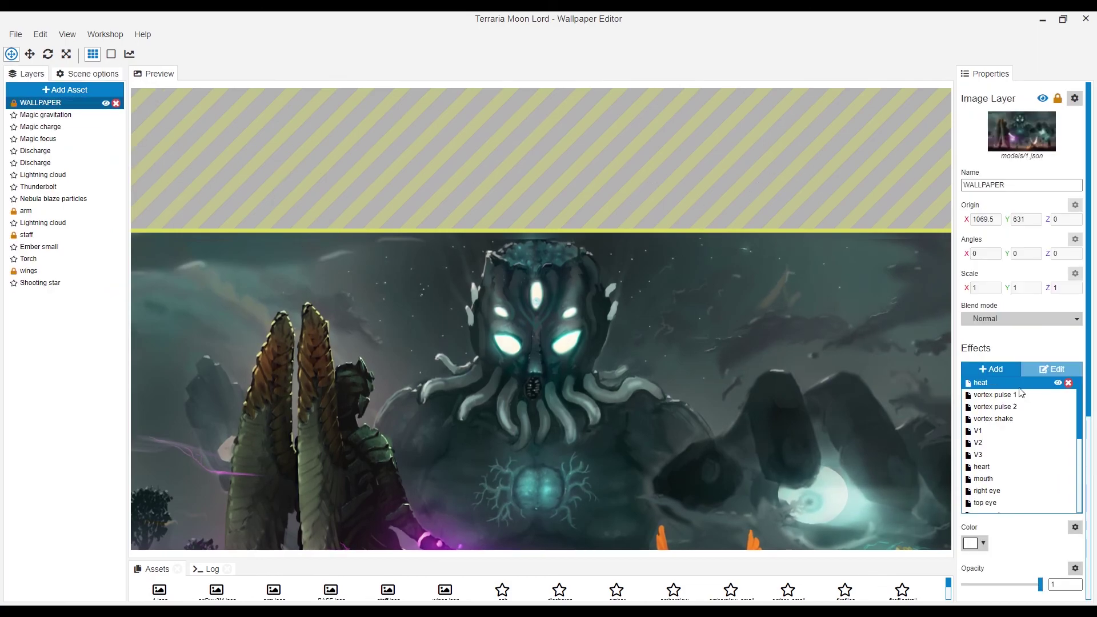
{"action": "scroll", "coordinate": [1006, 459], "scroll_direction": "down", "scroll_amount": 2}
{"action": "left_click", "coordinate": [1020, 509]}
{"action": "scroll", "coordinate": [1029, 360], "scroll_direction": "down", "scroll_amount": 3}
{"action": "scroll", "coordinate": [1037, 411], "scroll_direction": "up", "scroll_amount": 2}
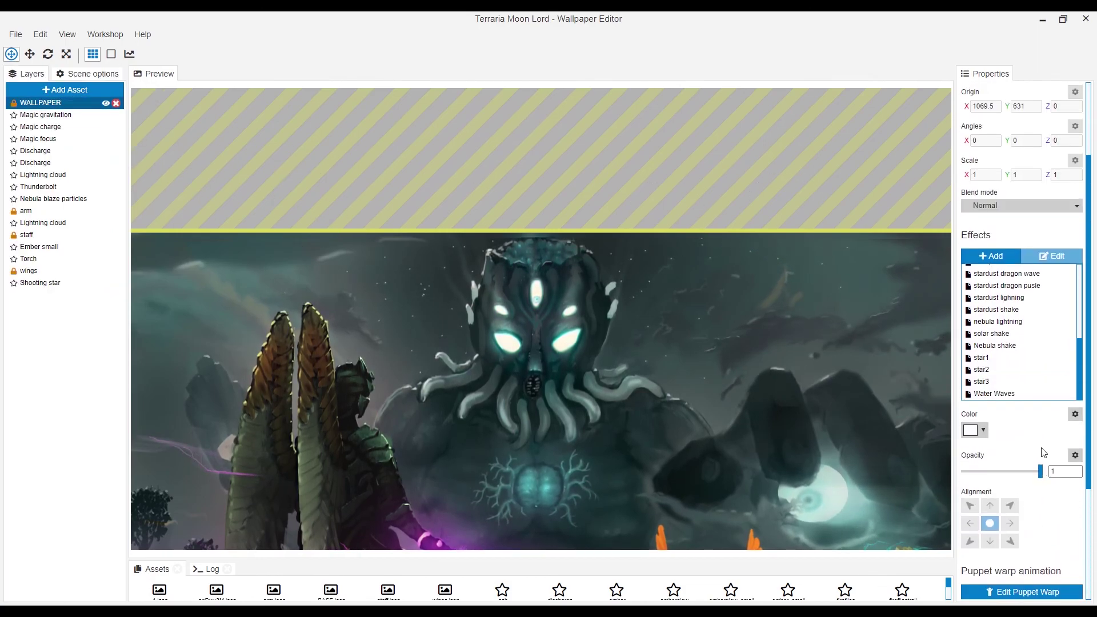
{"action": "left_click", "coordinate": [1058, 394]}
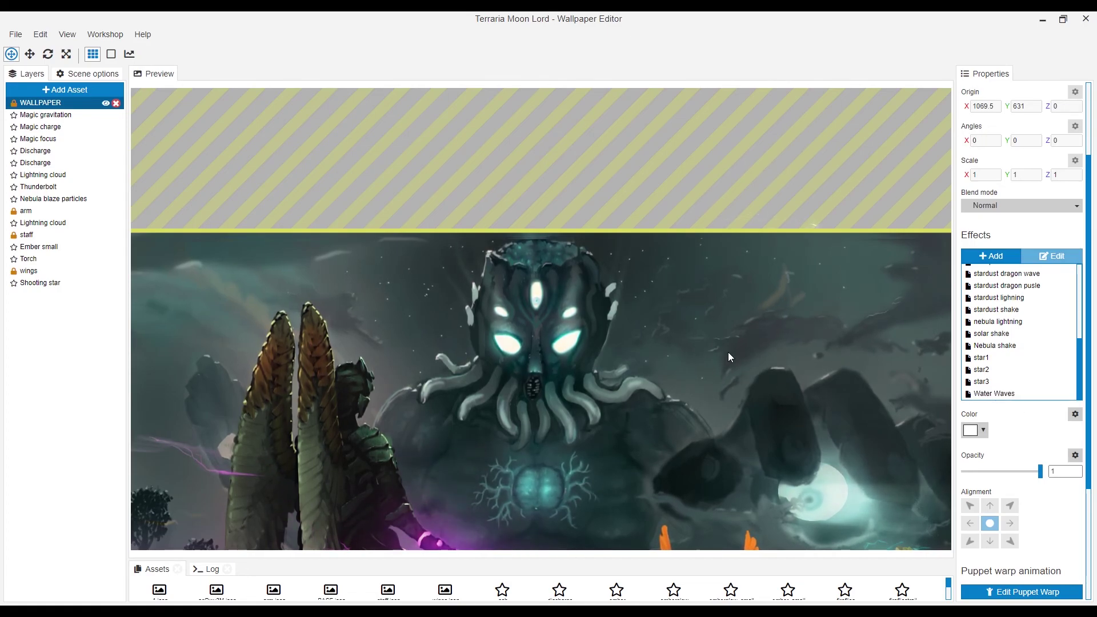
{"action": "scroll", "coordinate": [698, 353], "scroll_direction": "down", "scroll_amount": 2}
{"action": "scroll", "coordinate": [697, 353], "scroll_direction": "down", "scroll_amount": 2}
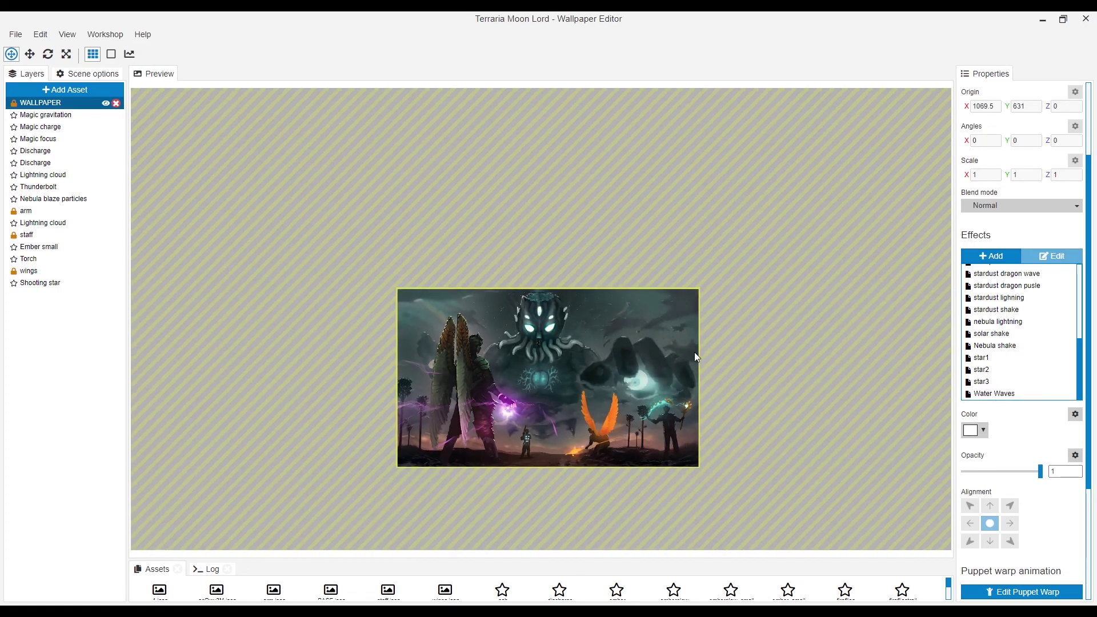
{"action": "scroll", "coordinate": [604, 377], "scroll_direction": "up", "scroll_amount": 2}
{"action": "scroll", "coordinate": [409, 326], "scroll_direction": "up", "scroll_amount": 2}
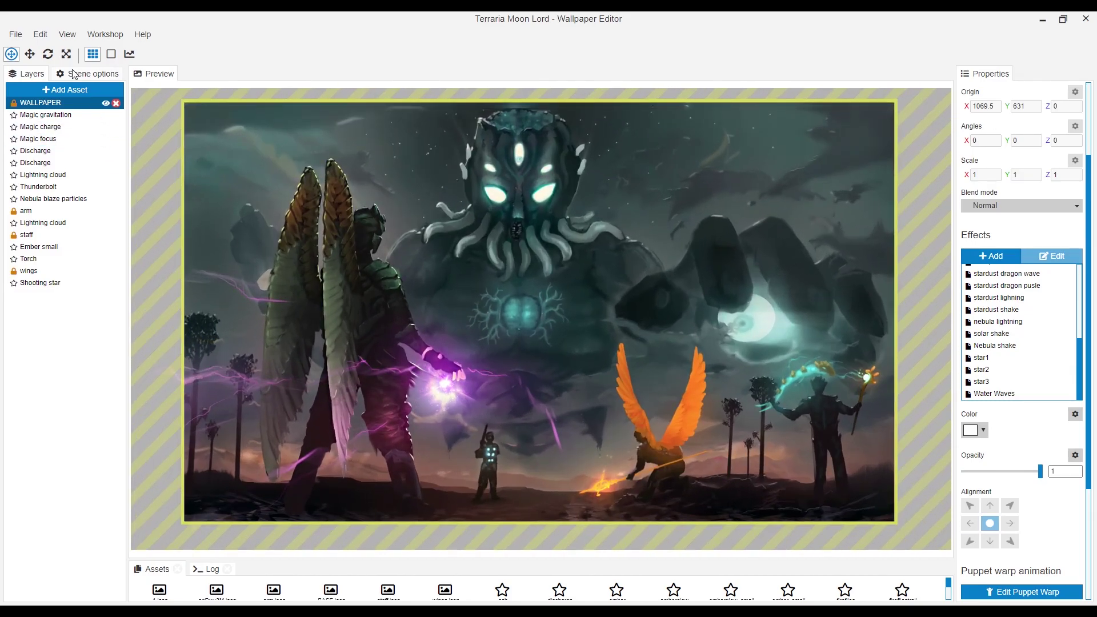
Step: Reset the preview camera via View > Reset Camera and select the Nebula blaze particles layer
{"action": "left_click", "coordinate": [41, 34]}
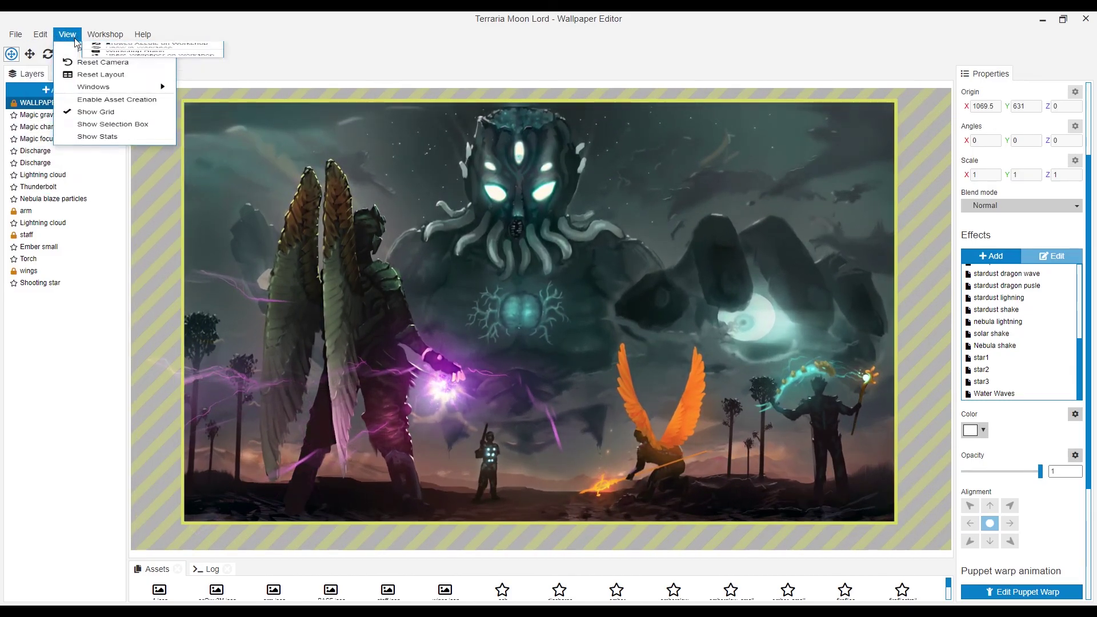
{"action": "left_click", "coordinate": [99, 68]}
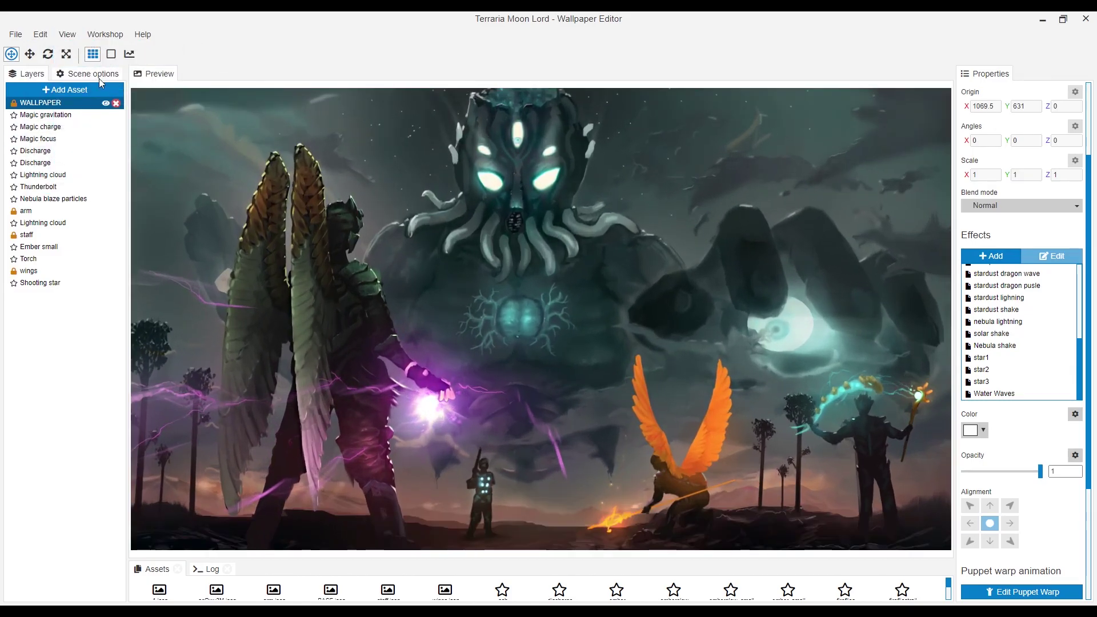
{"action": "left_click", "coordinate": [442, 192]}
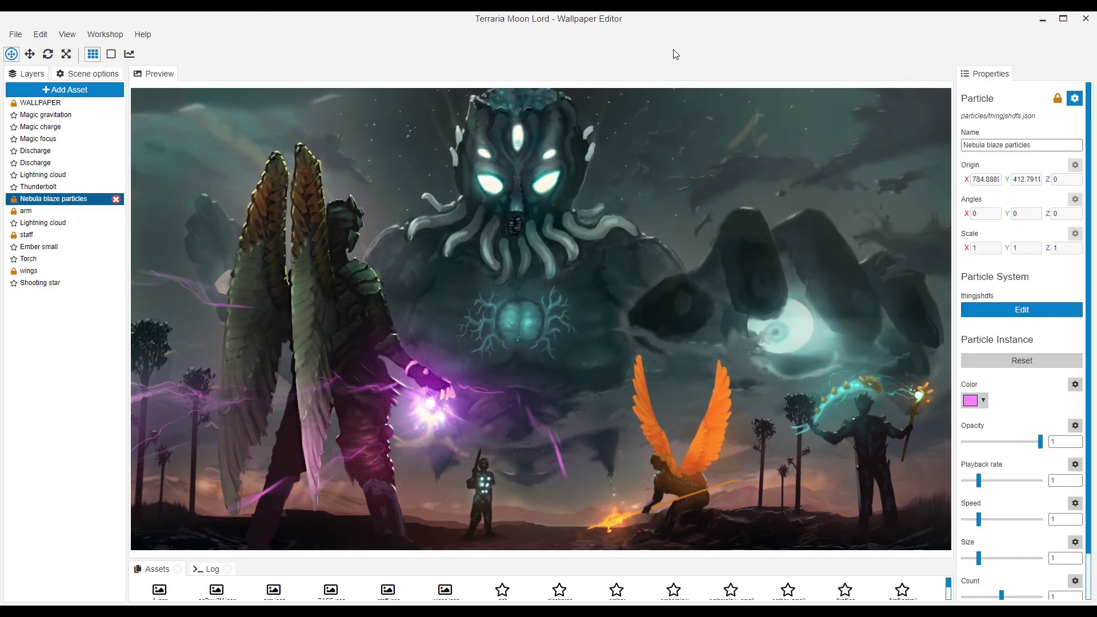